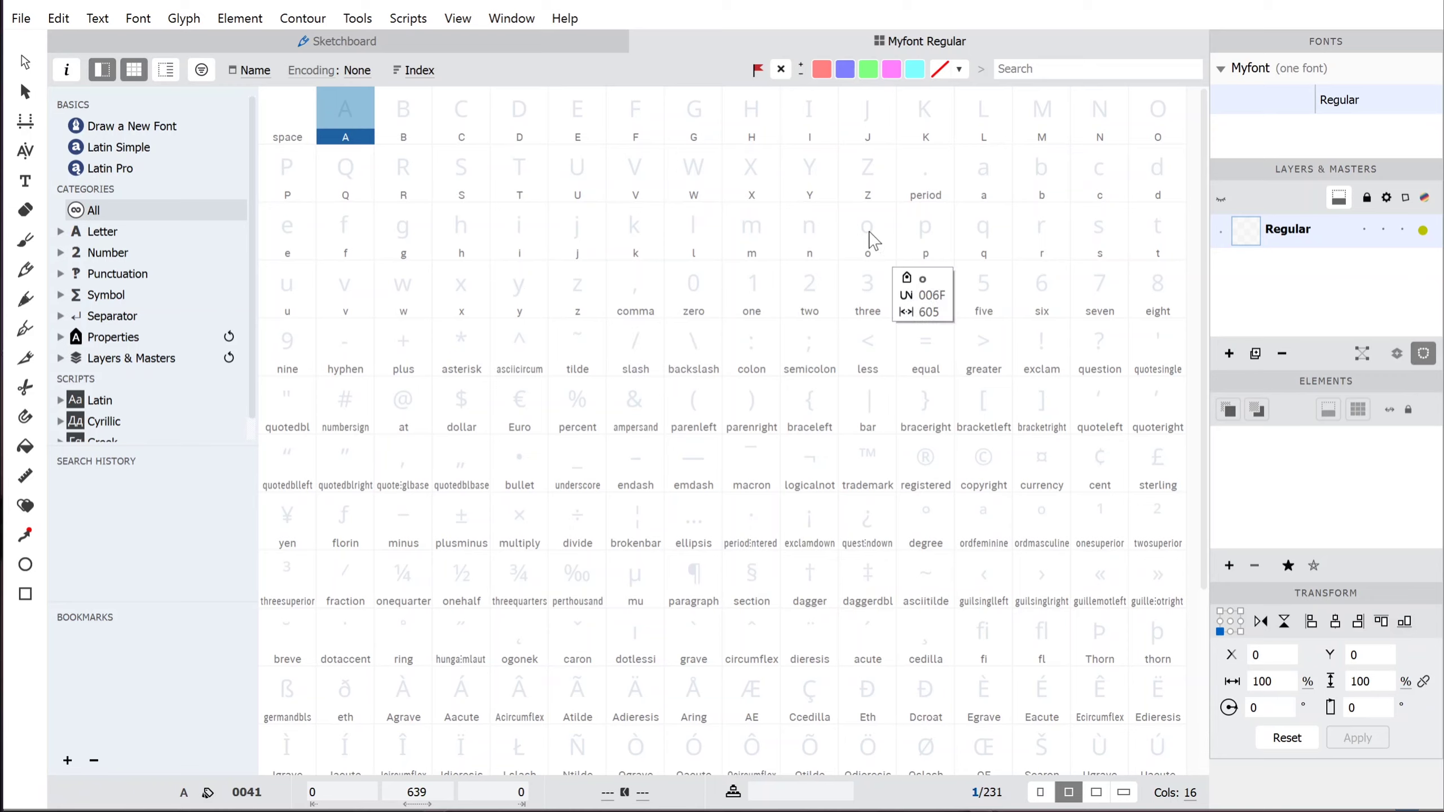
Open the lowercase o glyph for editing.
left_click(873, 242)
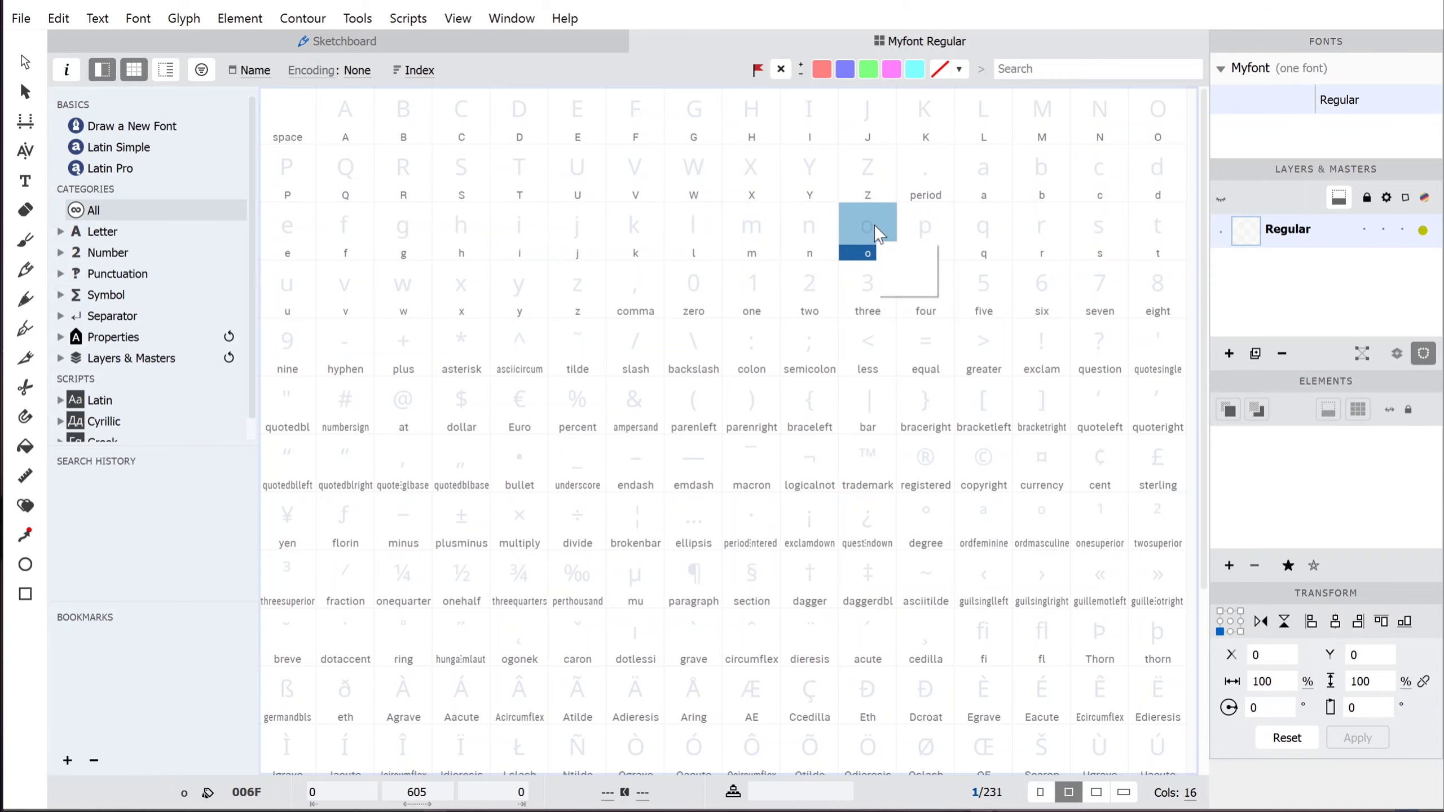
double_click(873, 224)
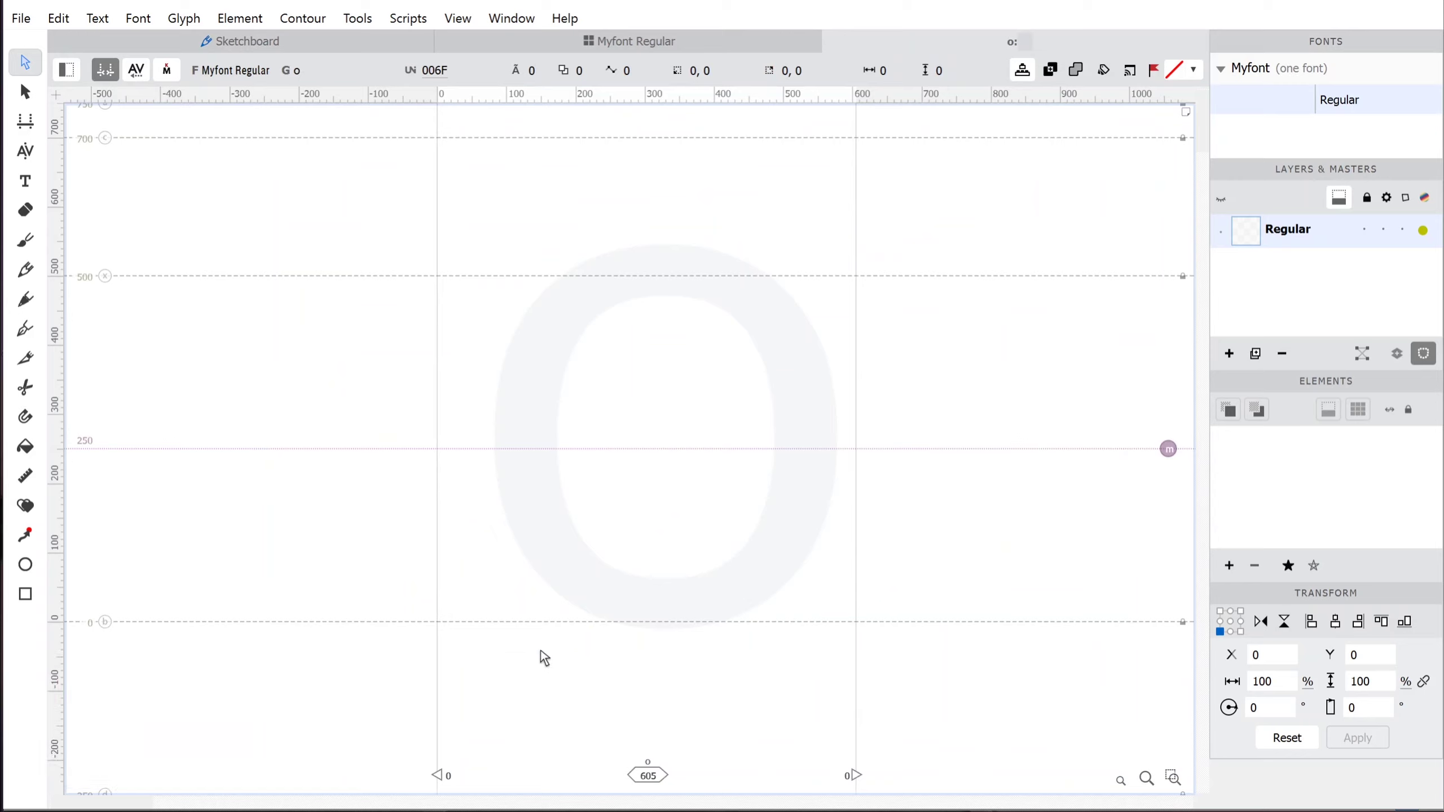
Draw an outer ellipse about 448 by 500 units from x-height to baseline and an inner ellipse about 305 by 369 units.
left_click(25, 568)
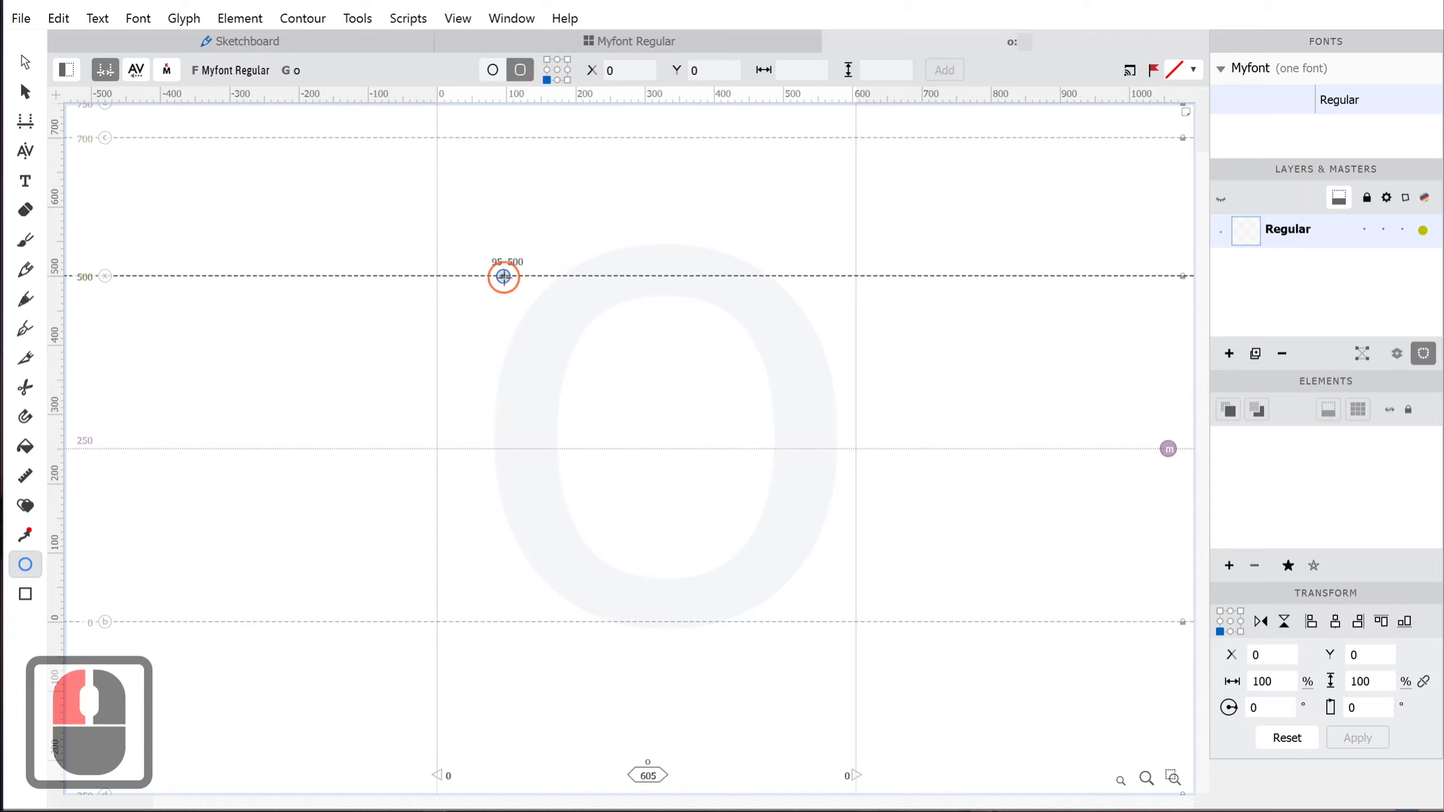
left_click_drag(503, 277, 813, 622)
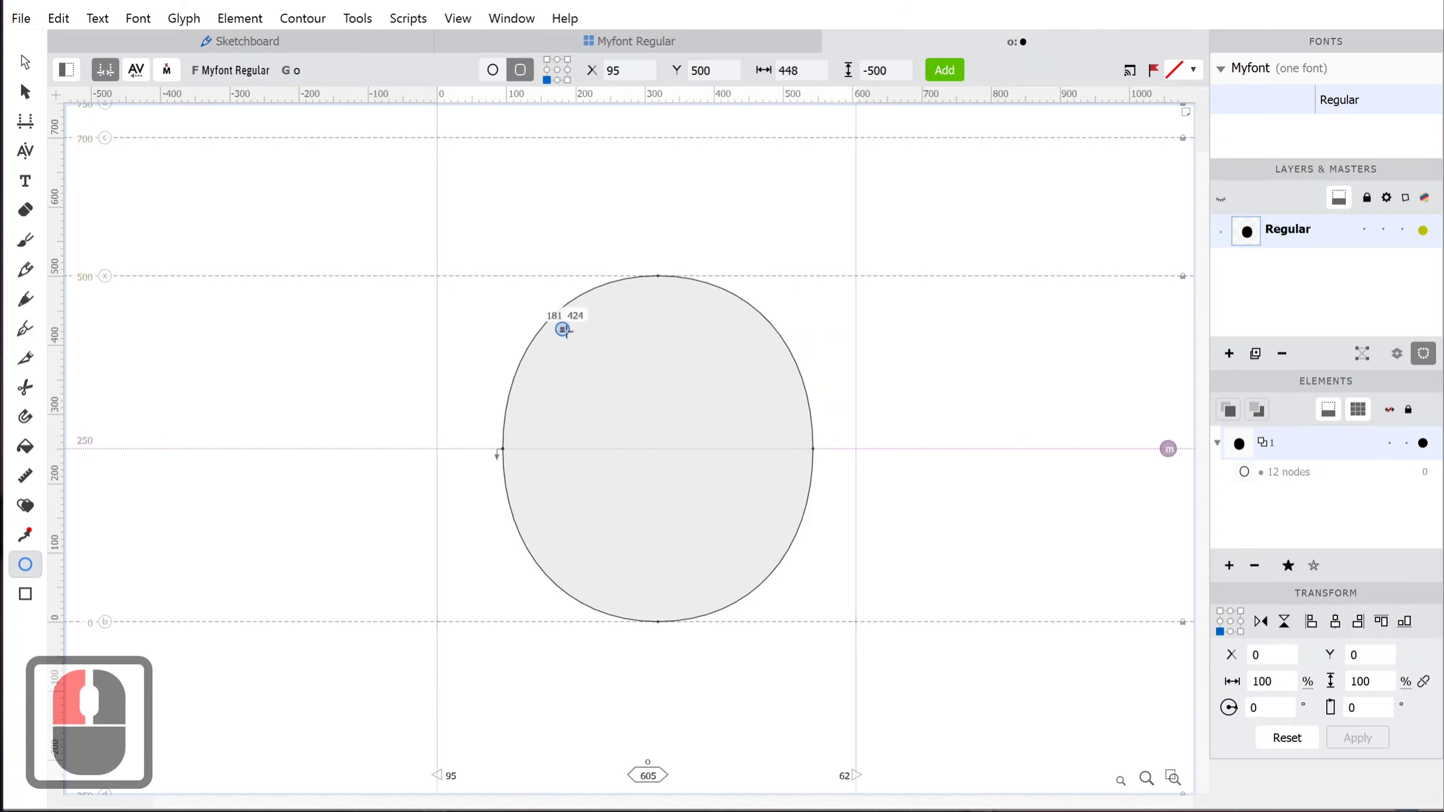
left_click_drag(548, 321, 757, 574)
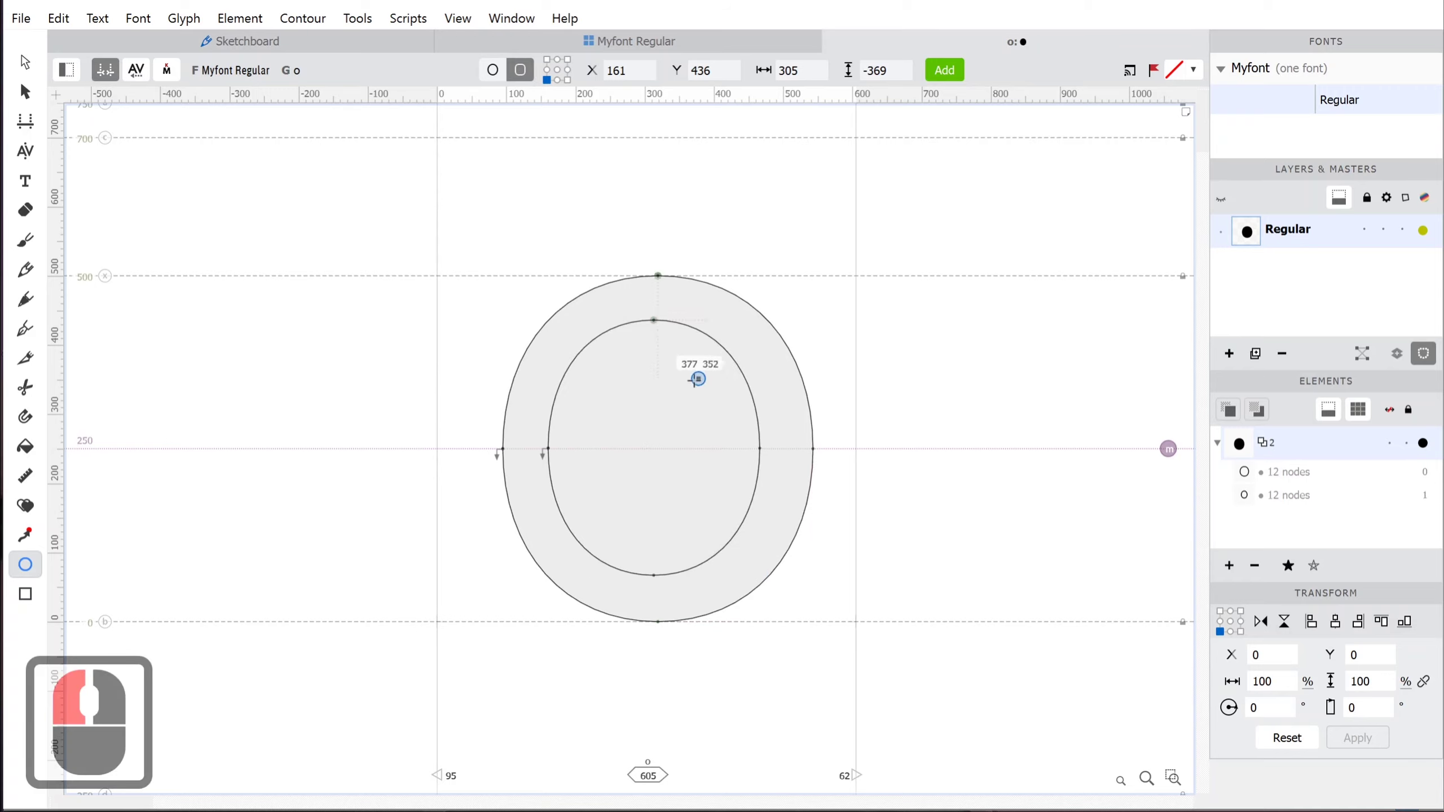
Reverse the contour direction of the inner ellipse and preview the filled glyph.
left_click(23, 64)
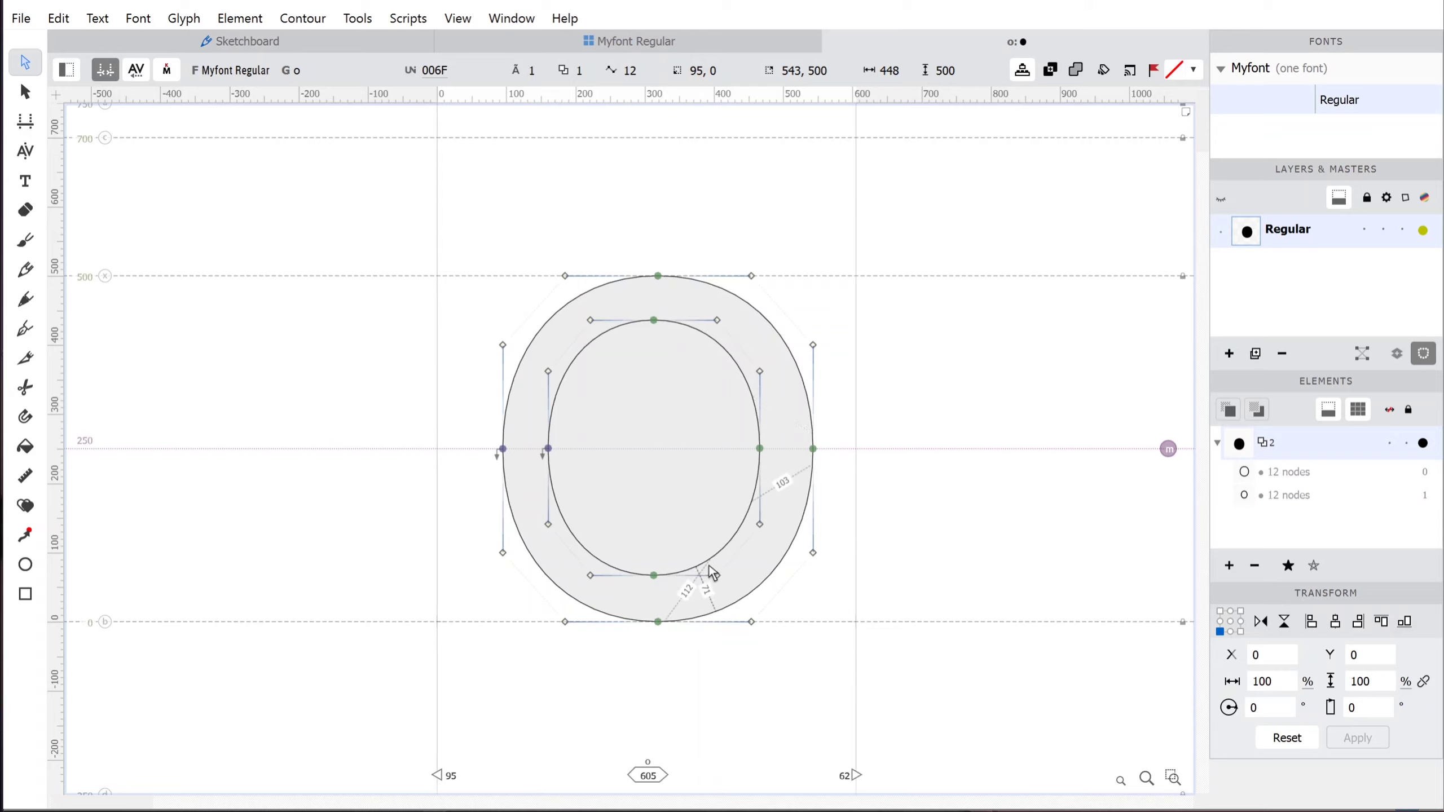
double_click(580, 361)
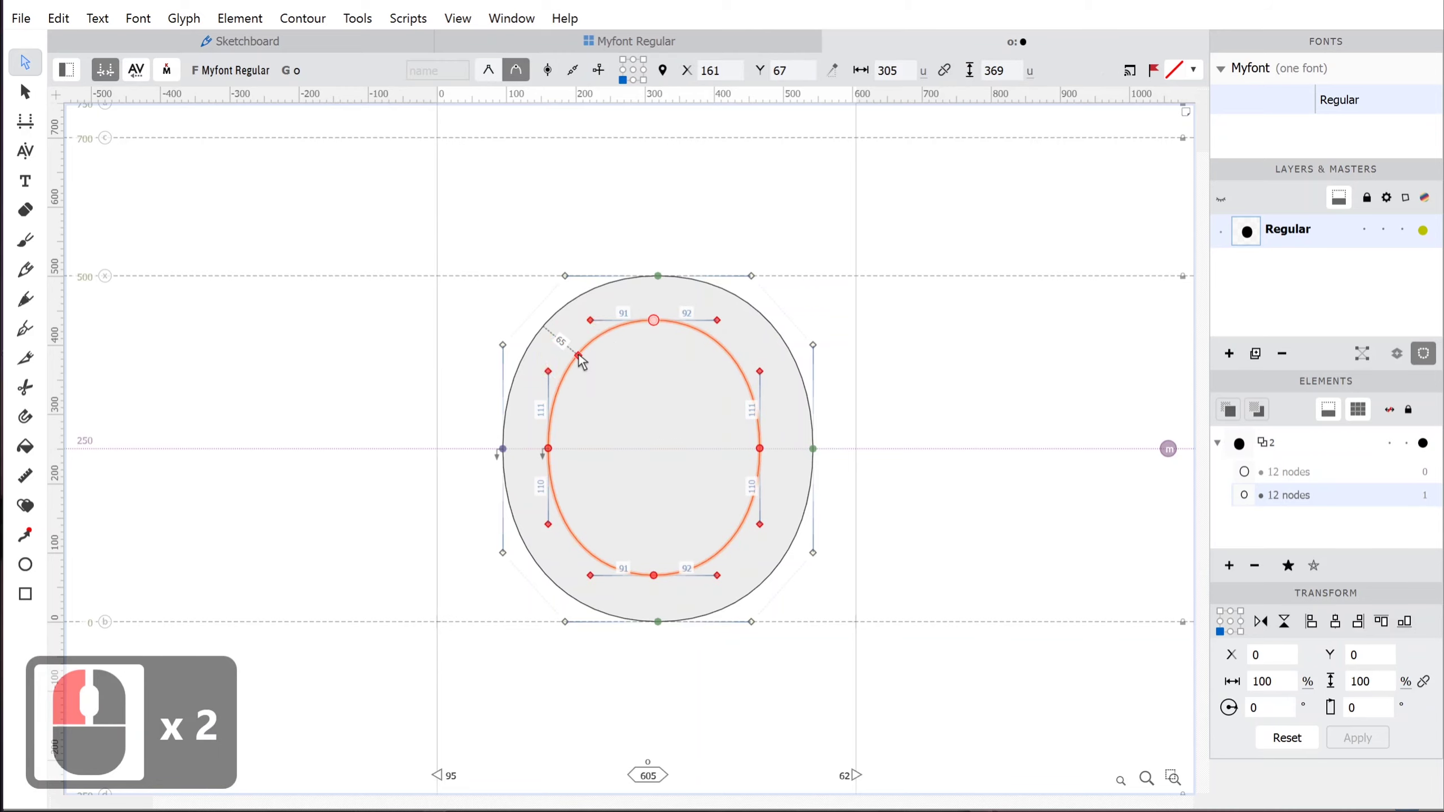
right_click(582, 362)
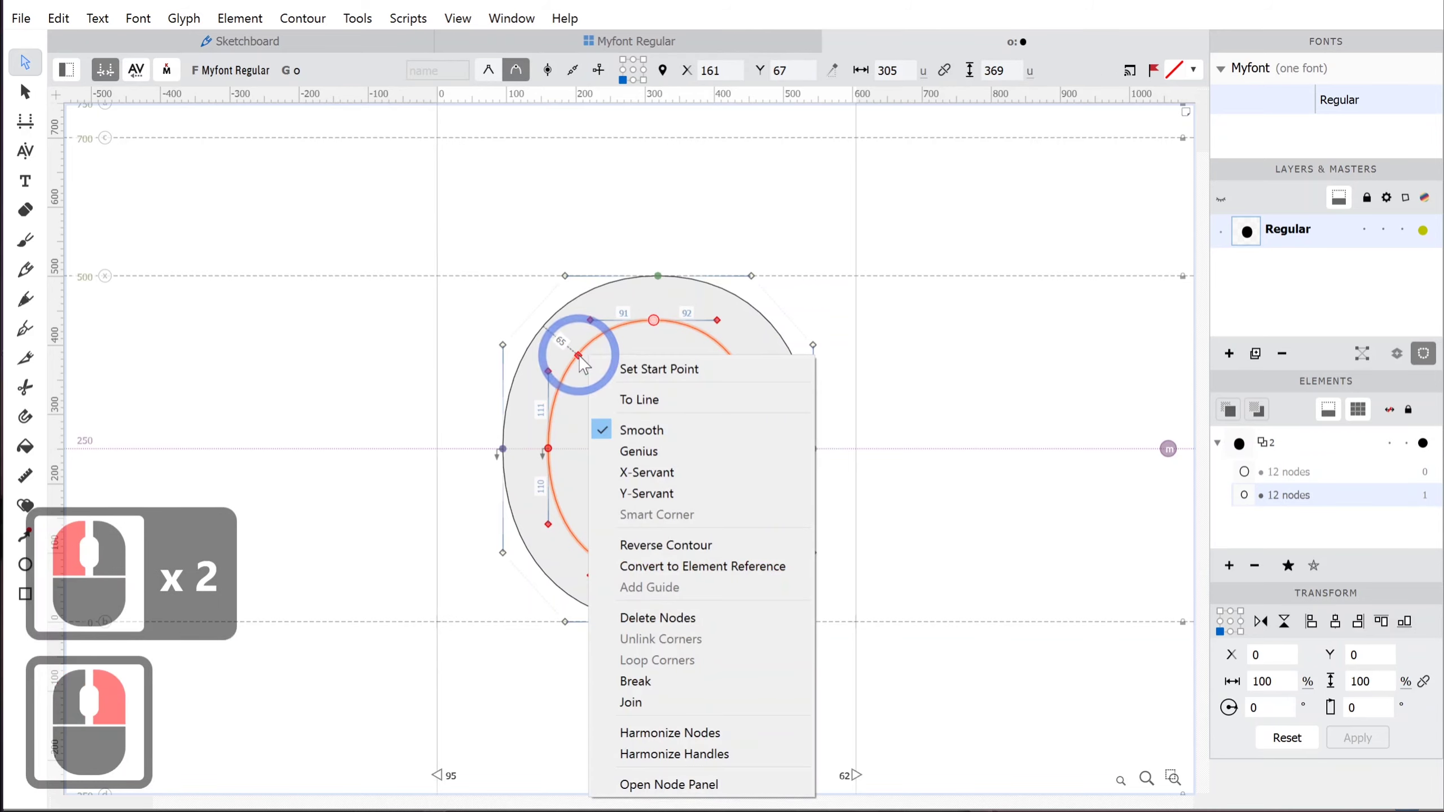
left_click(668, 547)
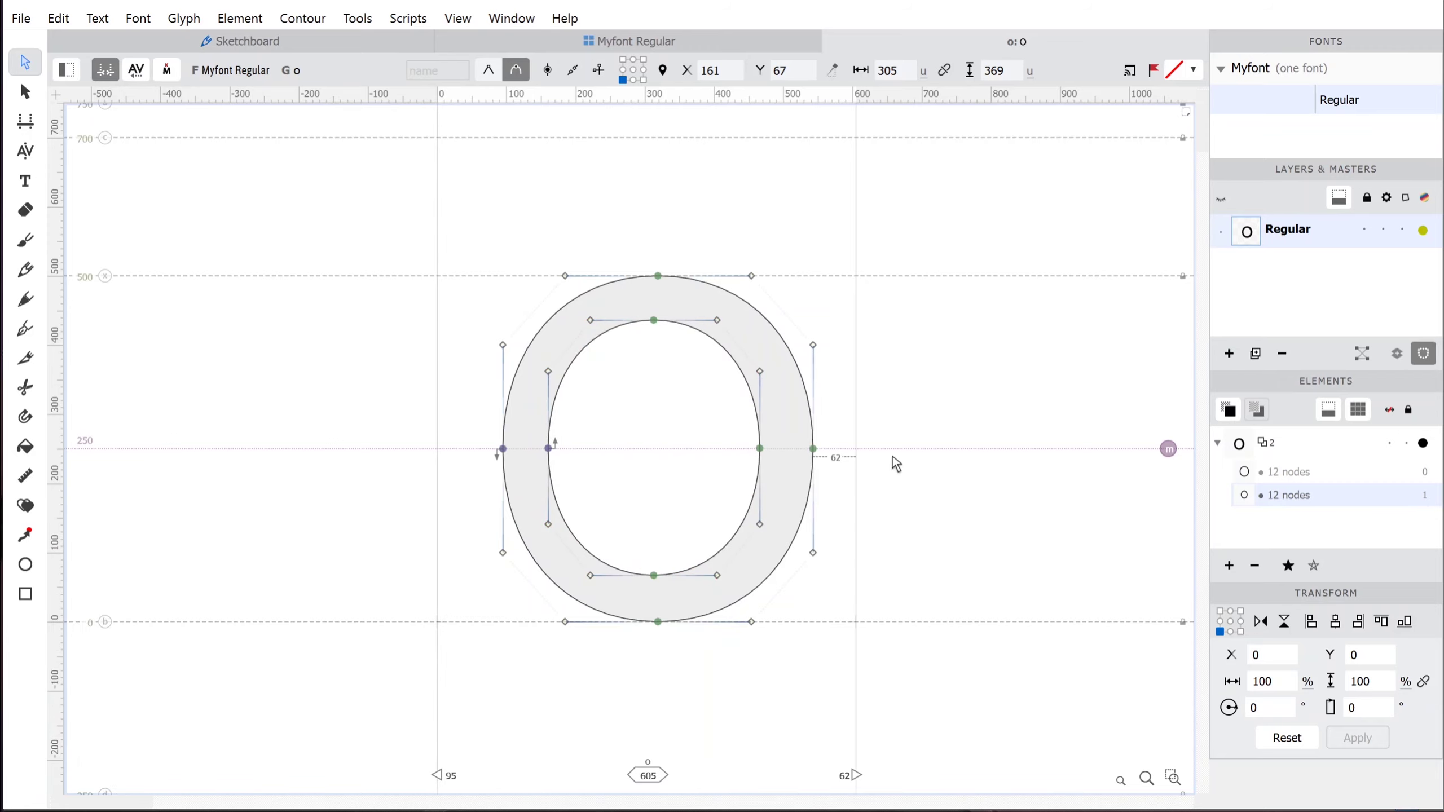
key("space")
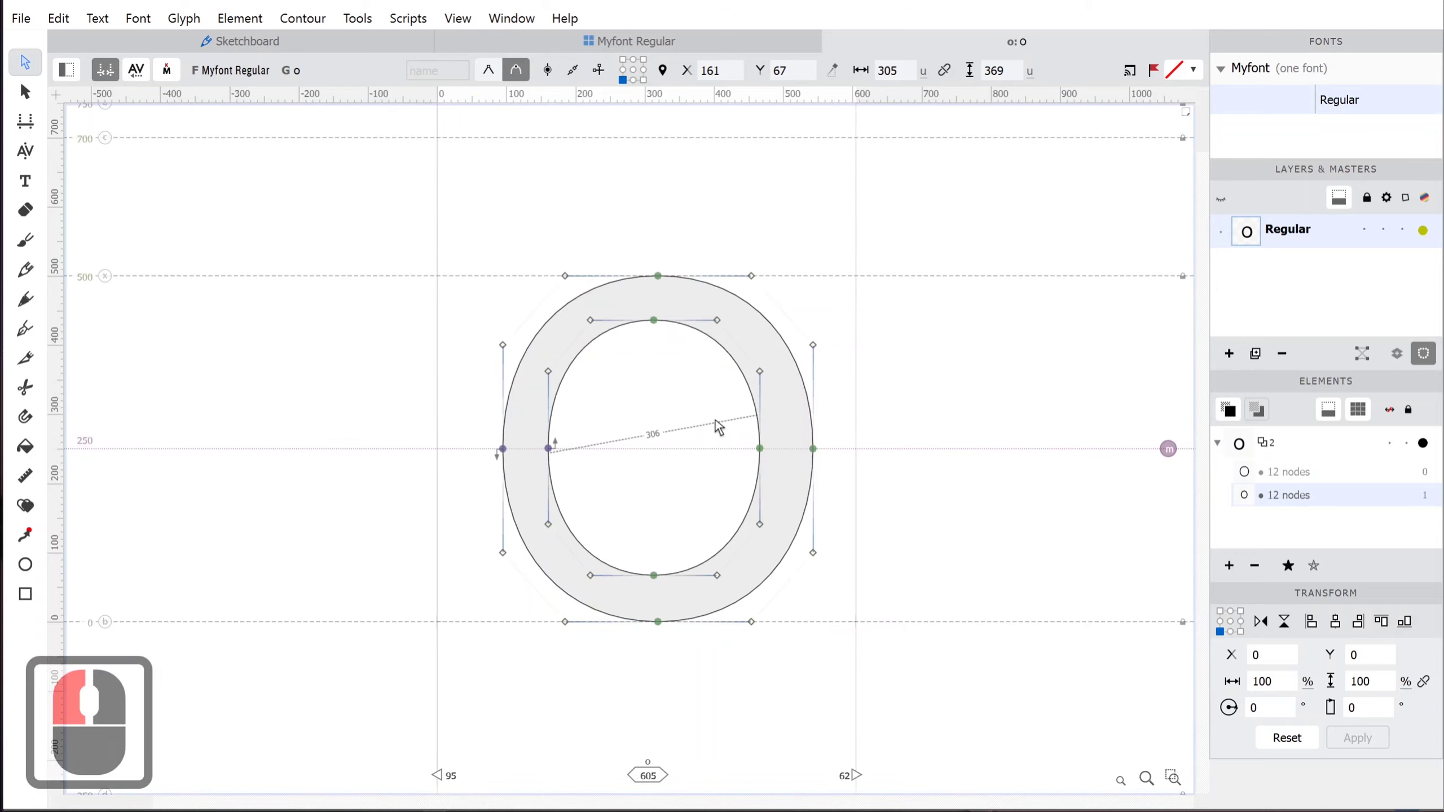
Move the rightmost node of the inner ellipse outward to X 475.
left_click_drag(715, 420, 777, 470)
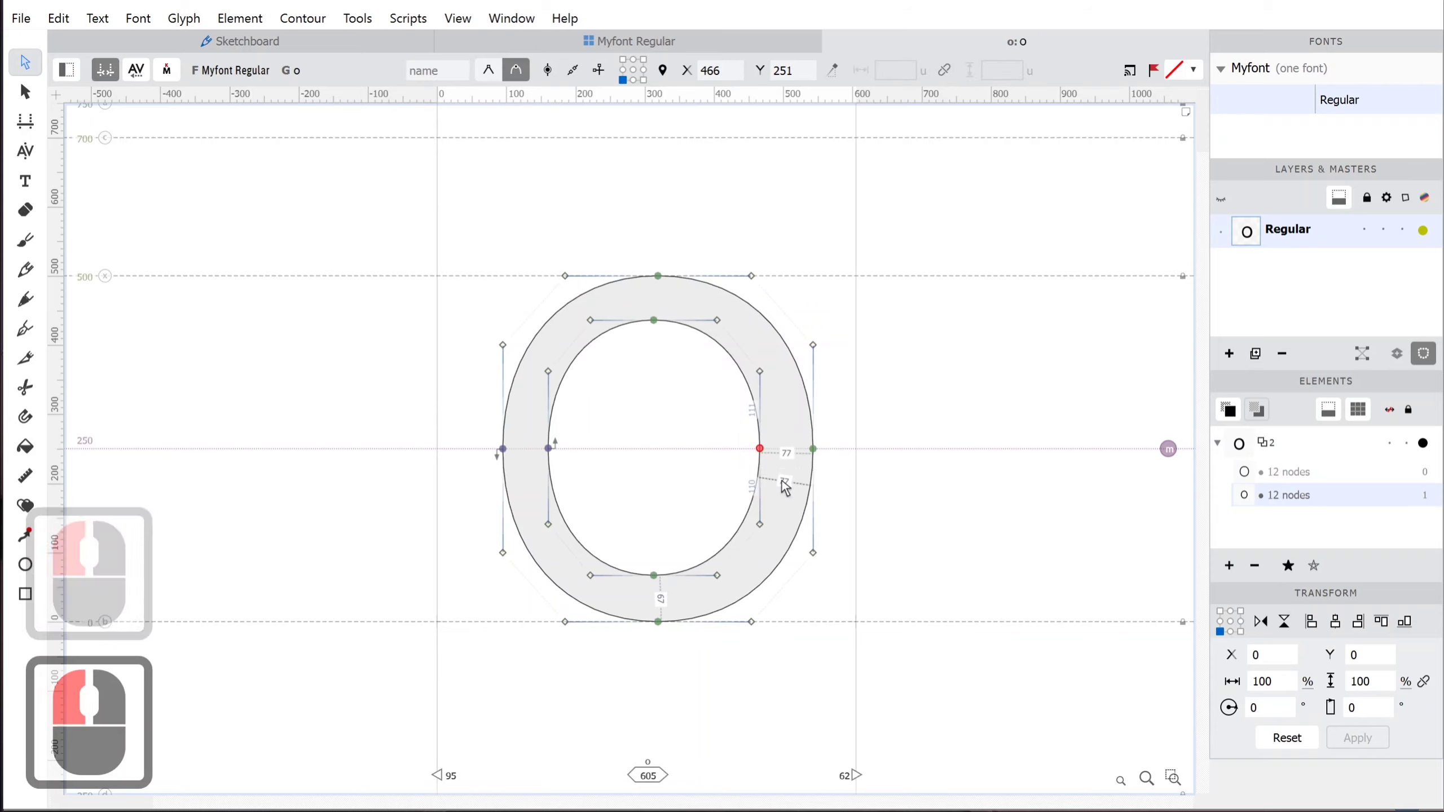
key("Right")
key("Right")
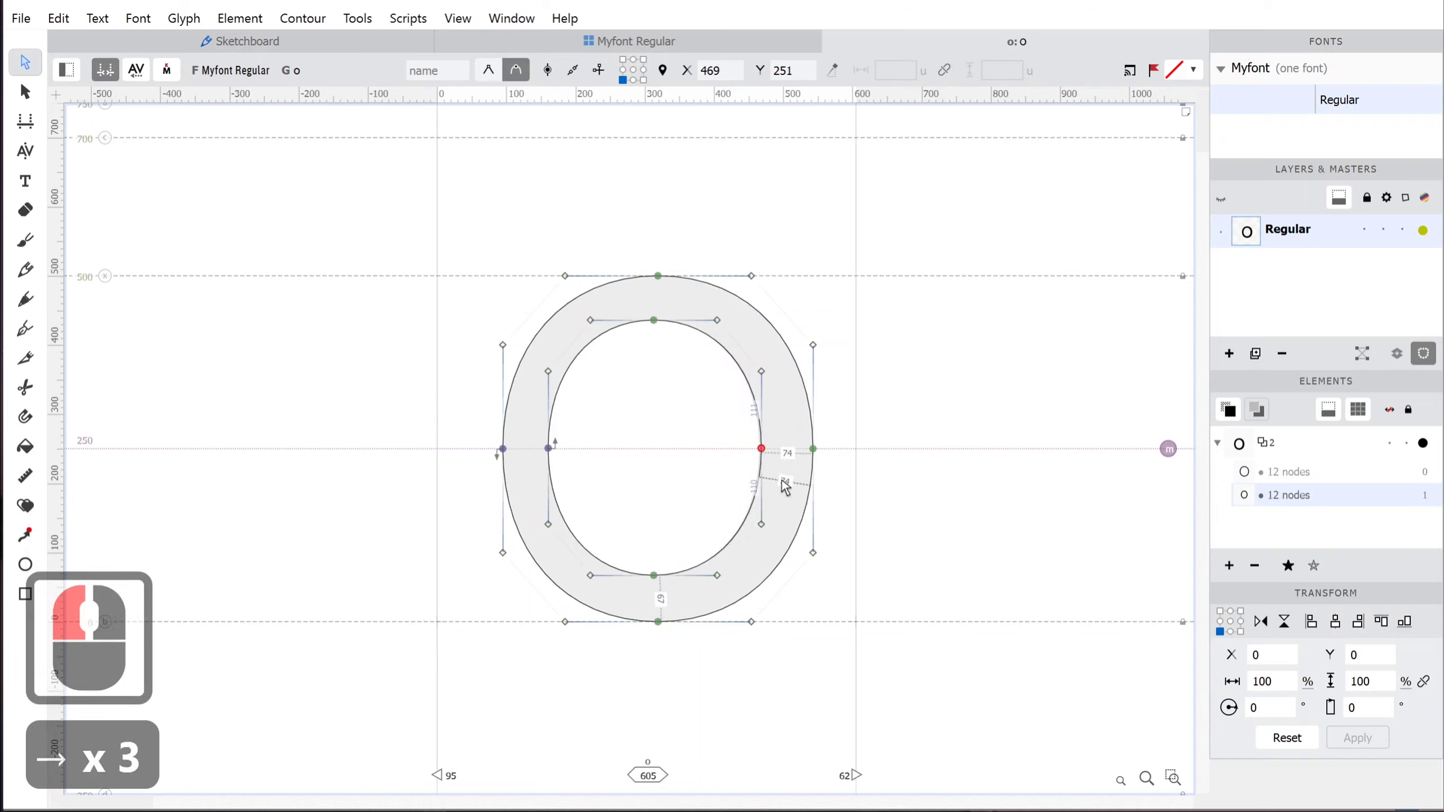
key("Right")
key("Right")
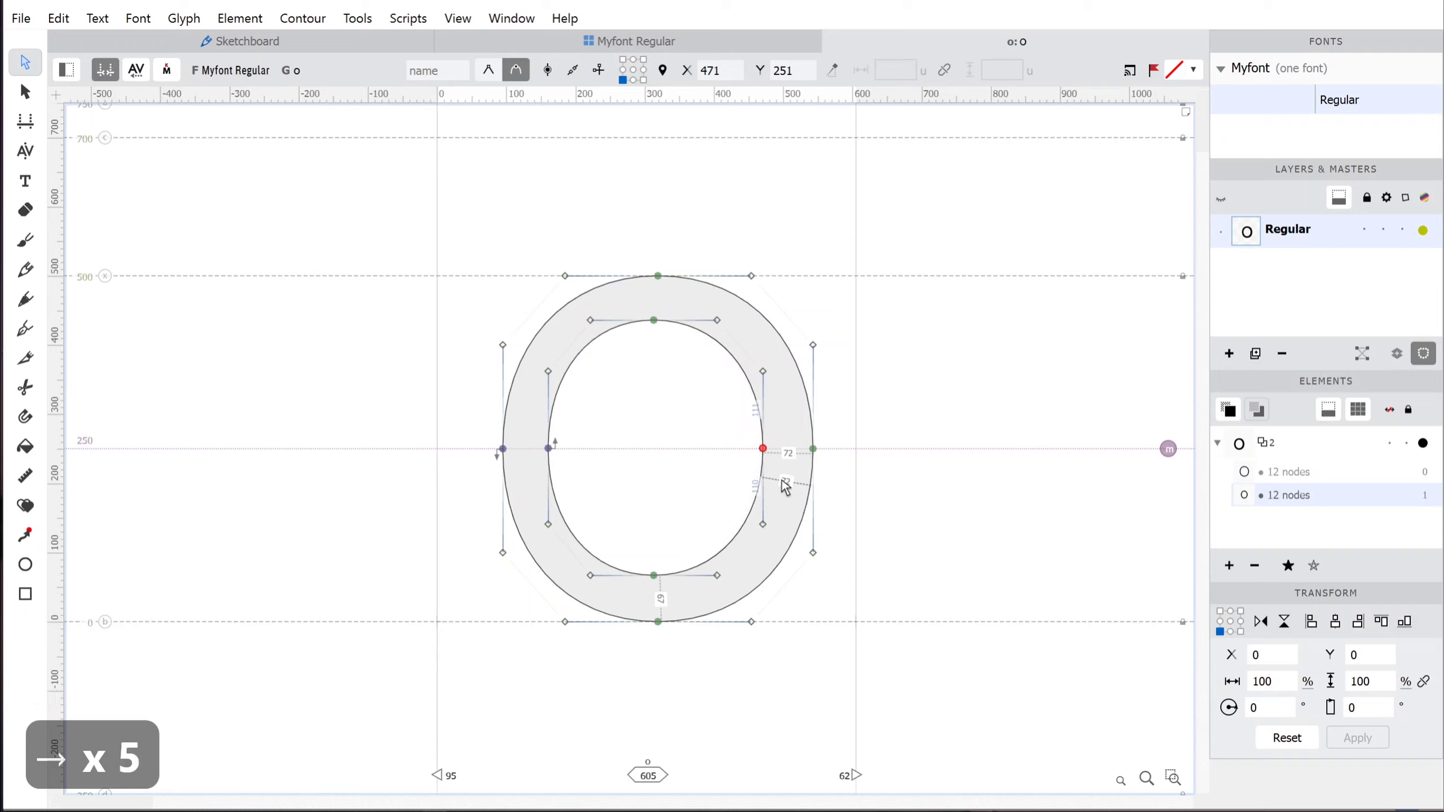
key("Right")
key("Right")
key("Right")
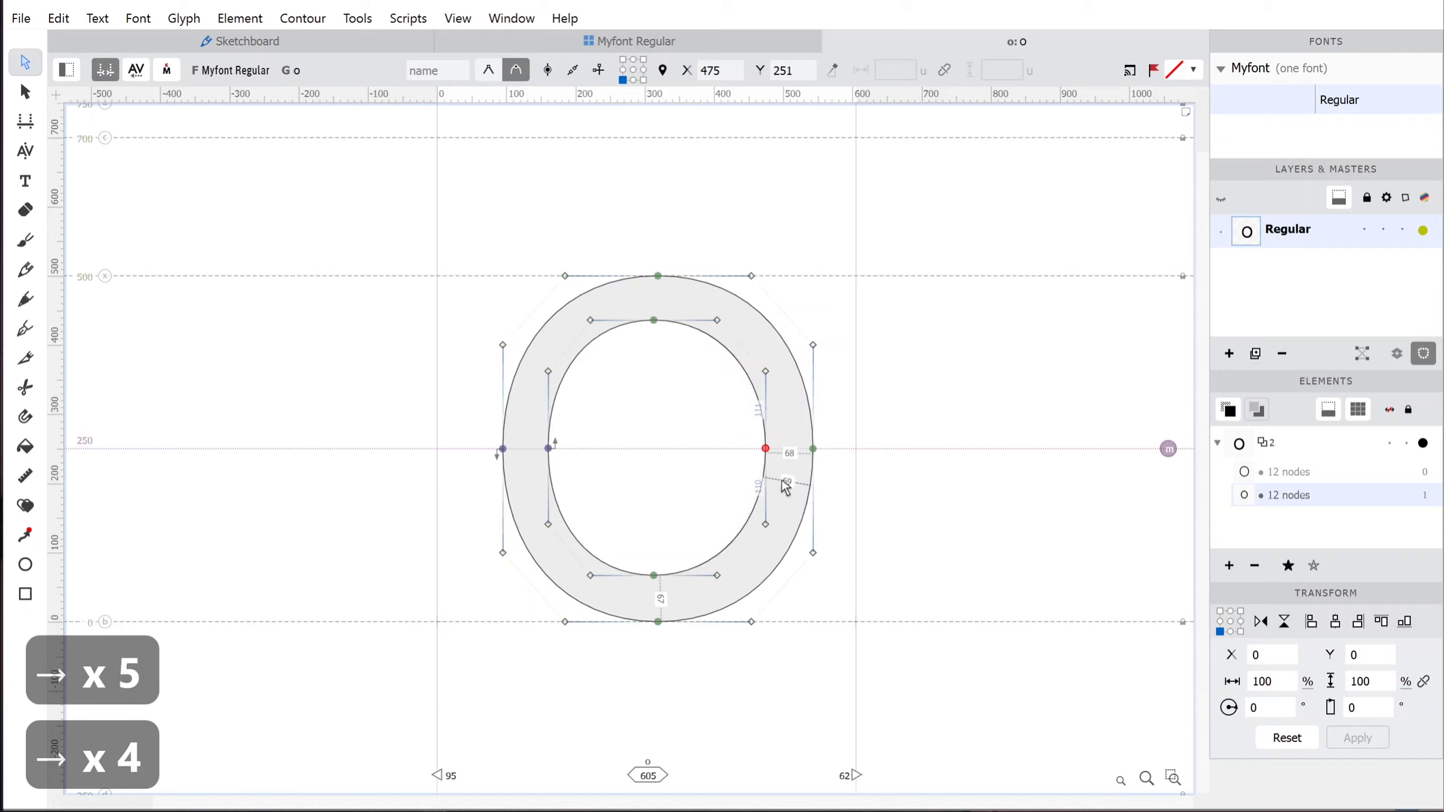
Nudge the leftmost node of the inner ellipse outward by 3 units.
left_click(548, 447)
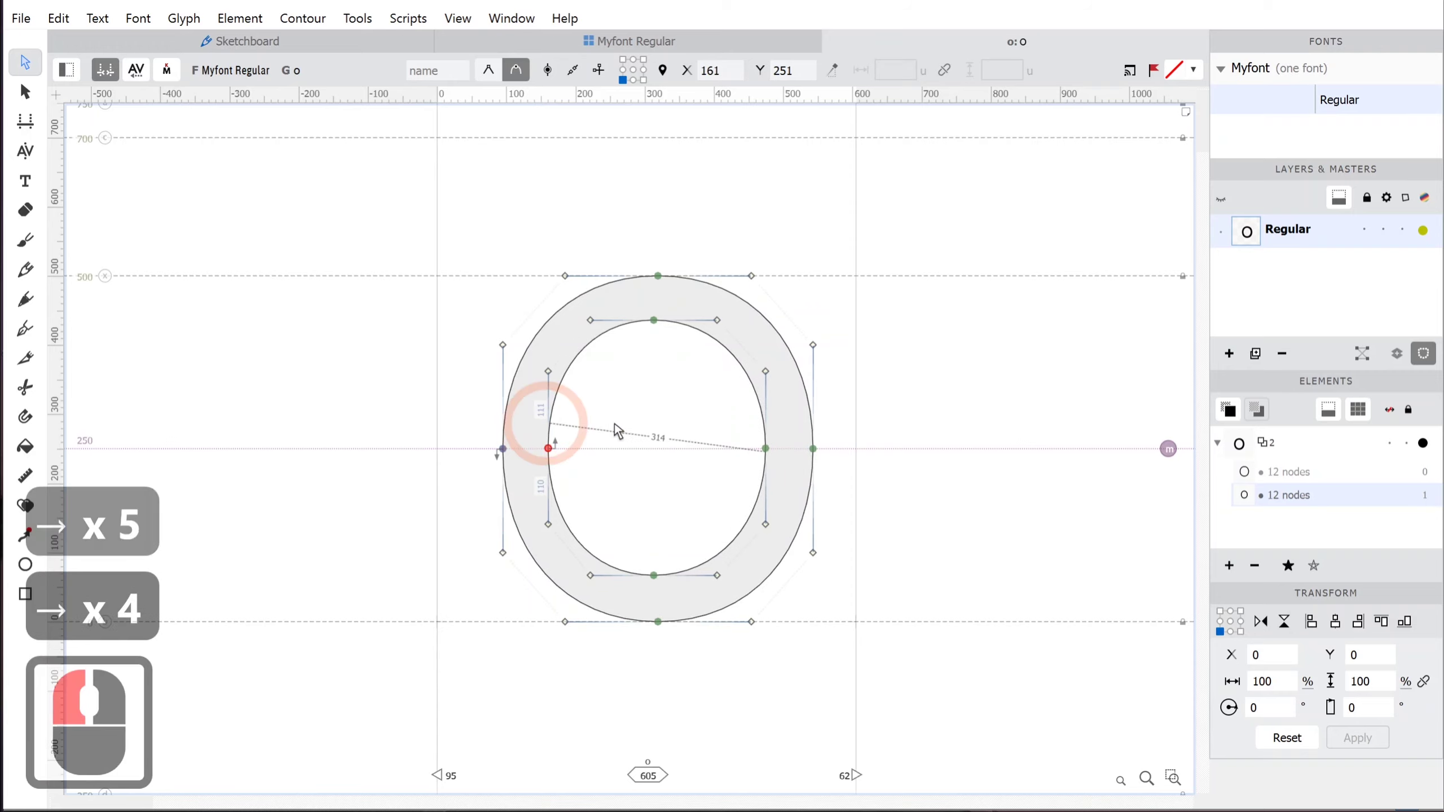
key("Left")
key("Left")
key("Left")
Move the inner ellipse's top node to Y 441, and vertically line up the top and bottom nodes of both ellipses.
left_click(685, 410)
left_click_drag(689, 390, 638, 304)
key("Up")
key("Up")
key("Up")
key("Up")
key("Up")
key("Up")
key("Up")
key("Right")
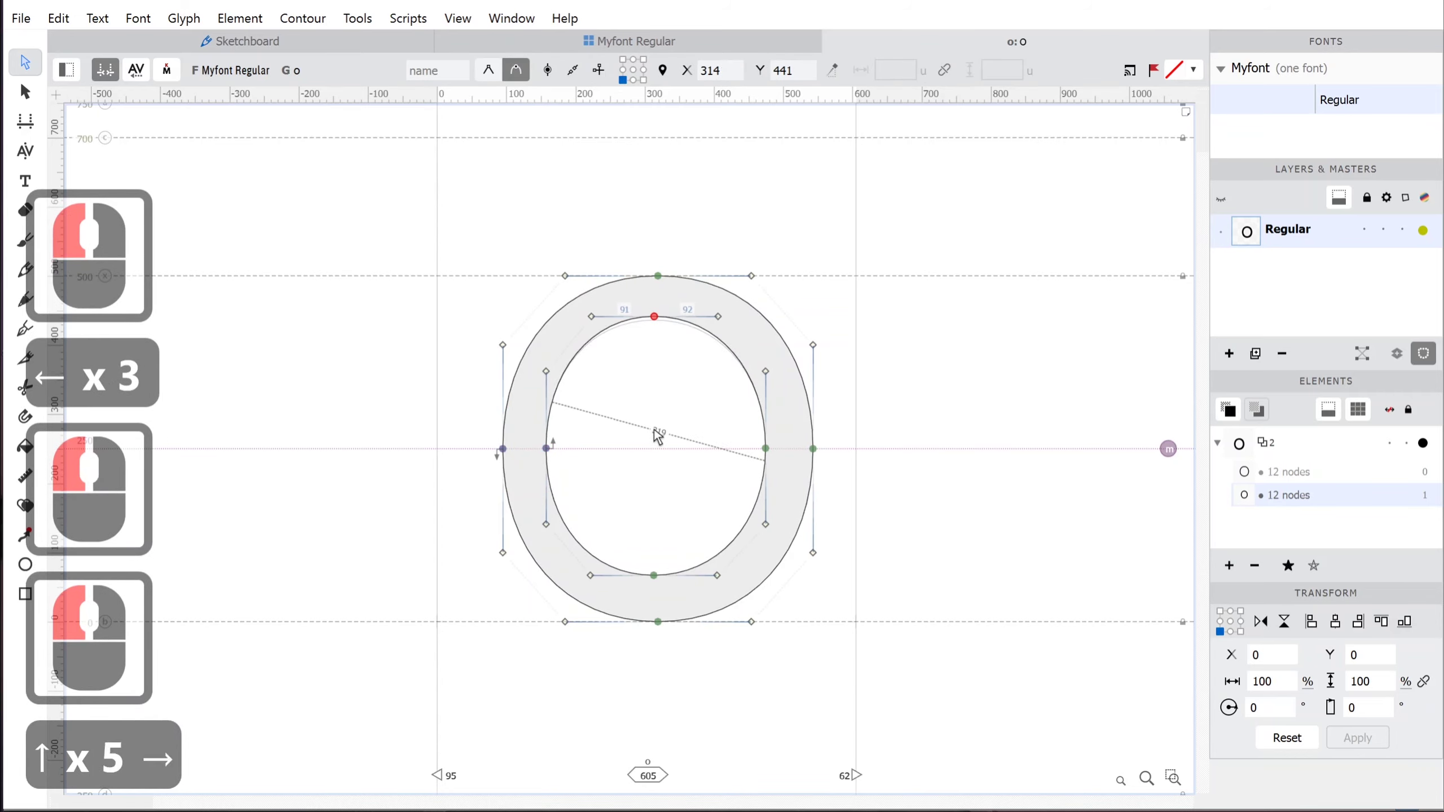
key("Left")
left_click(654, 430)
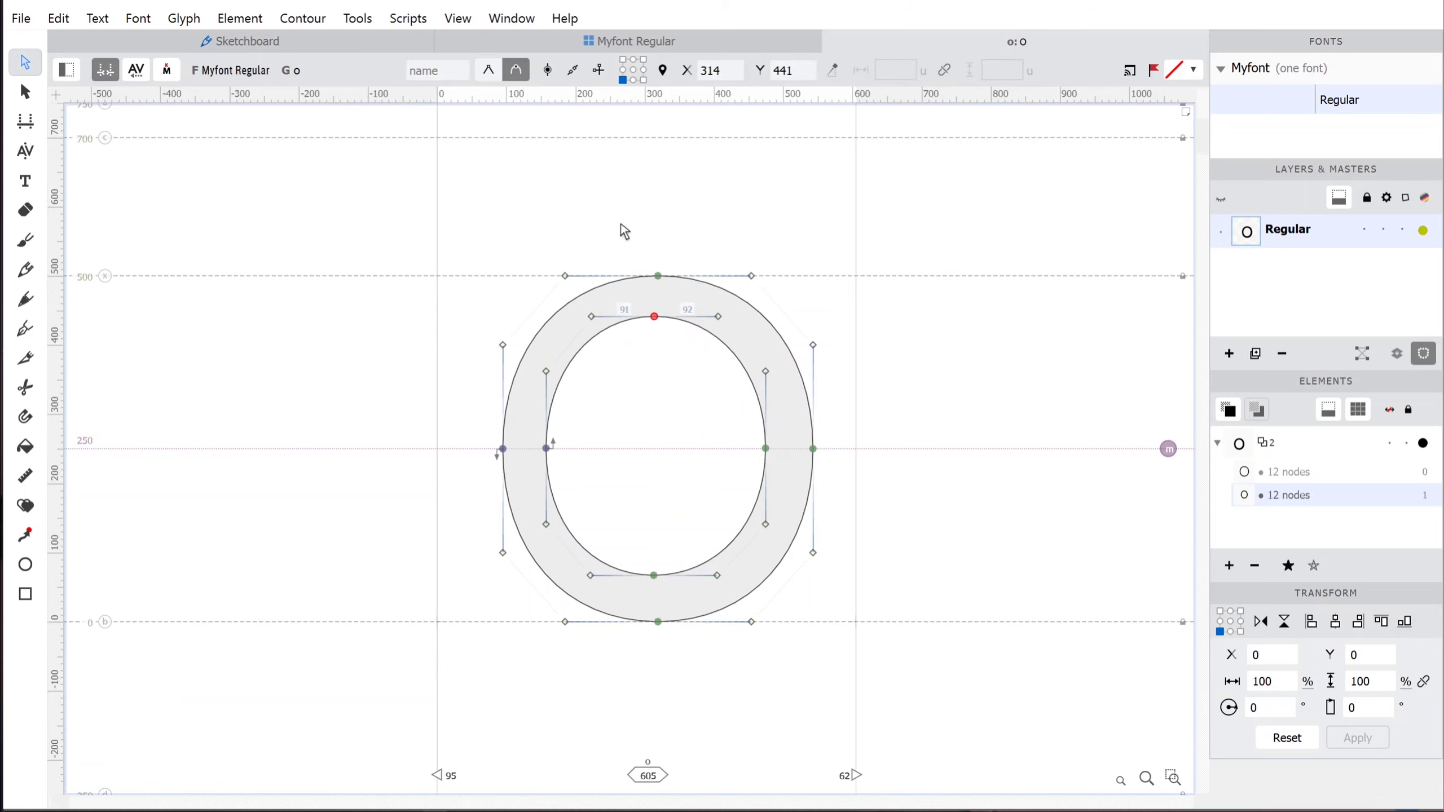
left_click_drag(614, 218, 685, 680)
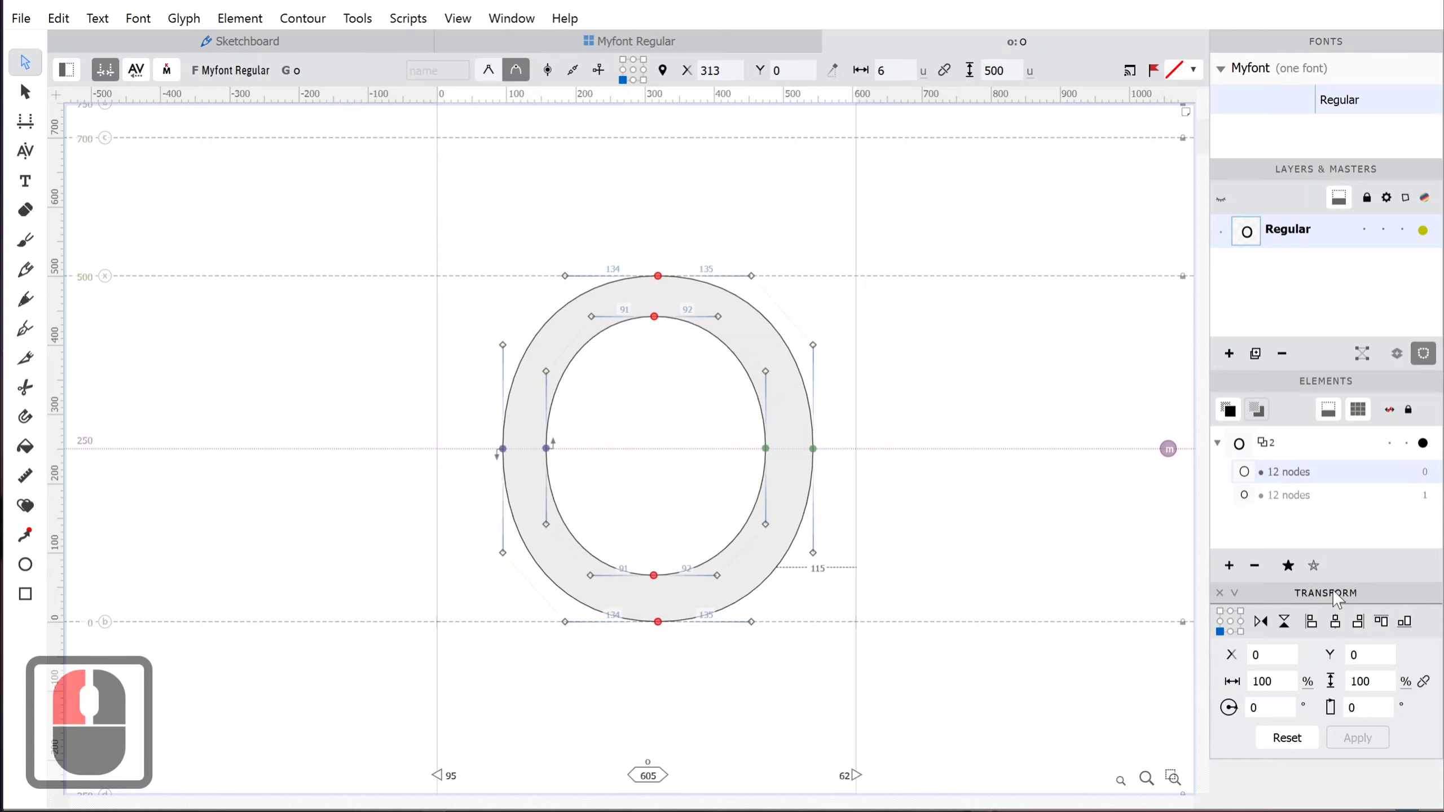
Draw a rectangular stem about 63 by 700 units over the ring's left side and preview the filled shape.
left_click(25, 594)
left_click(409, 484)
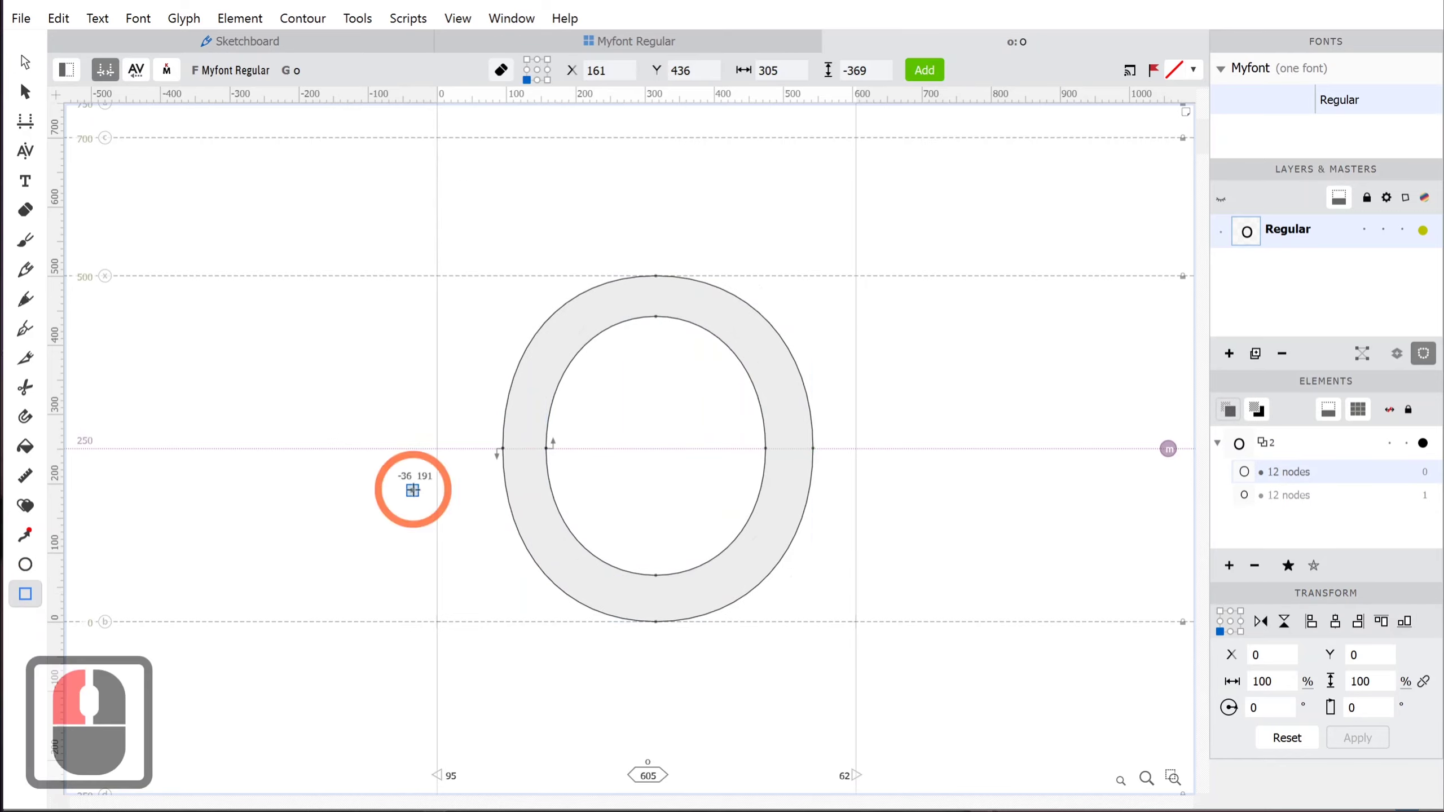
scroll(478, 462, "up", 1)
left_click_drag(502, 181, 547, 664)
key("space")
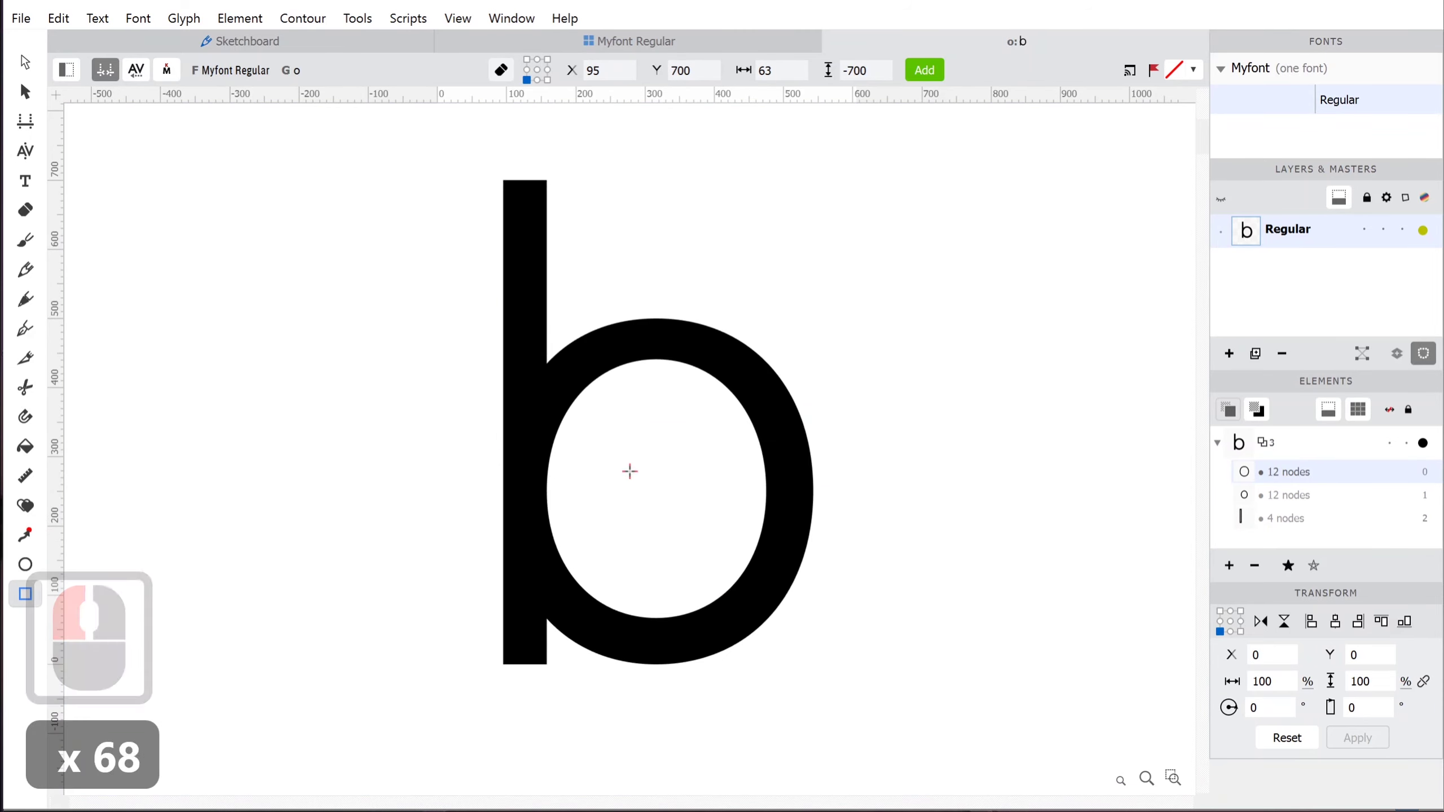
Draw a rectangle about 352 by 351 units beside the letter, an overlapping one about 226 by 355, and a nested one about 130 by 105.
left_click_drag(827, 231, 1072, 474)
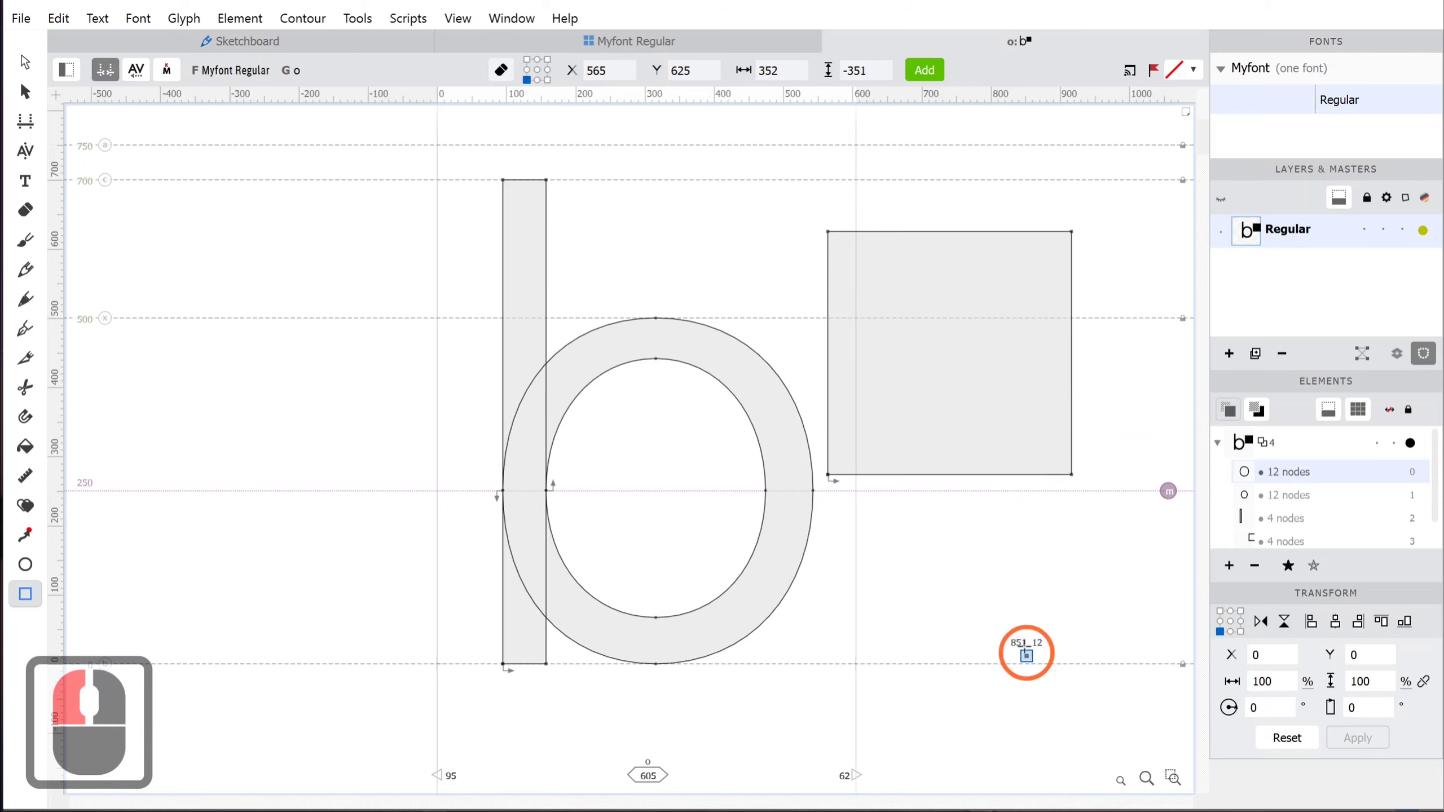
left_click_drag(1027, 655, 869, 410)
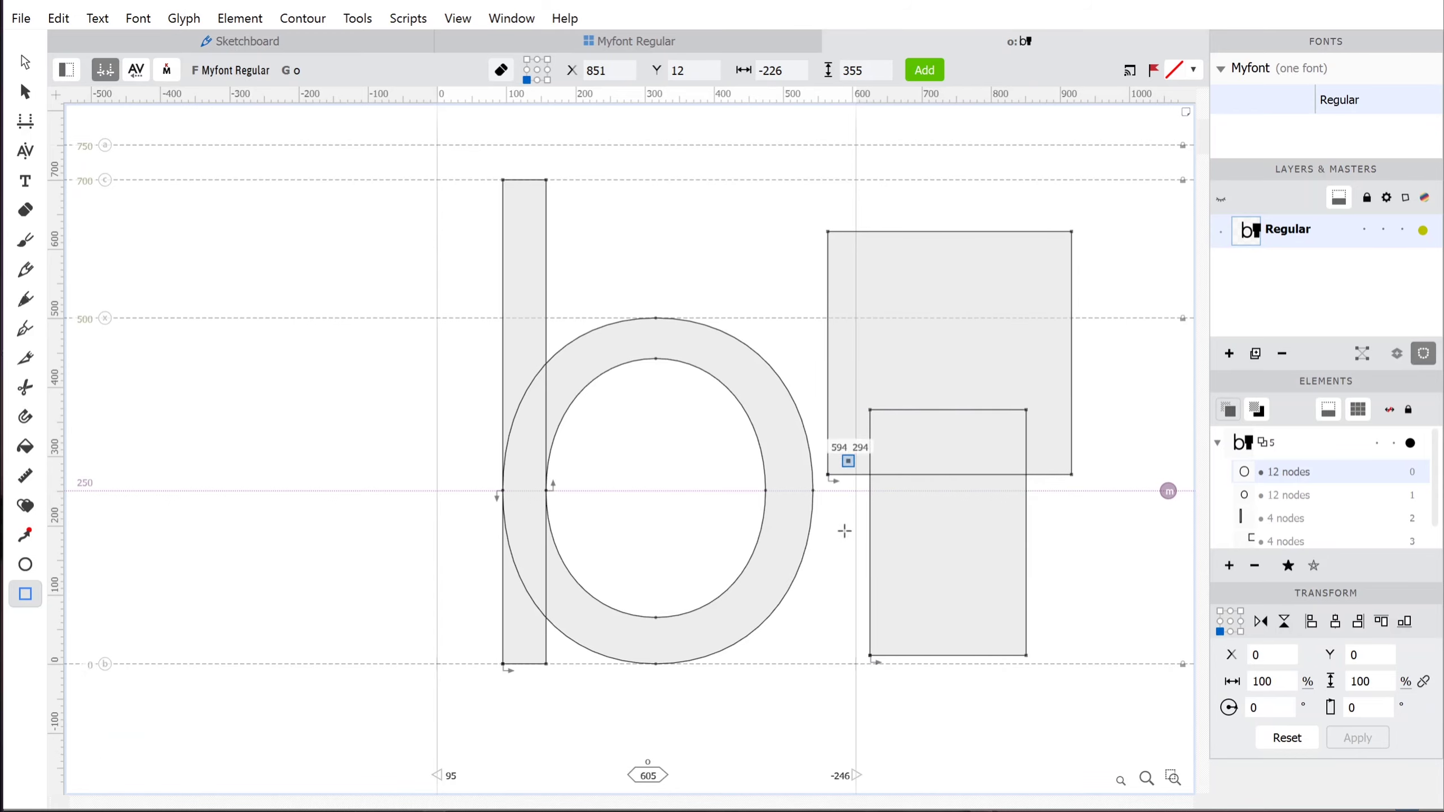
left_click_drag(878, 269, 967, 342)
Reverse the contour of the small rectangle nested inside the large one.
left_click(25, 62)
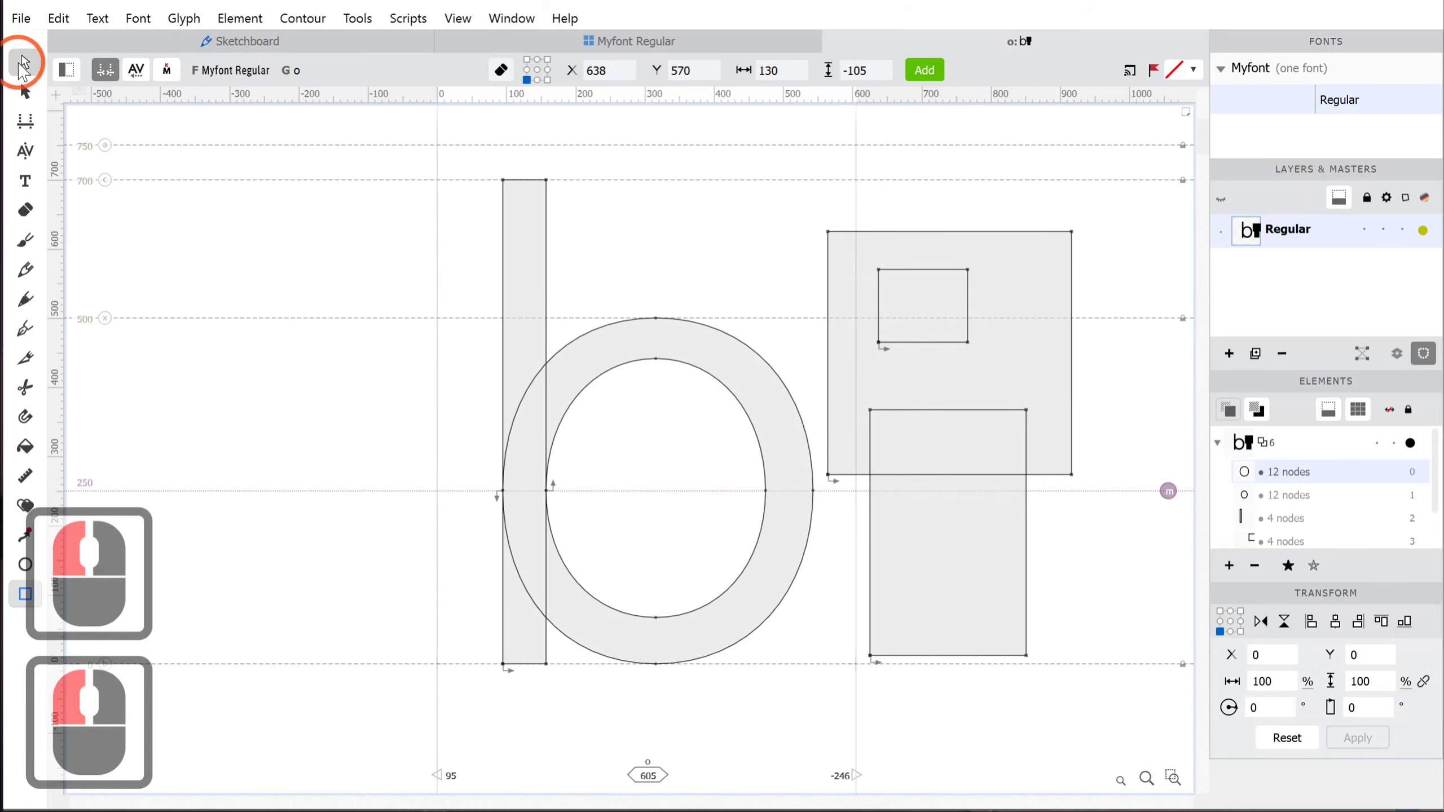
double_click(879, 285)
right_click(895, 295)
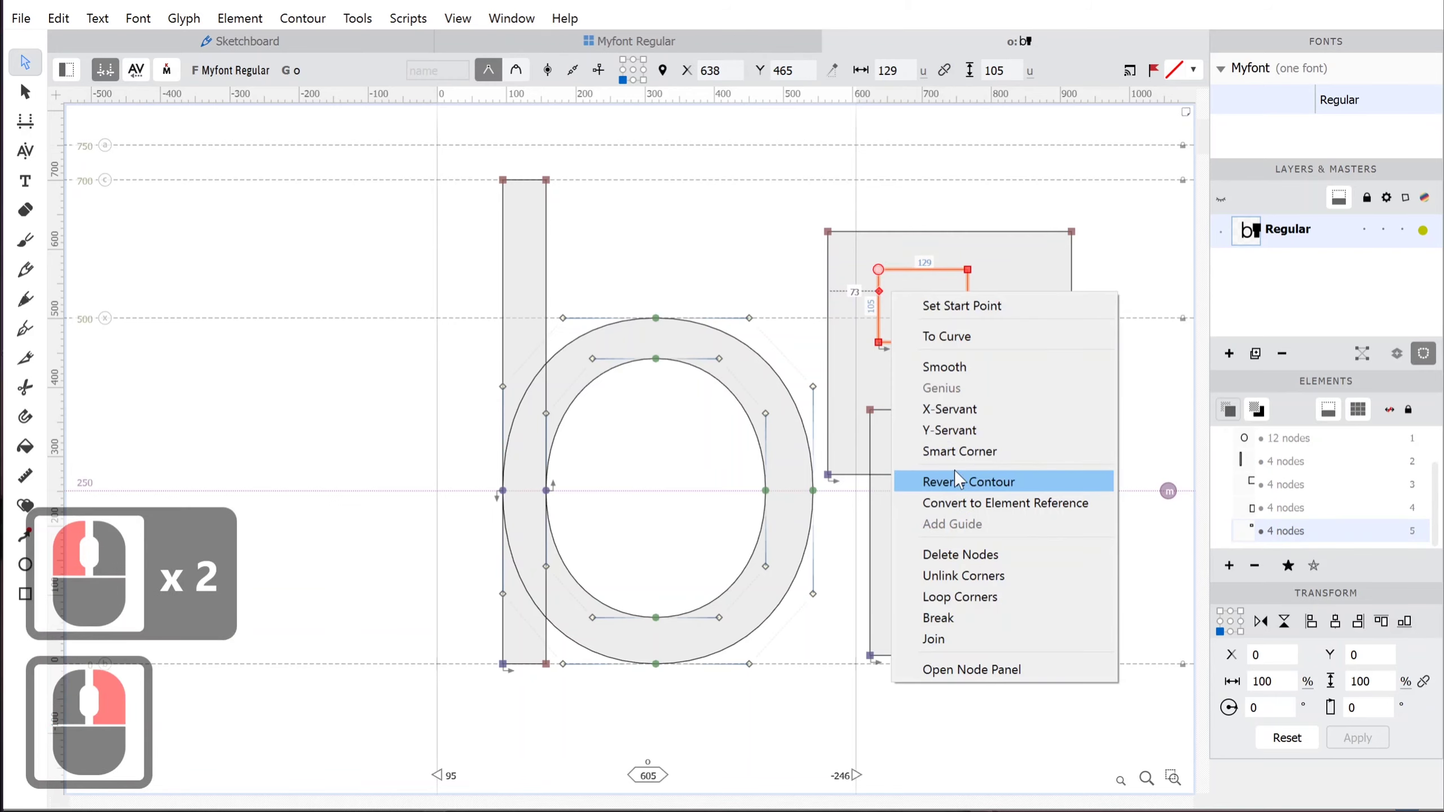
left_click(1045, 487)
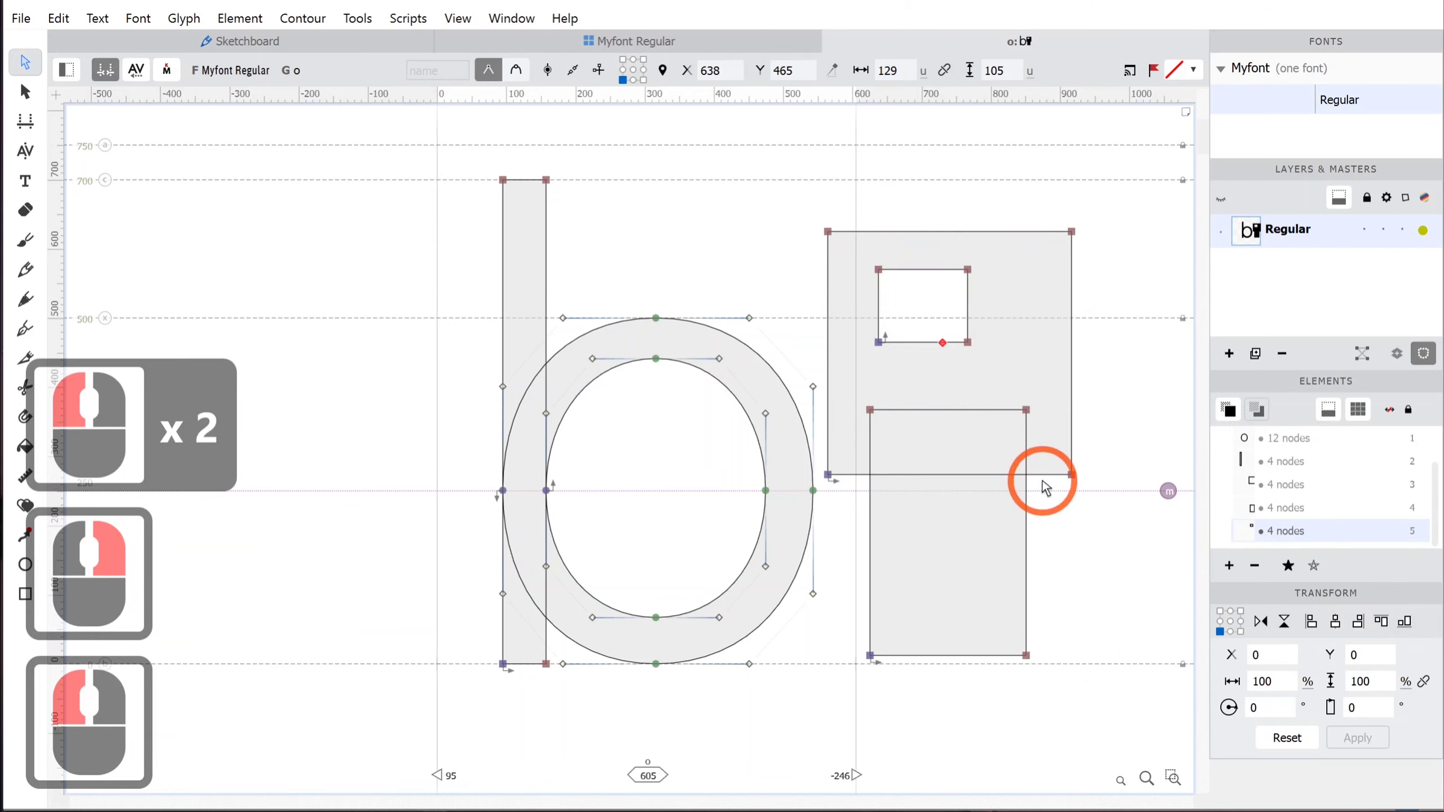
Reverse the small nested rectangle's contour again to restore its original direction.
left_click(878, 295)
double_click(880, 300)
right_click(889, 307)
left_click(954, 463)
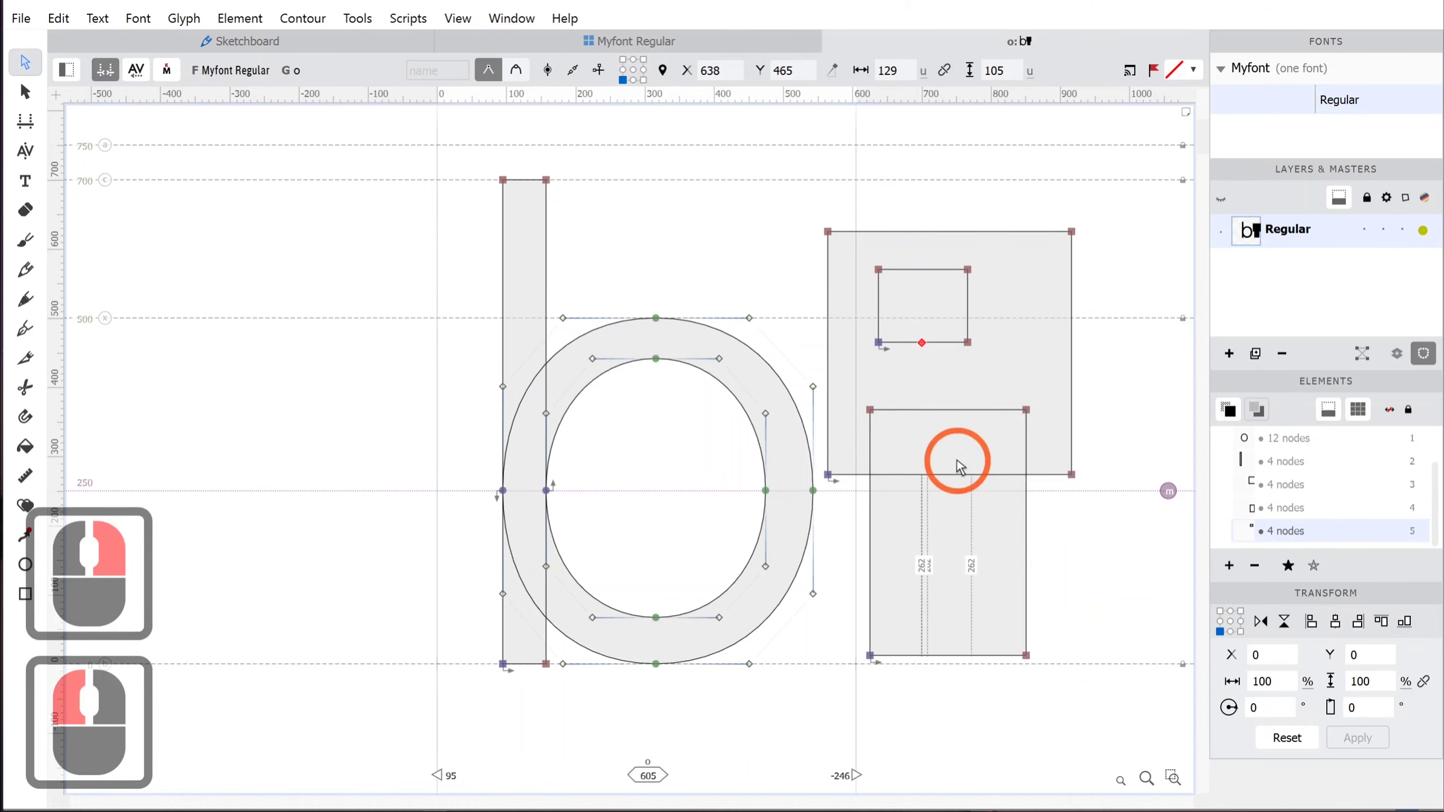
Reverse the contour of the large rectangle that surrounds the small one.
left_click(953, 463)
double_click(828, 288)
right_click(829, 288)
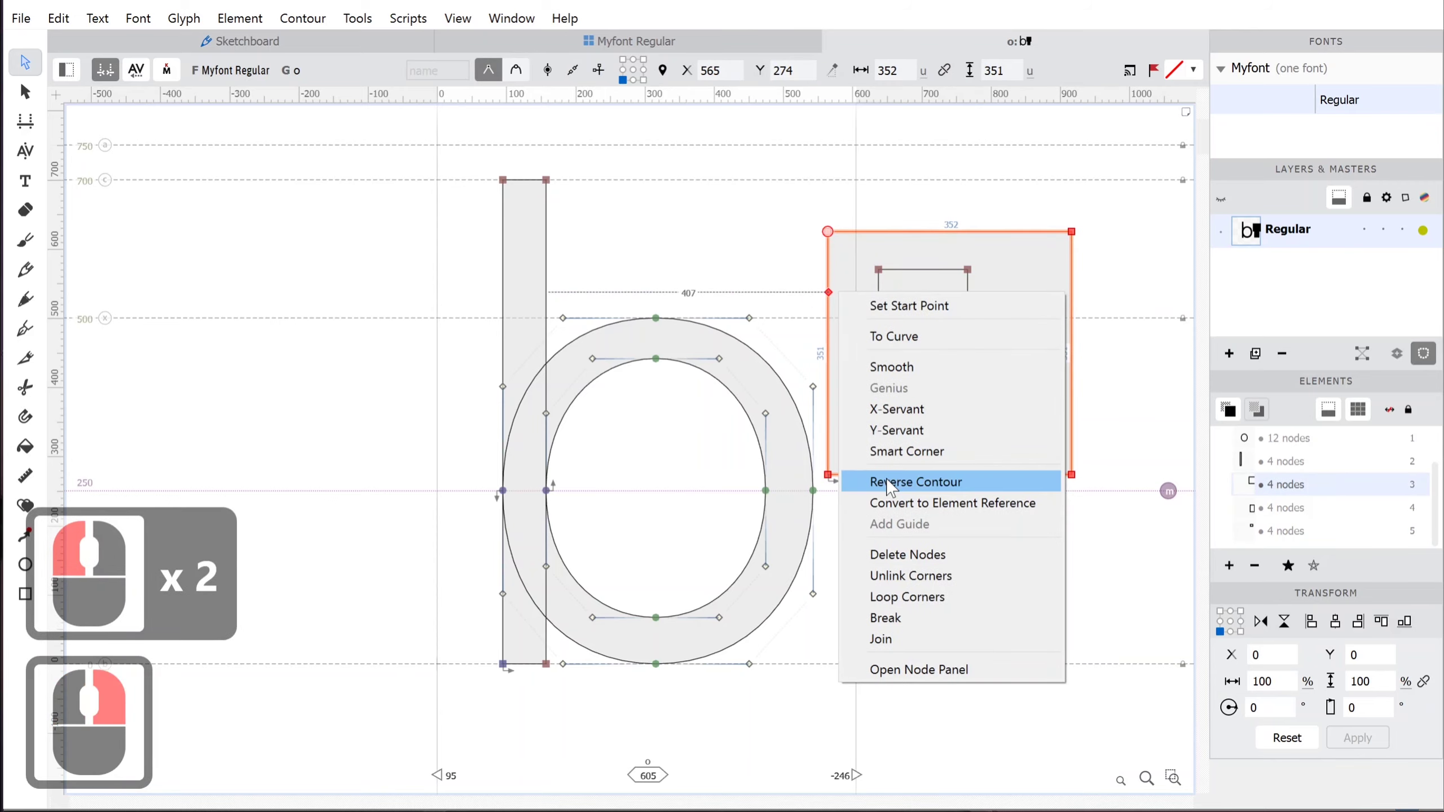
left_click(887, 481)
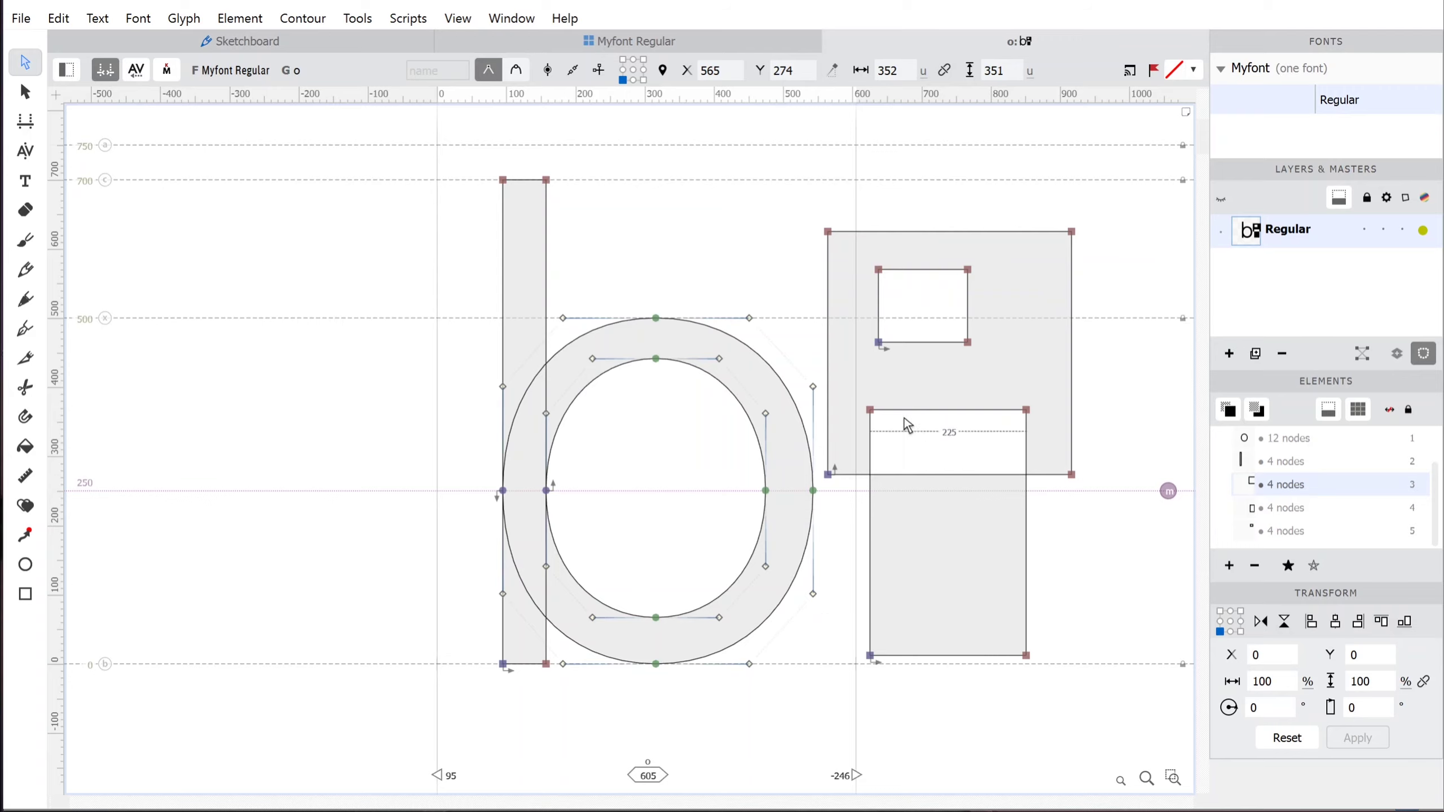
Delete all contours from the glyph.
left_click(925, 377)
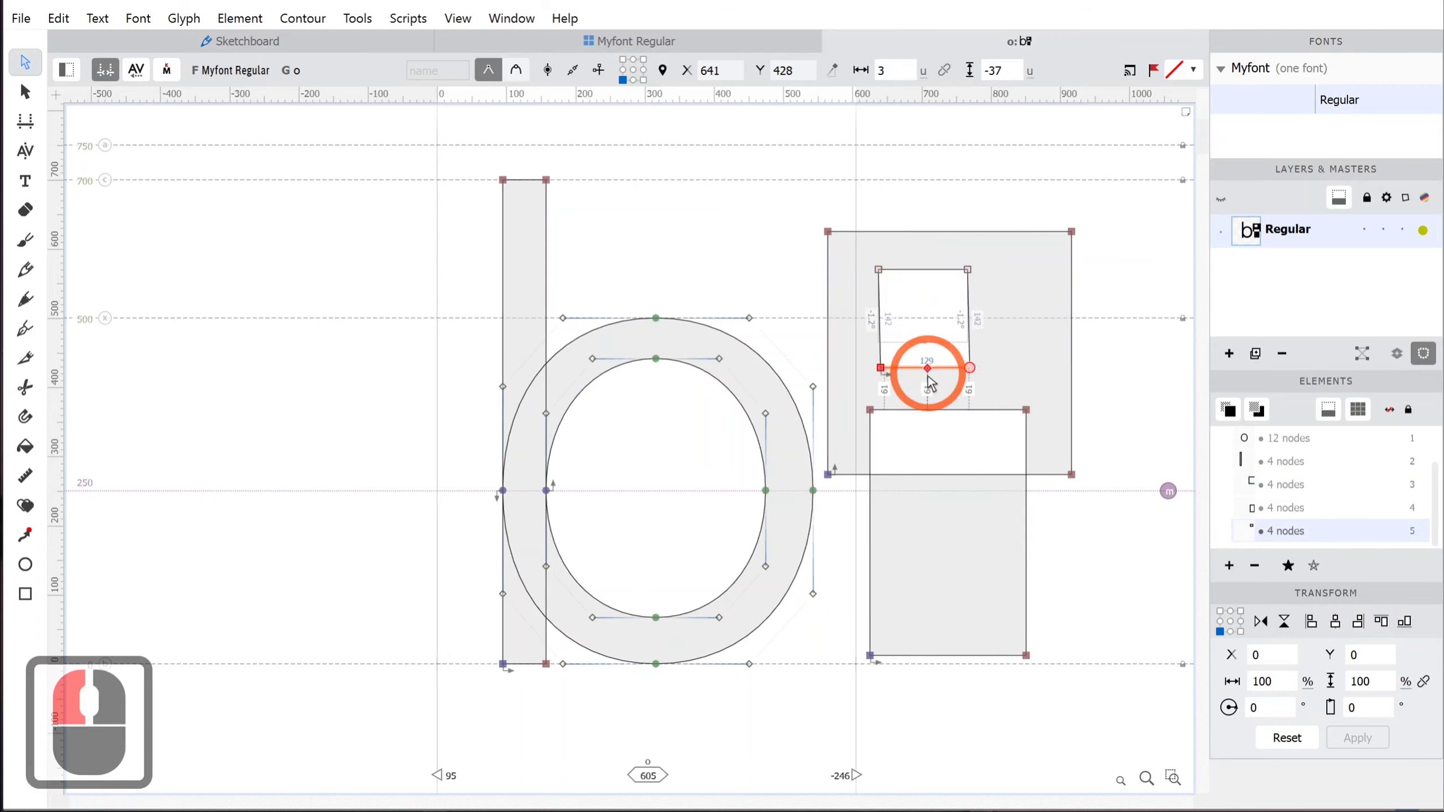
key("Delete")
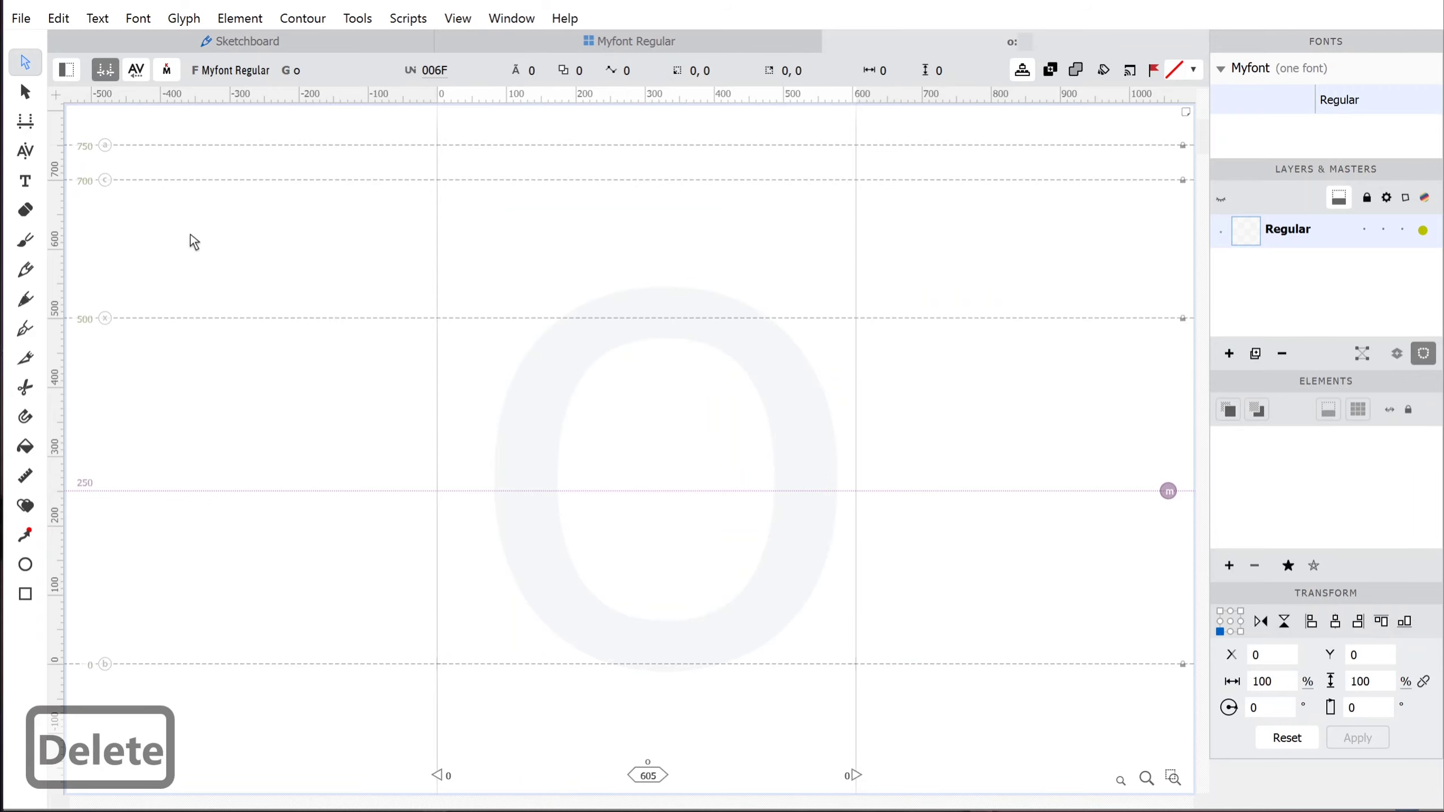
Draw a closed four-node diamond with straight sides using the Pen tool, from the baseline to the 500 line, about 446 units wide.
left_click(25, 330)
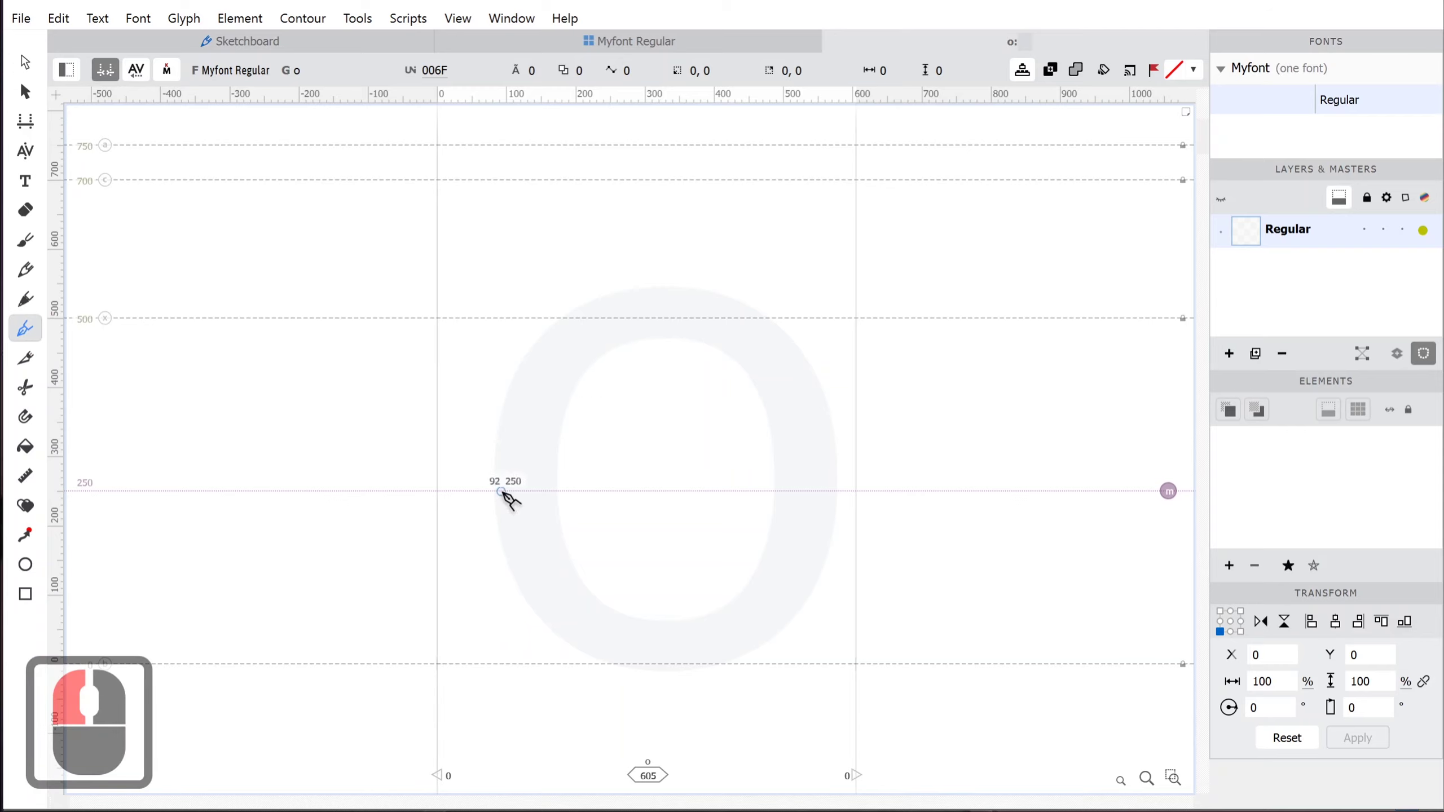
left_click(493, 490)
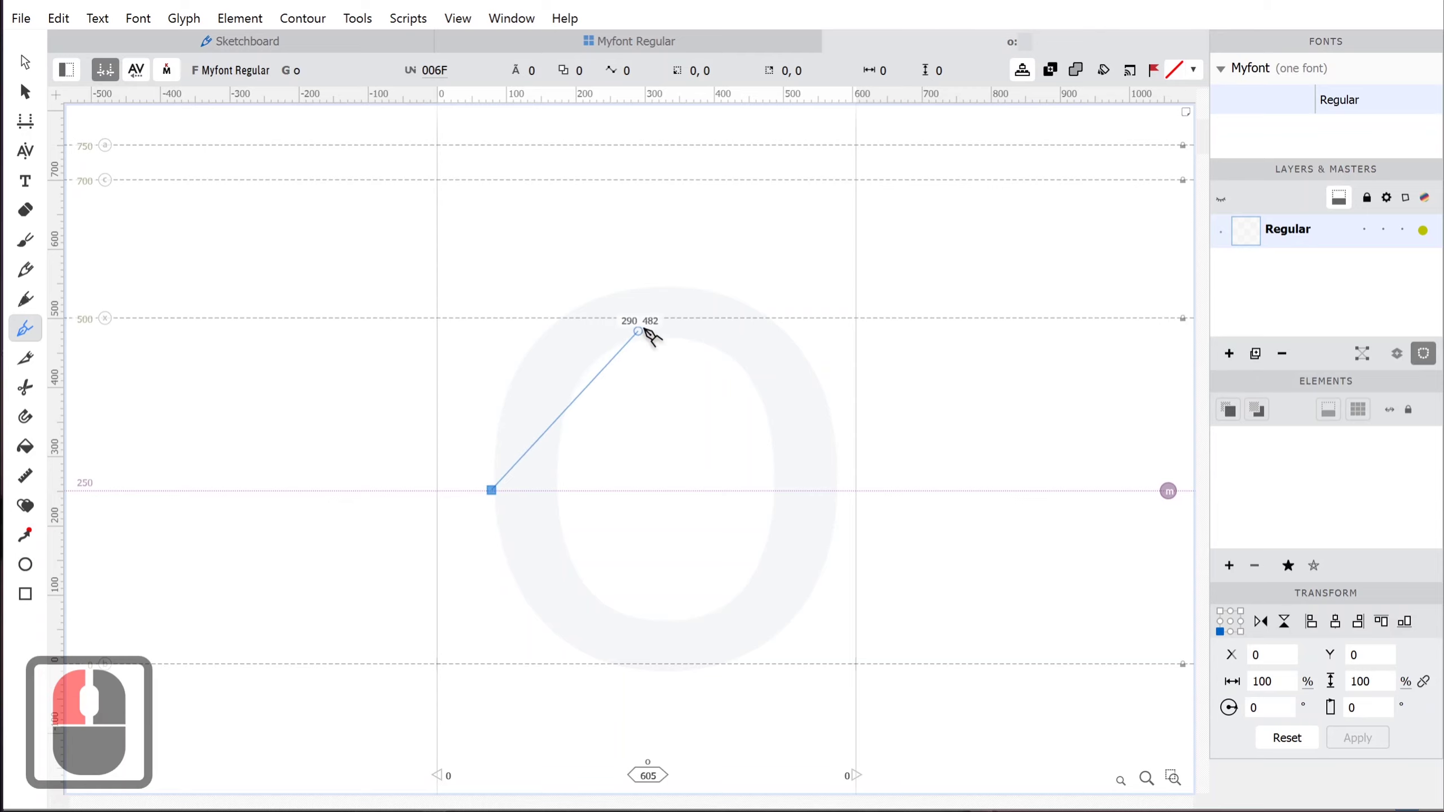
left_click(643, 318)
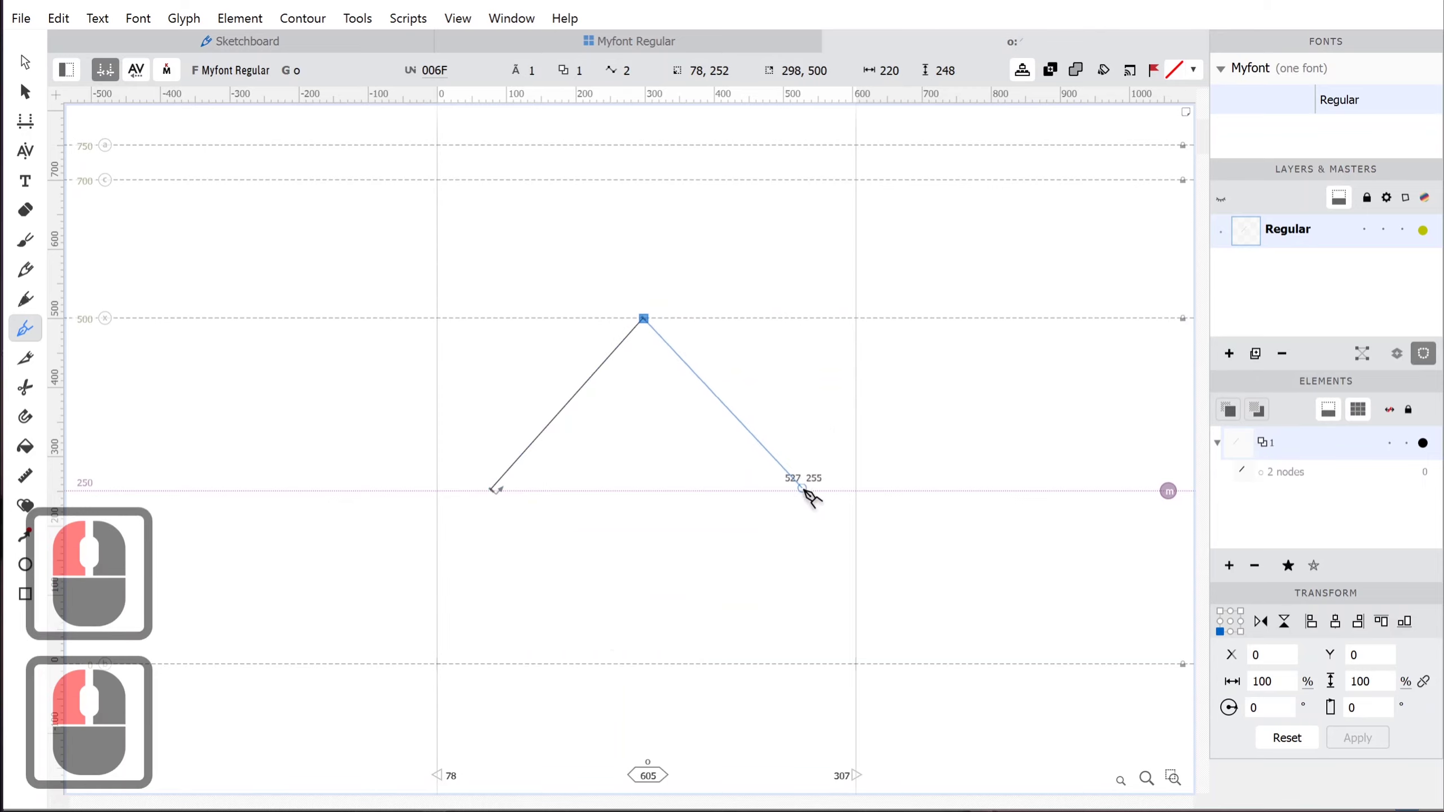
left_click(799, 490)
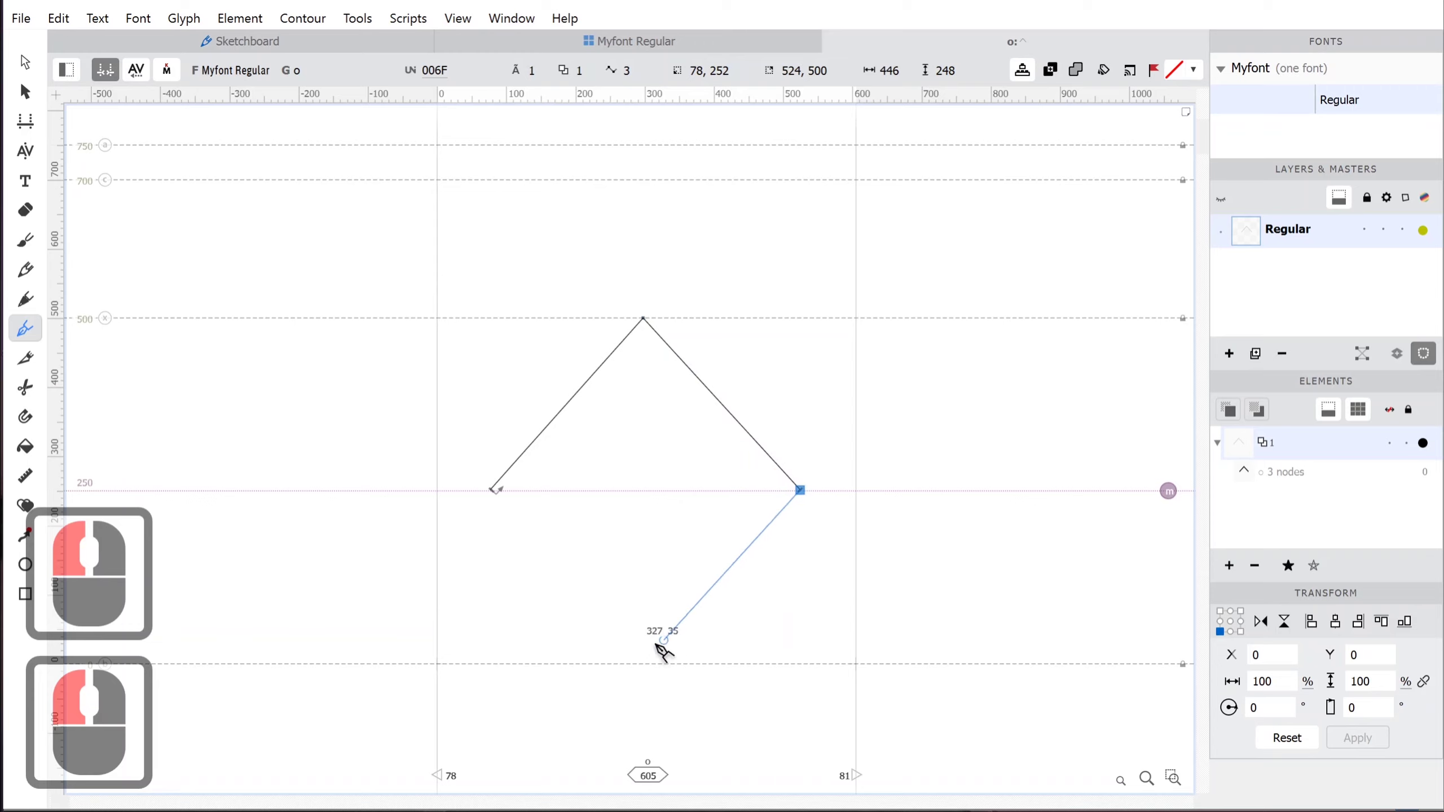
left_click(636, 663)
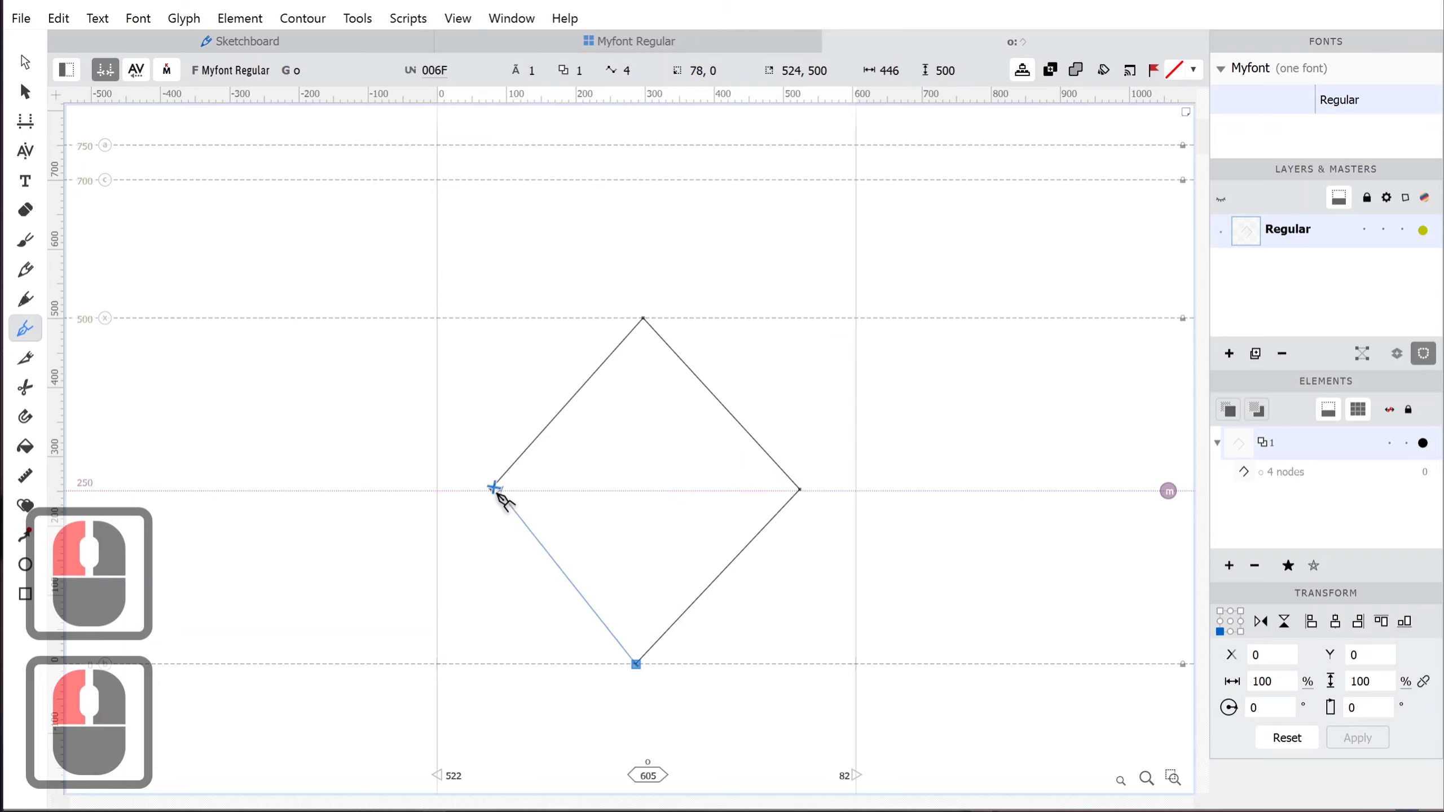
left_click(493, 490)
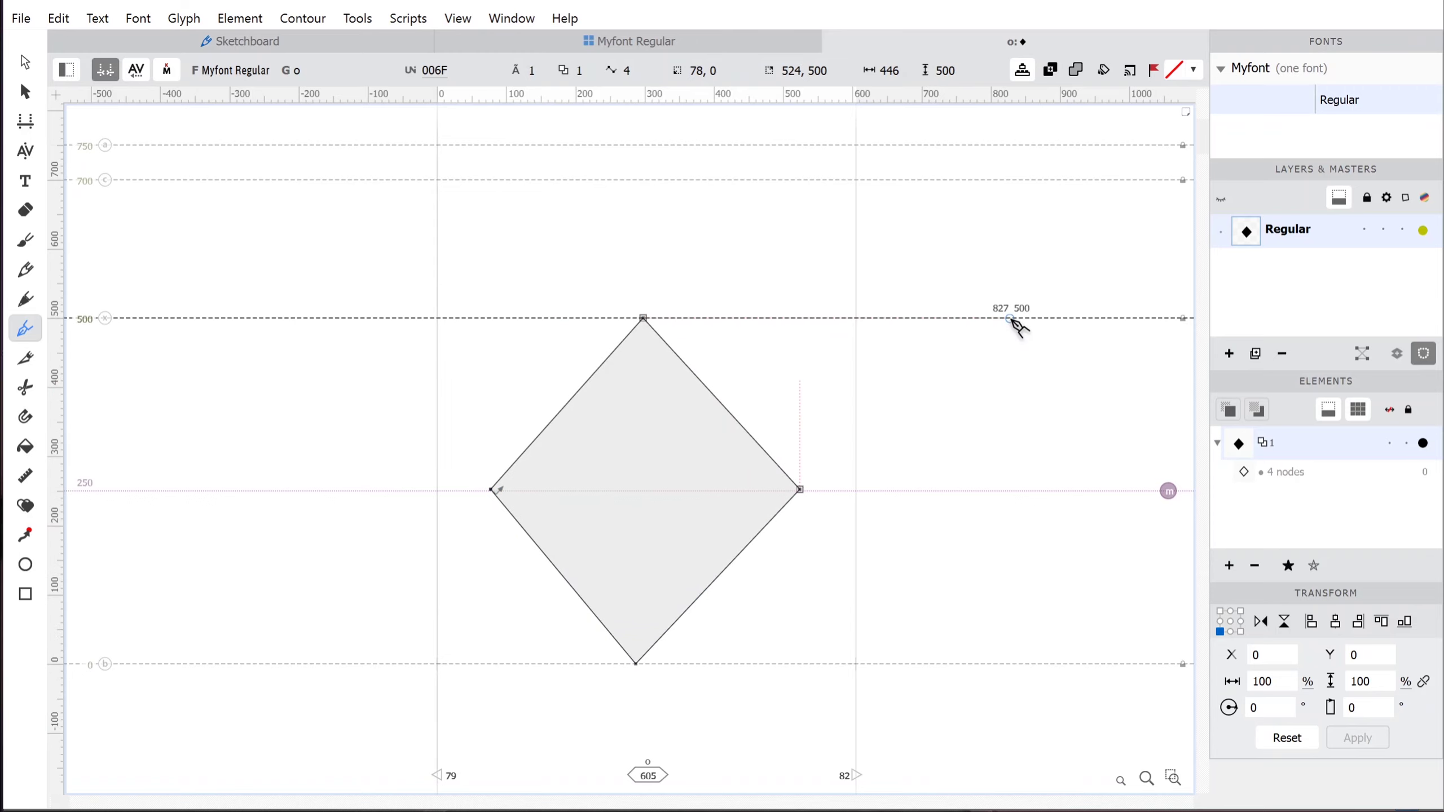
Draw a closed oval with smooth curve nodes beside the diamond, spanning from the baseline to the 500 line.
left_click(1006, 319)
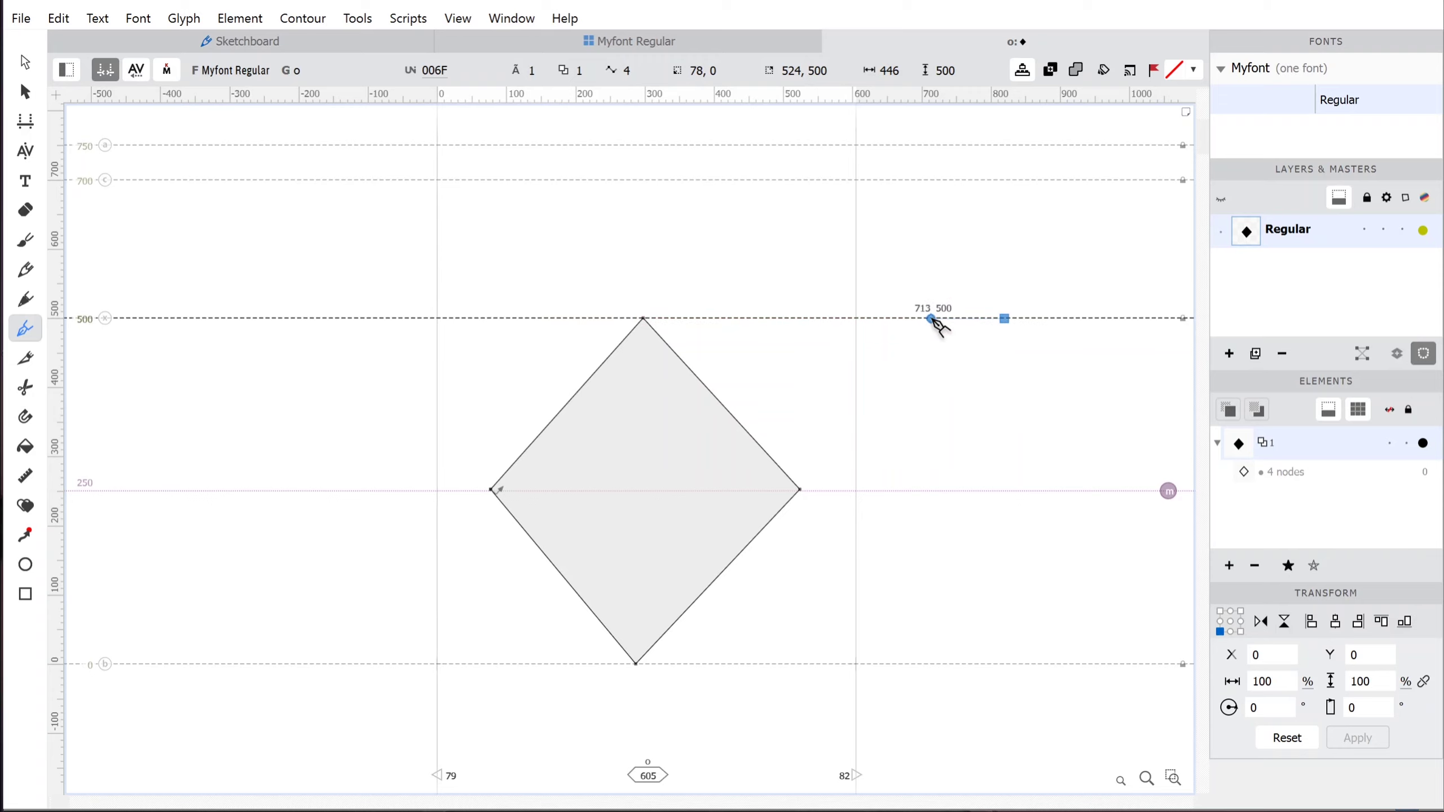
left_click_drag(932, 321, 875, 560)
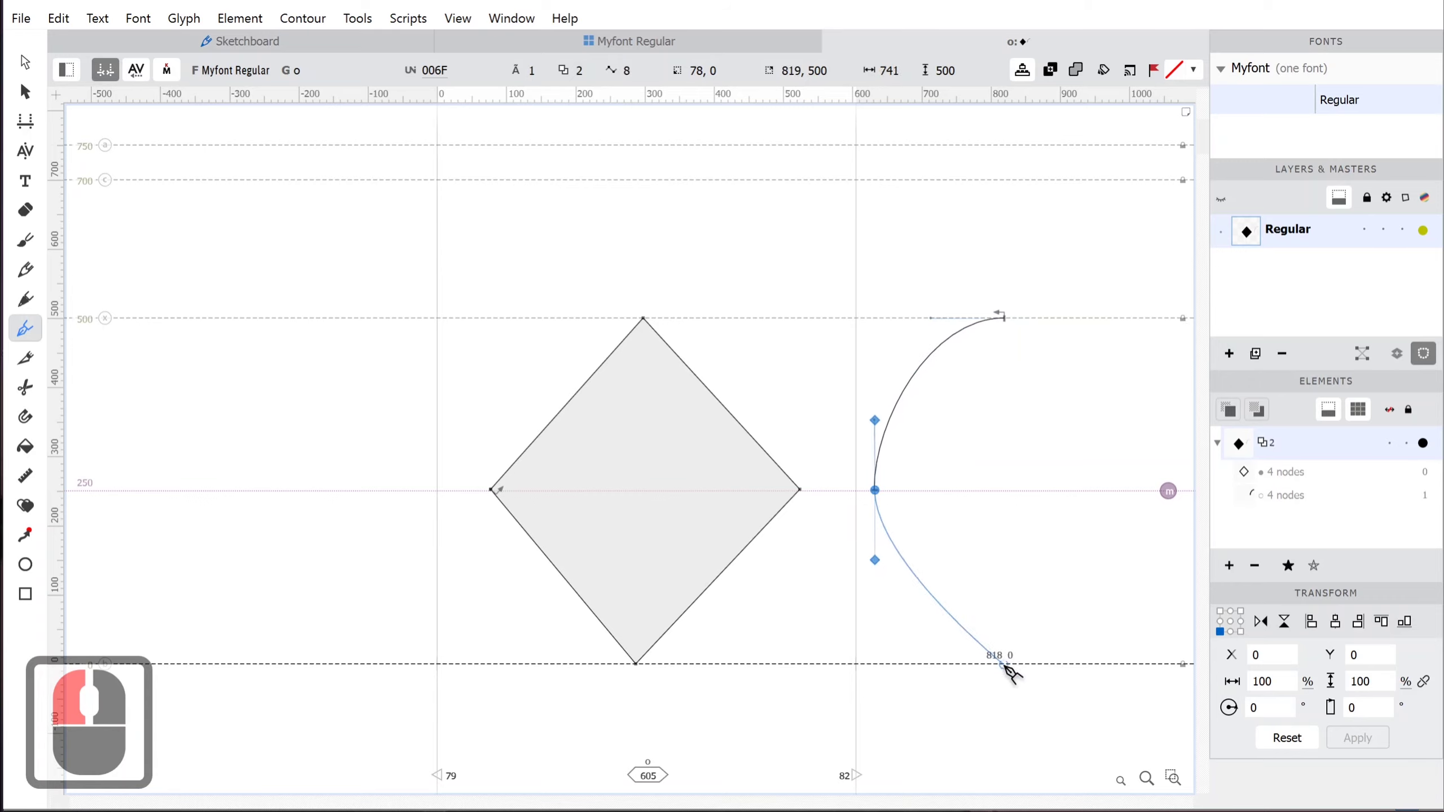
left_click_drag(996, 664, 1060, 666)
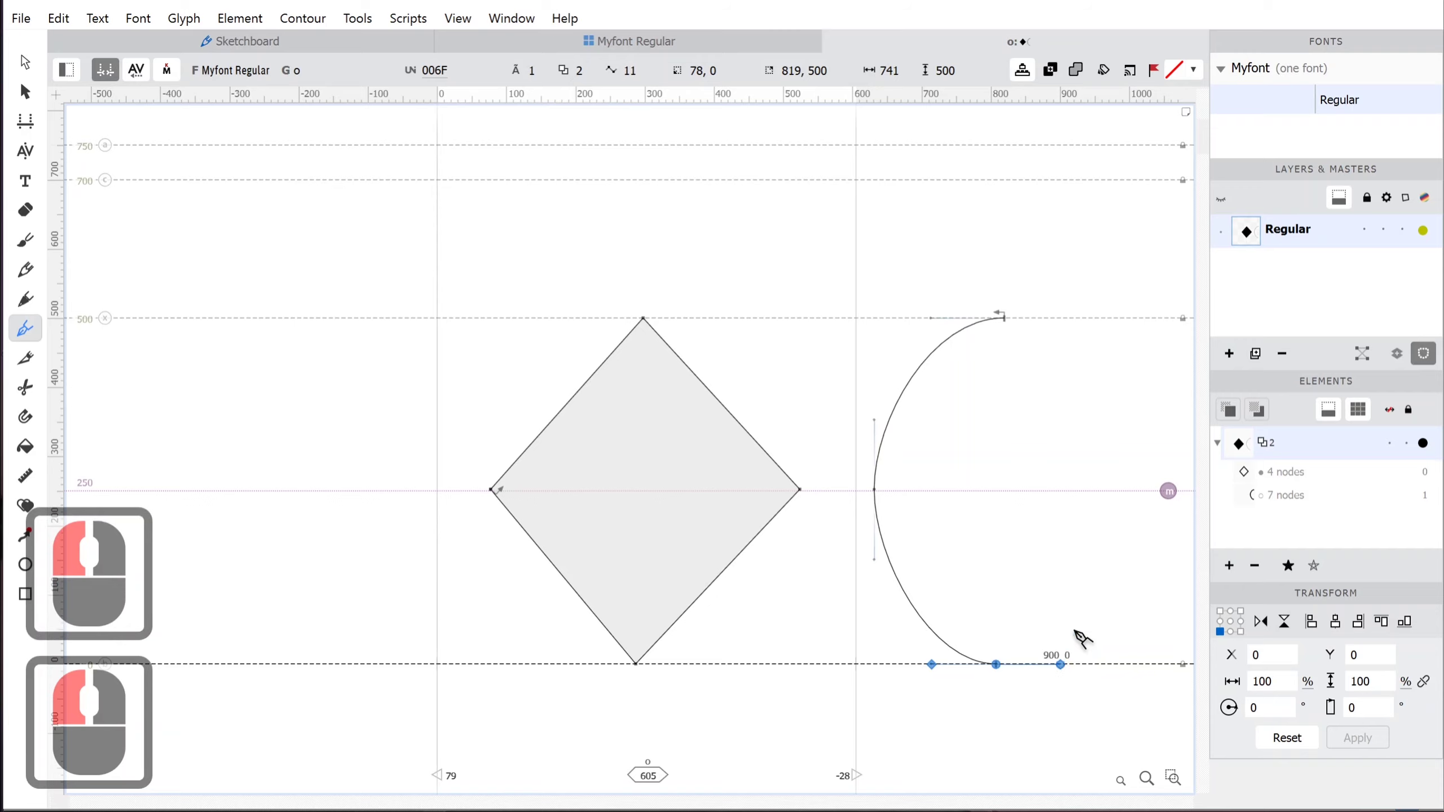
left_click_drag(1110, 490, 1109, 433)
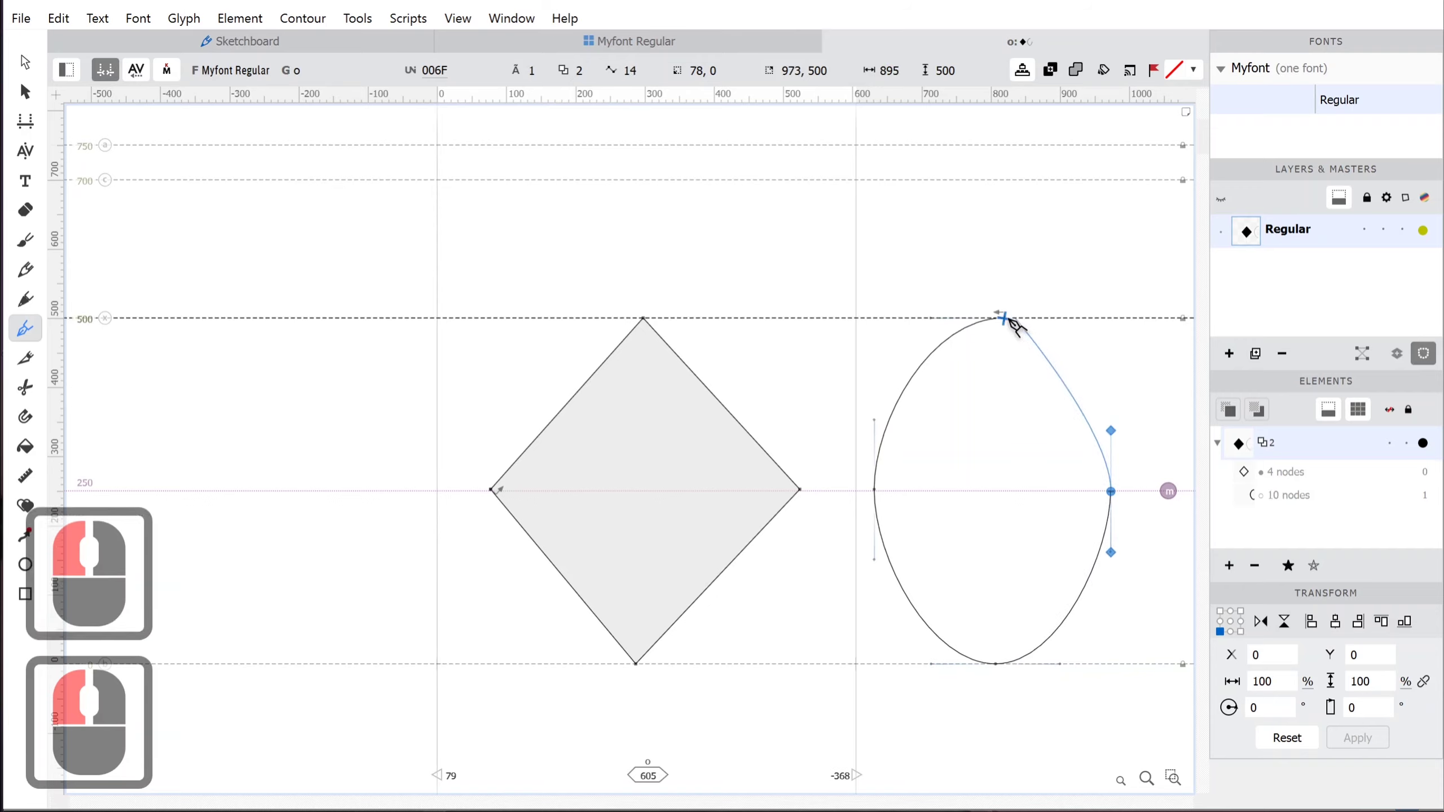
left_click(1005, 318)
left_click_drag(1005, 318, 931, 318)
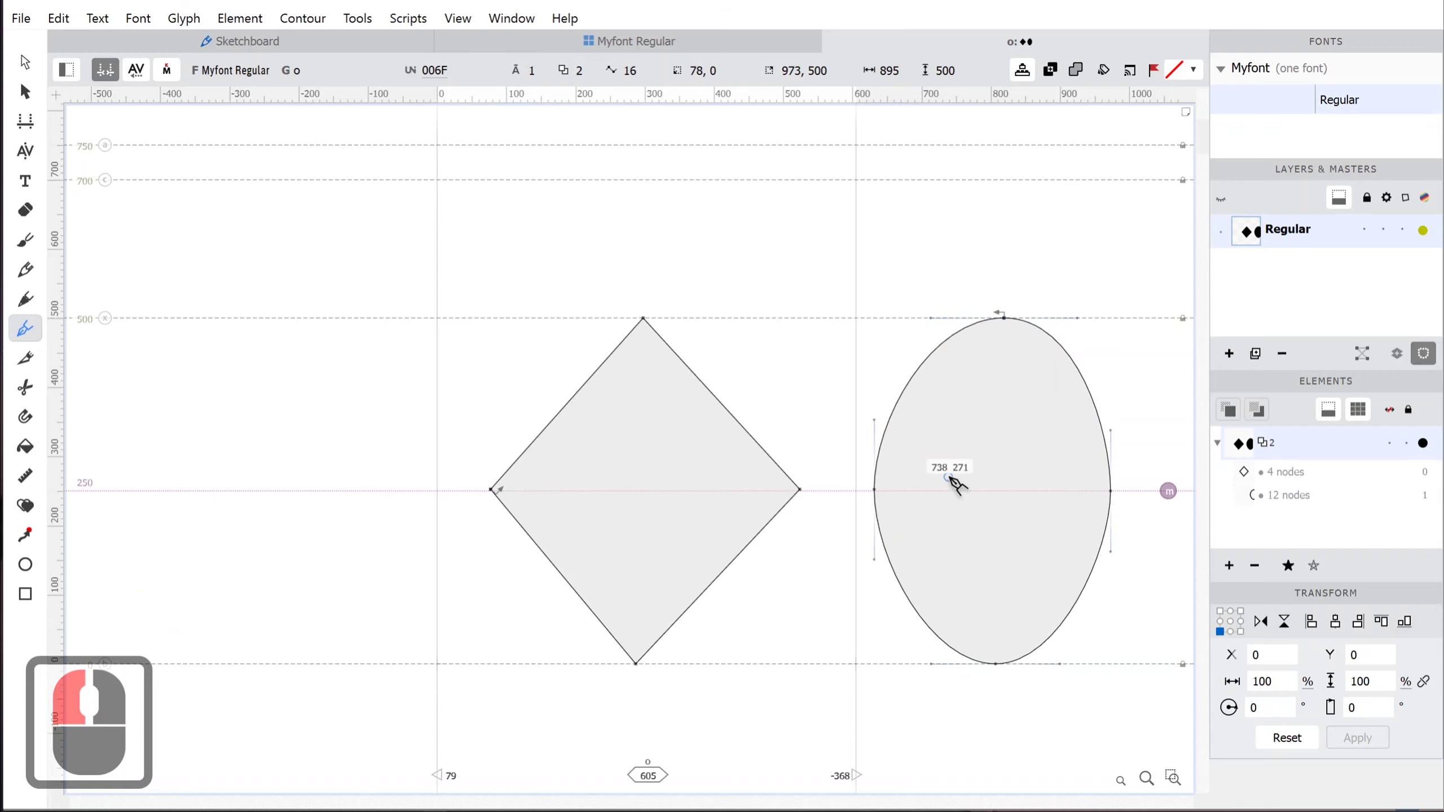
Clear the glyph and draw the o's closed outer contour with smooth curves, about 409 units wide and 500 high.
key("Delete")
left_click_drag(654, 318, 737, 318)
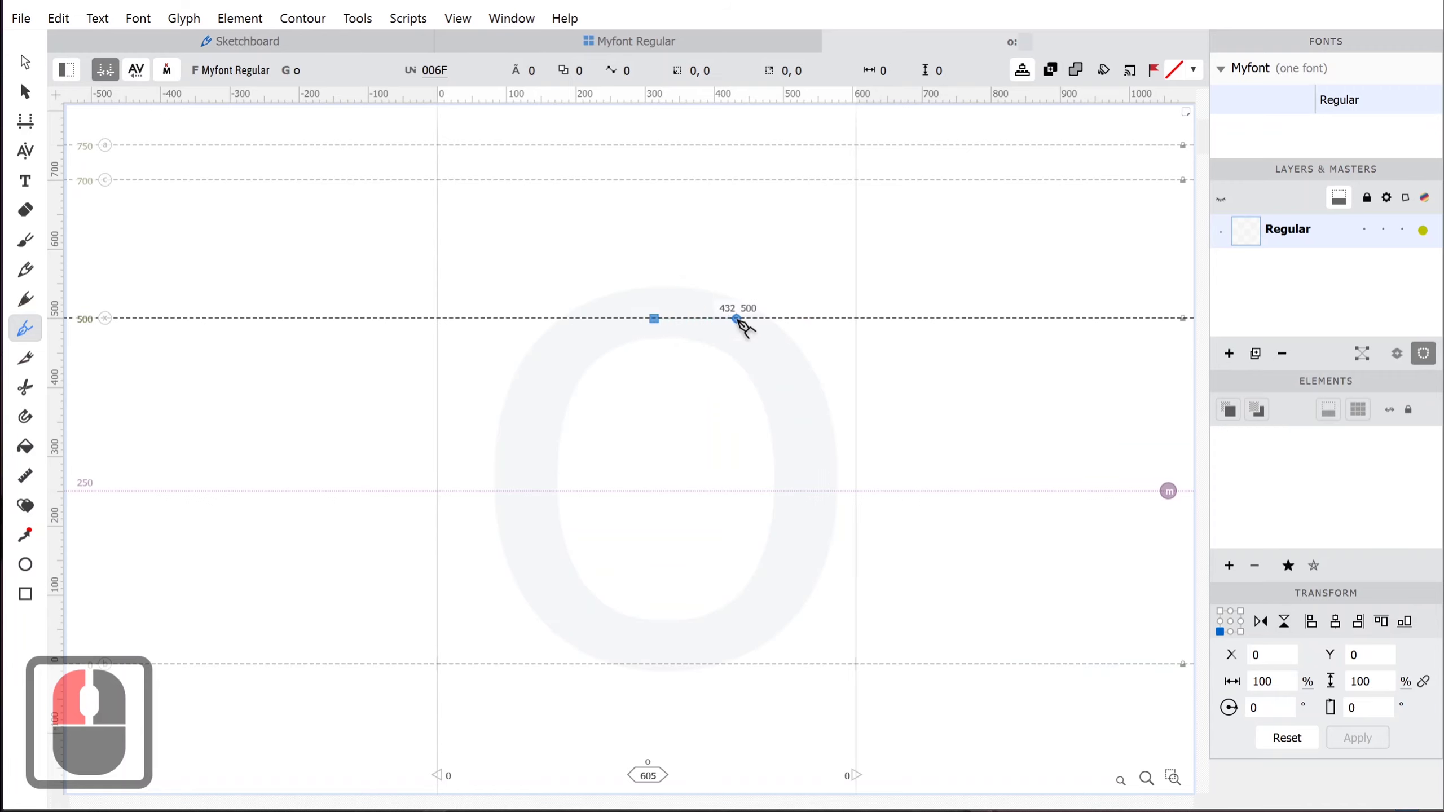
mouse_move(808, 473)
left_mouse_down()
mouse_move(793, 515)
mouse_move(808, 562)
left_mouse_up()
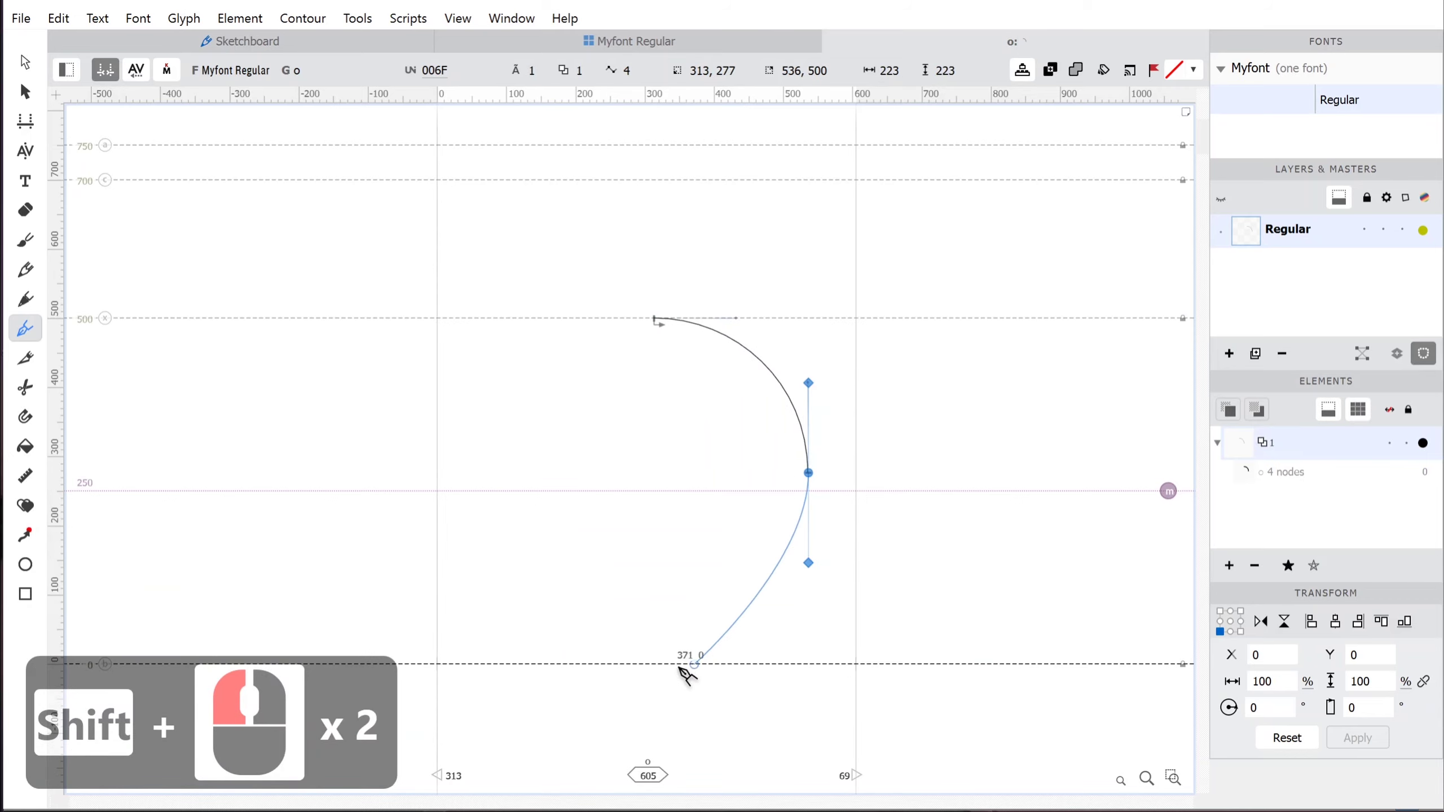
left_click_drag(646, 664, 554, 661)
left_click(525, 491, "shift")
left_click_drag(527, 492, 524, 418)
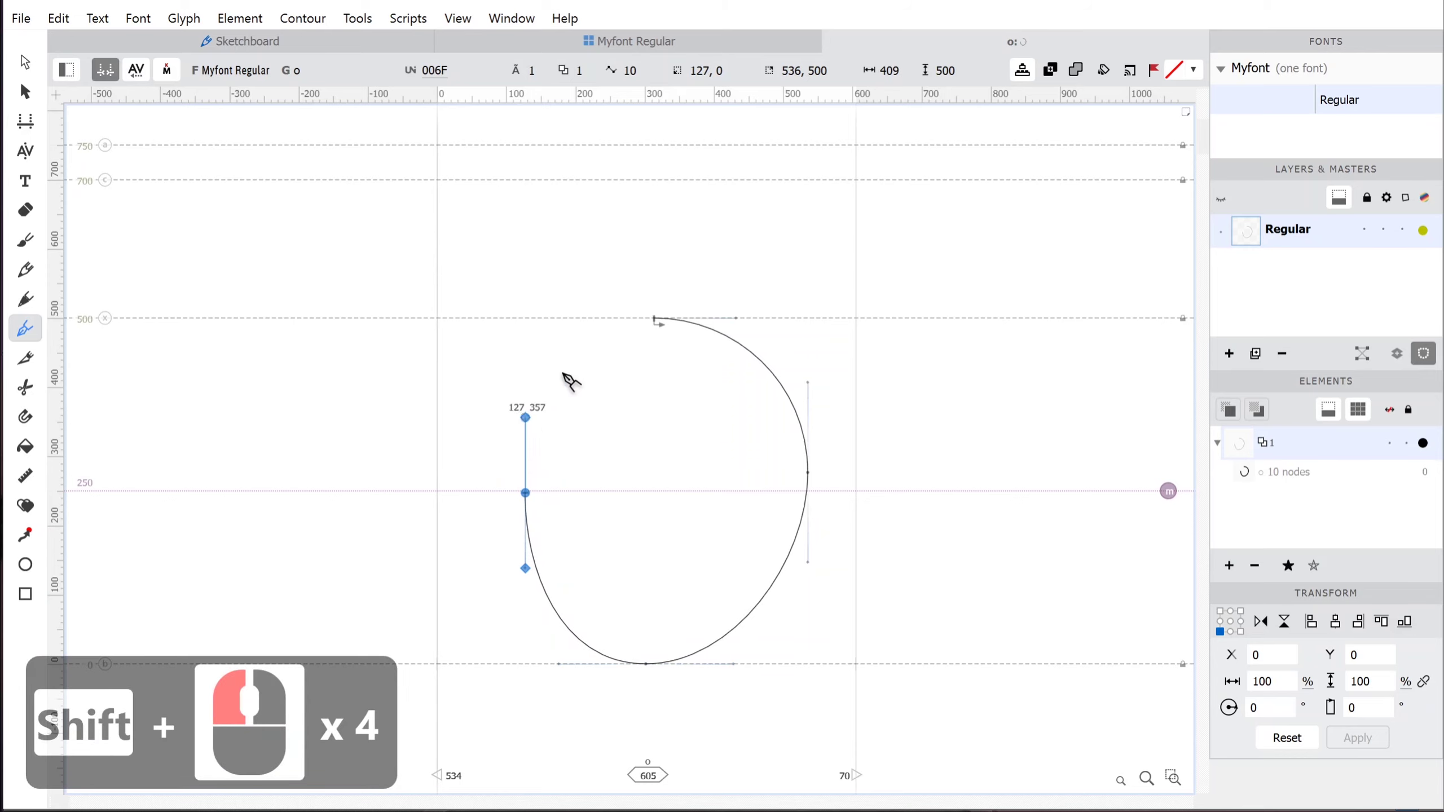
left_click_drag(654, 319, 736, 319)
Draw the o's closed inner contour with the Pen tool, redoing the closing segment with a curve into the start node.
left_click_drag(654, 391, 714, 390)
left_click_drag(736, 478, 736, 535)
left_click_drag(621, 591, 570, 592)
left_click_drag(562, 493, 563, 445)
left_click(654, 391, "shift")
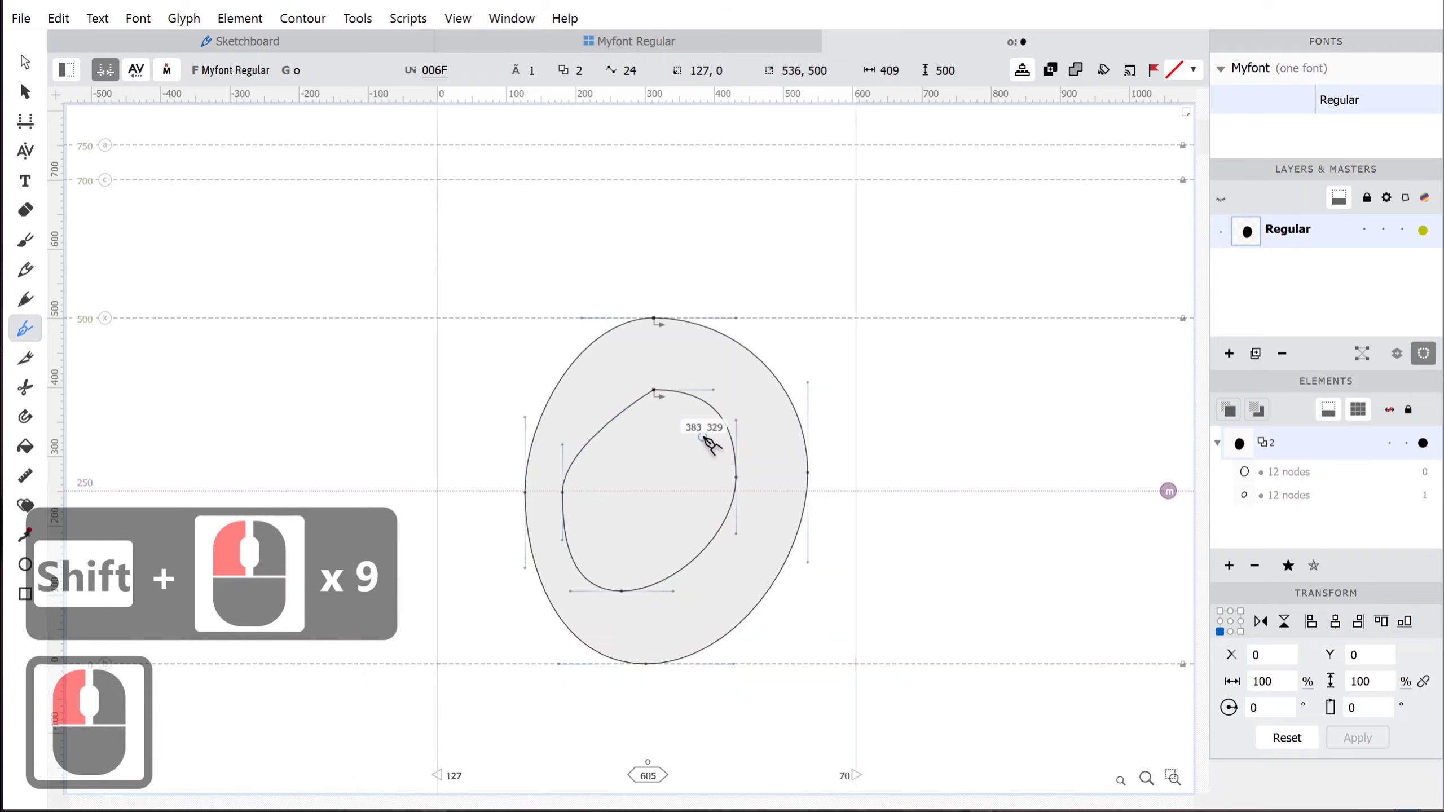
key("ctrl+z")
left_click(565, 450)
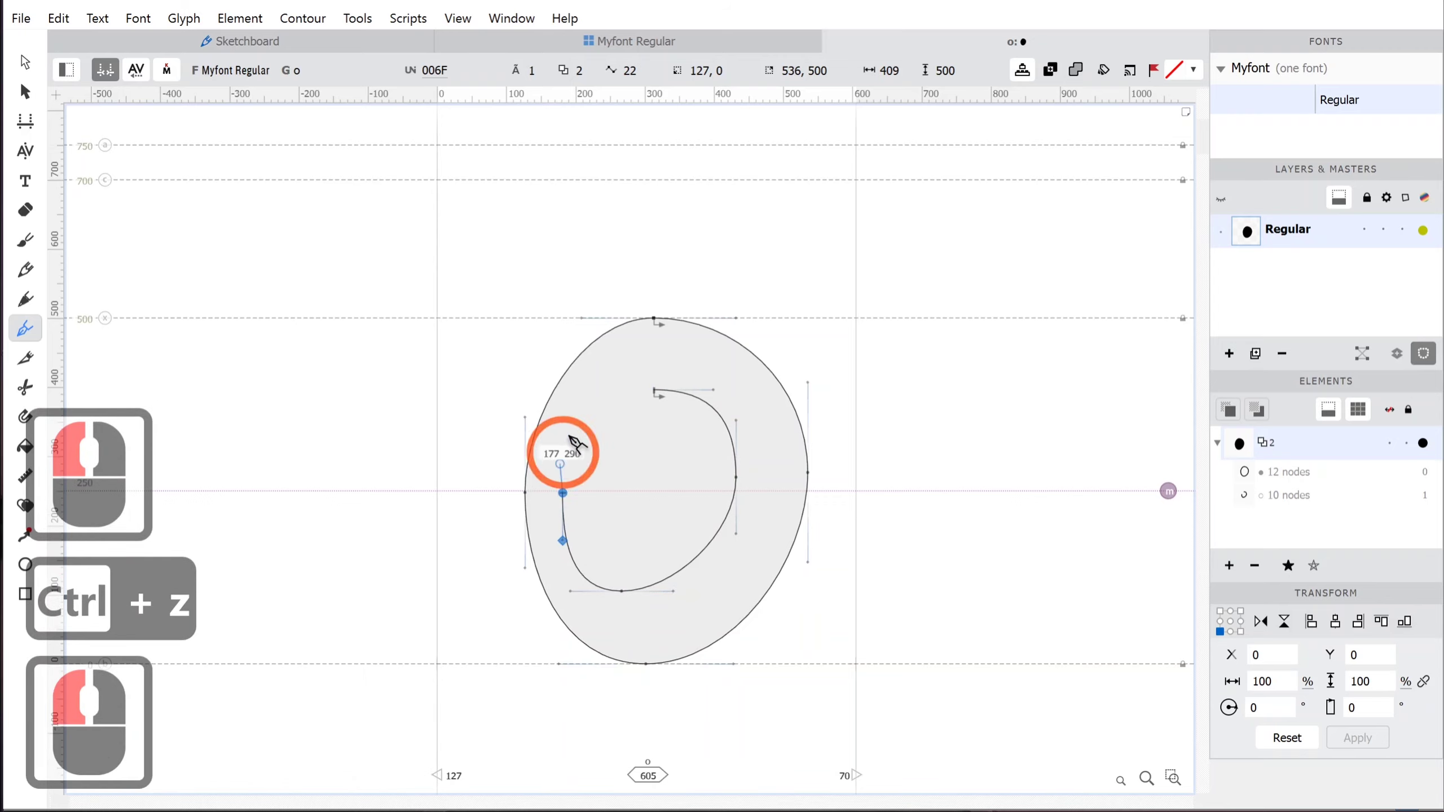
left_click_drag(654, 390, 714, 389)
Smooth the inner contour's left extreme node by bringing its two handles into vertical alignment.
left_click(25, 62)
left_click(633, 510)
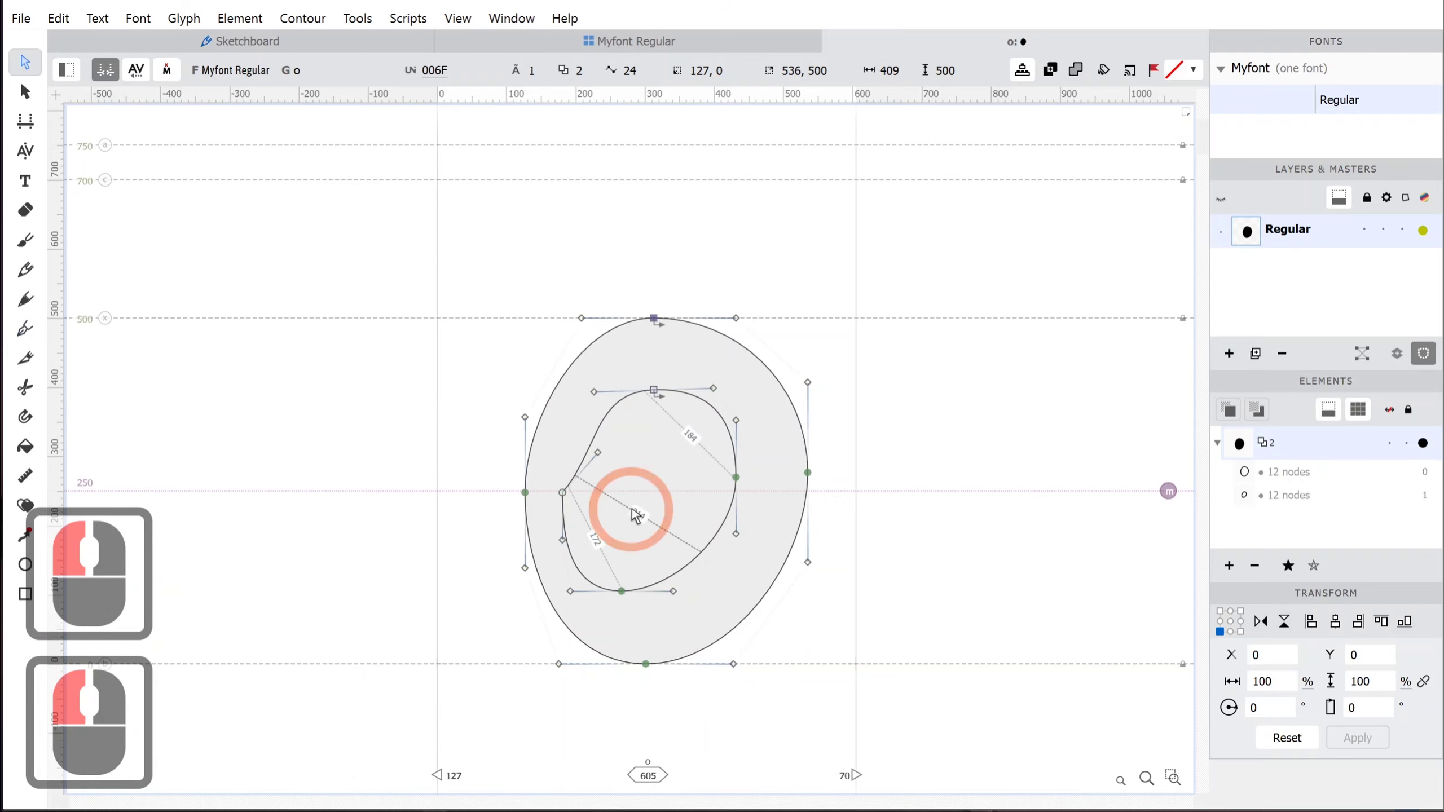
left_click(563, 539)
key("Down")
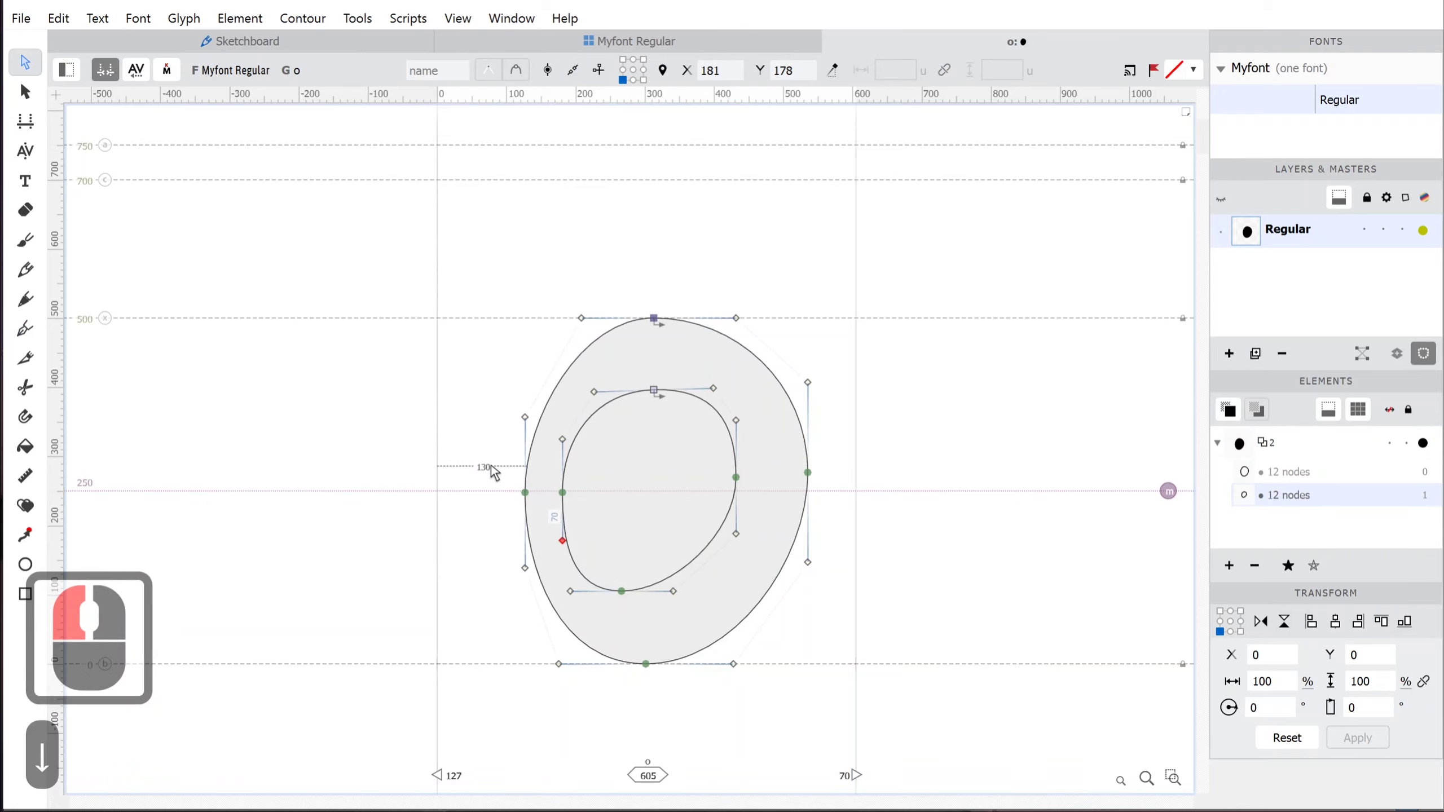
Change the connection type of the outer contour's right extreme node, tilt its handles, and realign them vertically.
mouse_move(808, 381)
left_mouse_down()
mouse_move(827, 394)
mouse_move(739, 390)
mouse_move(809, 376)
left_mouse_up()
double_click(817, 473)
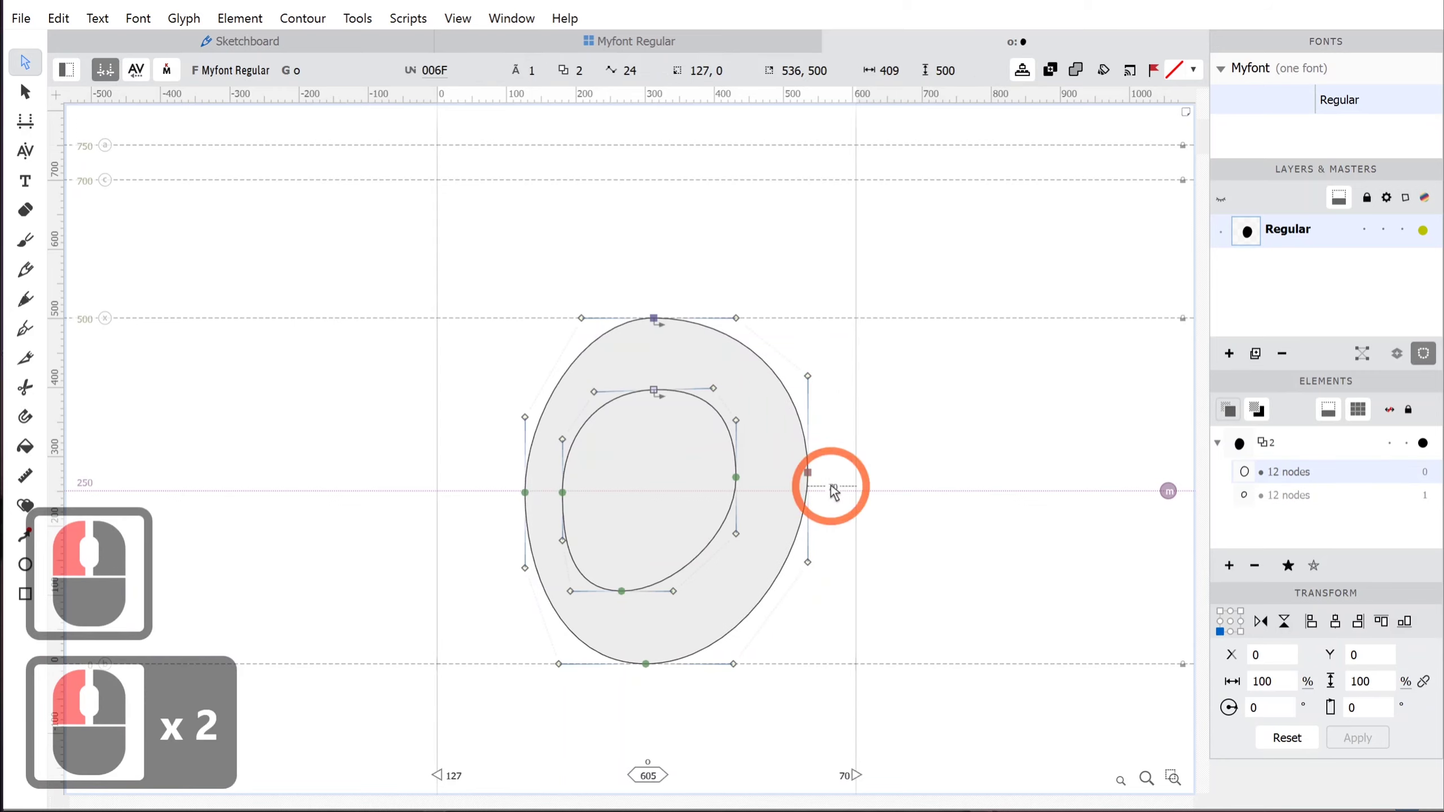
mouse_move(807, 379)
left_mouse_down()
mouse_move(747, 403)
mouse_move(876, 387)
mouse_move(774, 401)
mouse_move(785, 389)
left_mouse_up()
left_click(807, 563)
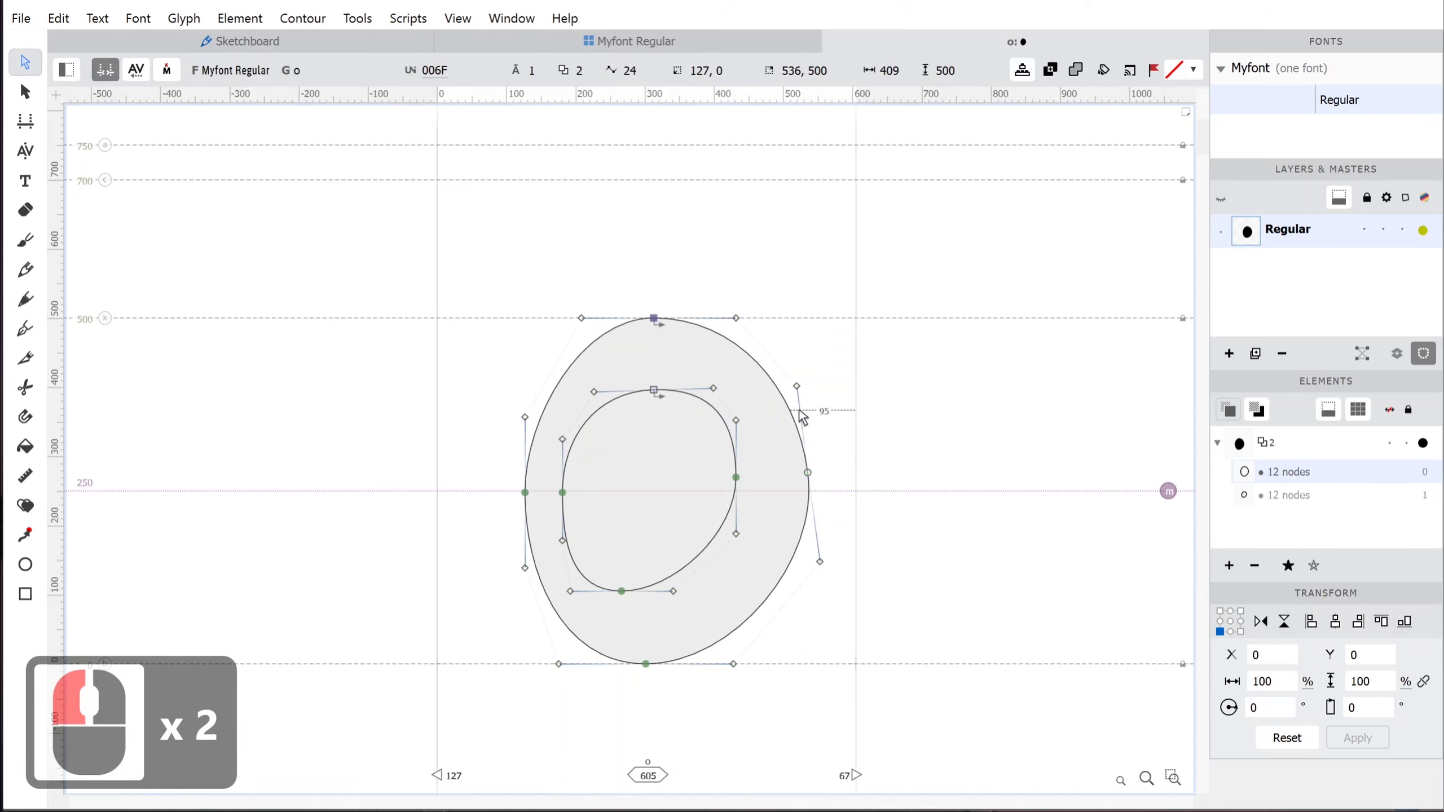
left_click_drag(799, 388, 814, 393)
double_click(815, 392)
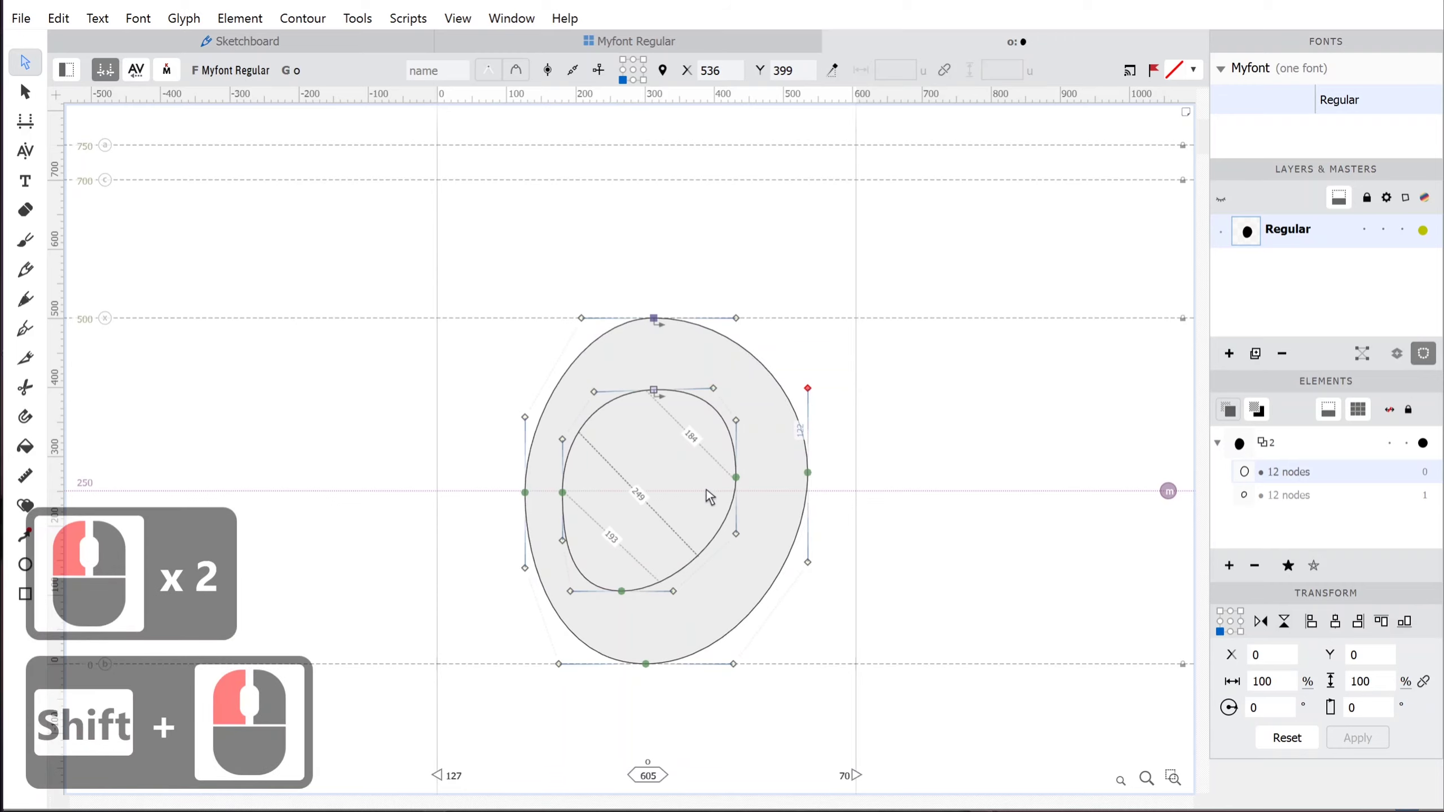
Reverse the direction of the whole inner contour to cut out the o's counter.
double_click(595, 413)
right_click(606, 414)
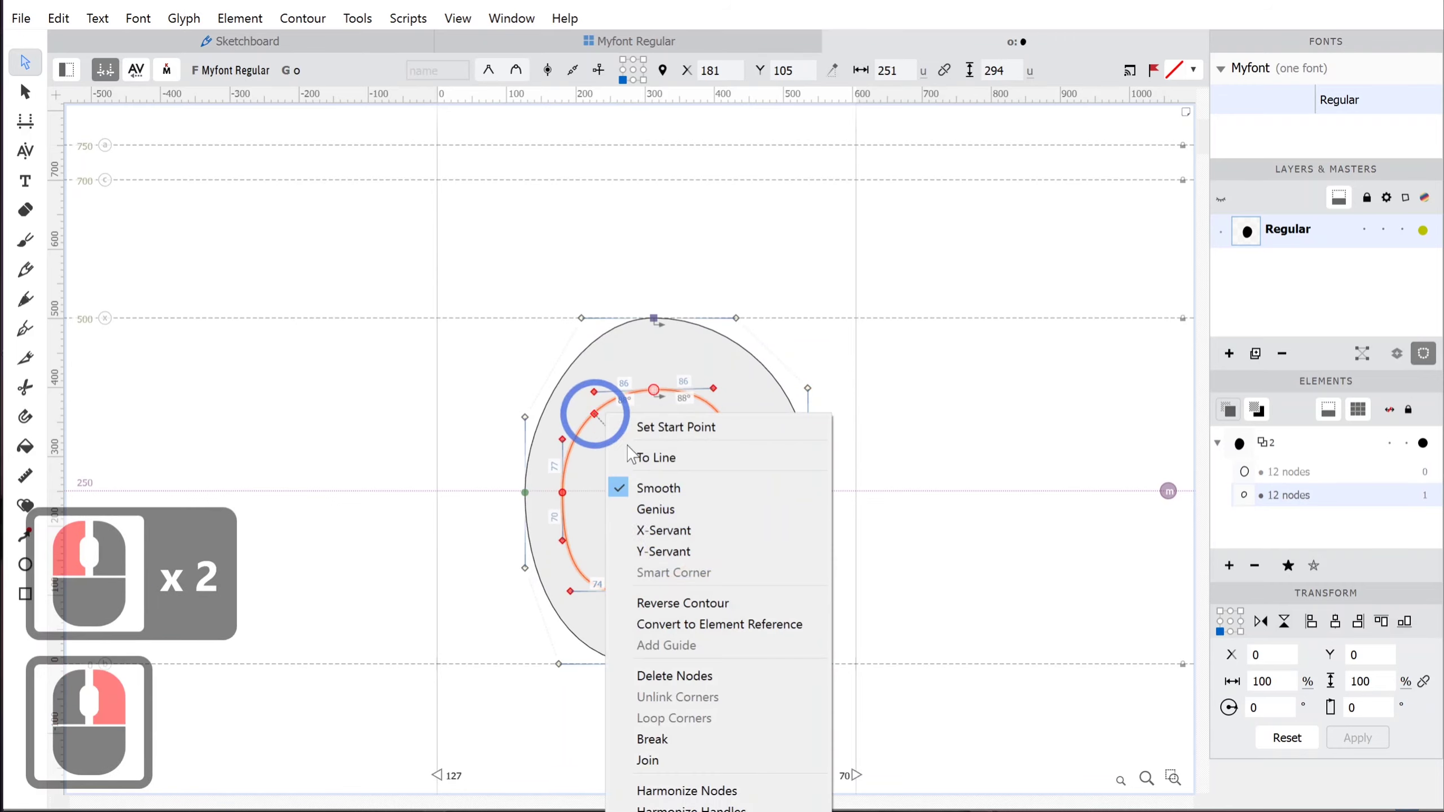
left_click(682, 603)
left_click(641, 471)
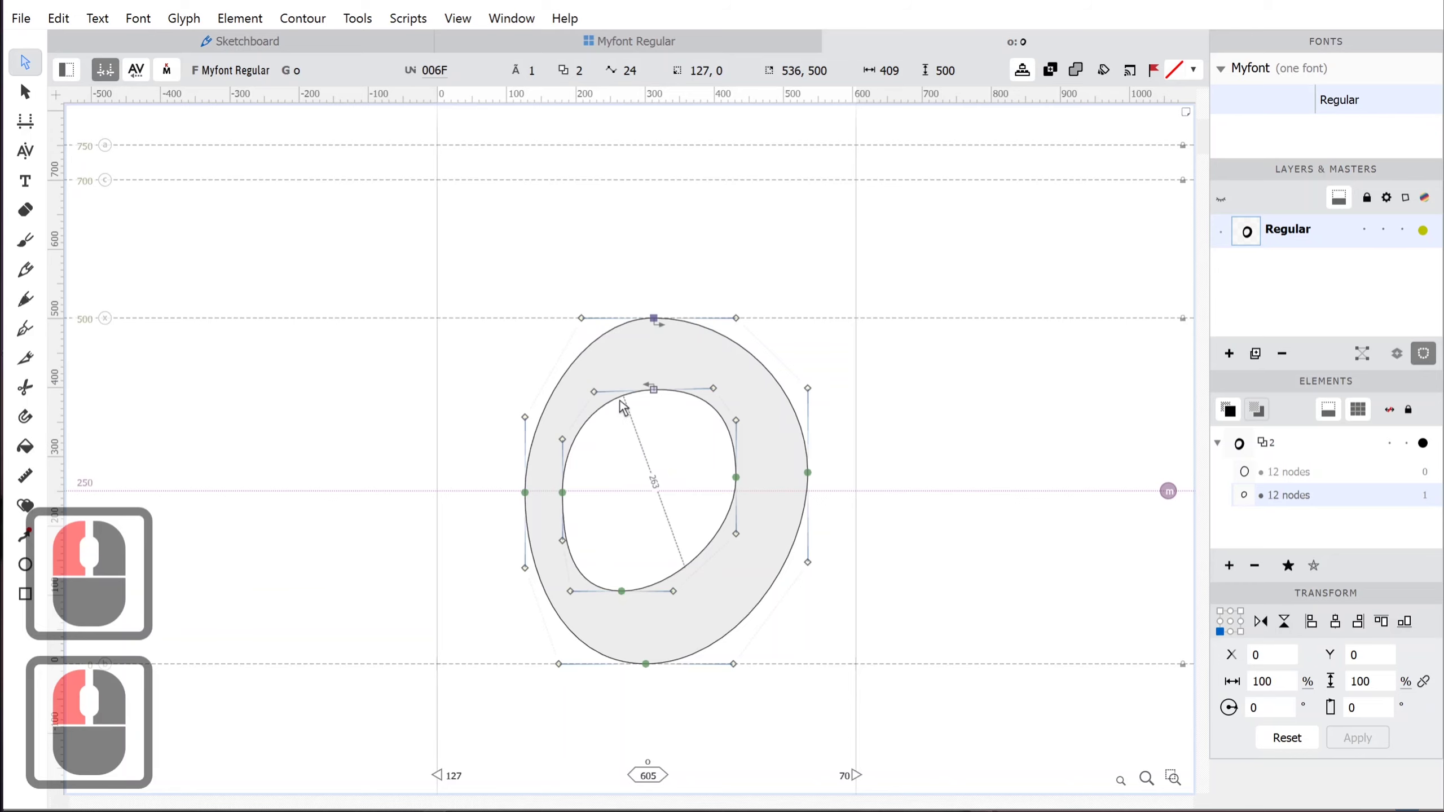
Reposition the side nodes of both contours and the inner bottom node to even out the o's shape around the 250 line.
left_click_drag(526, 493, 575, 494)
left_click_drag(624, 593, 649, 590)
left_click_drag(711, 465, 827, 499)
left_click_drag(810, 476, 809, 497)
double_click(809, 493)
left_click(591, 519)
left_click(499, 492)
Center-align the top and bottom nodes of both contours on one vertical axis.
left_click_drag(628, 282, 667, 687)
left_click(1333, 625)
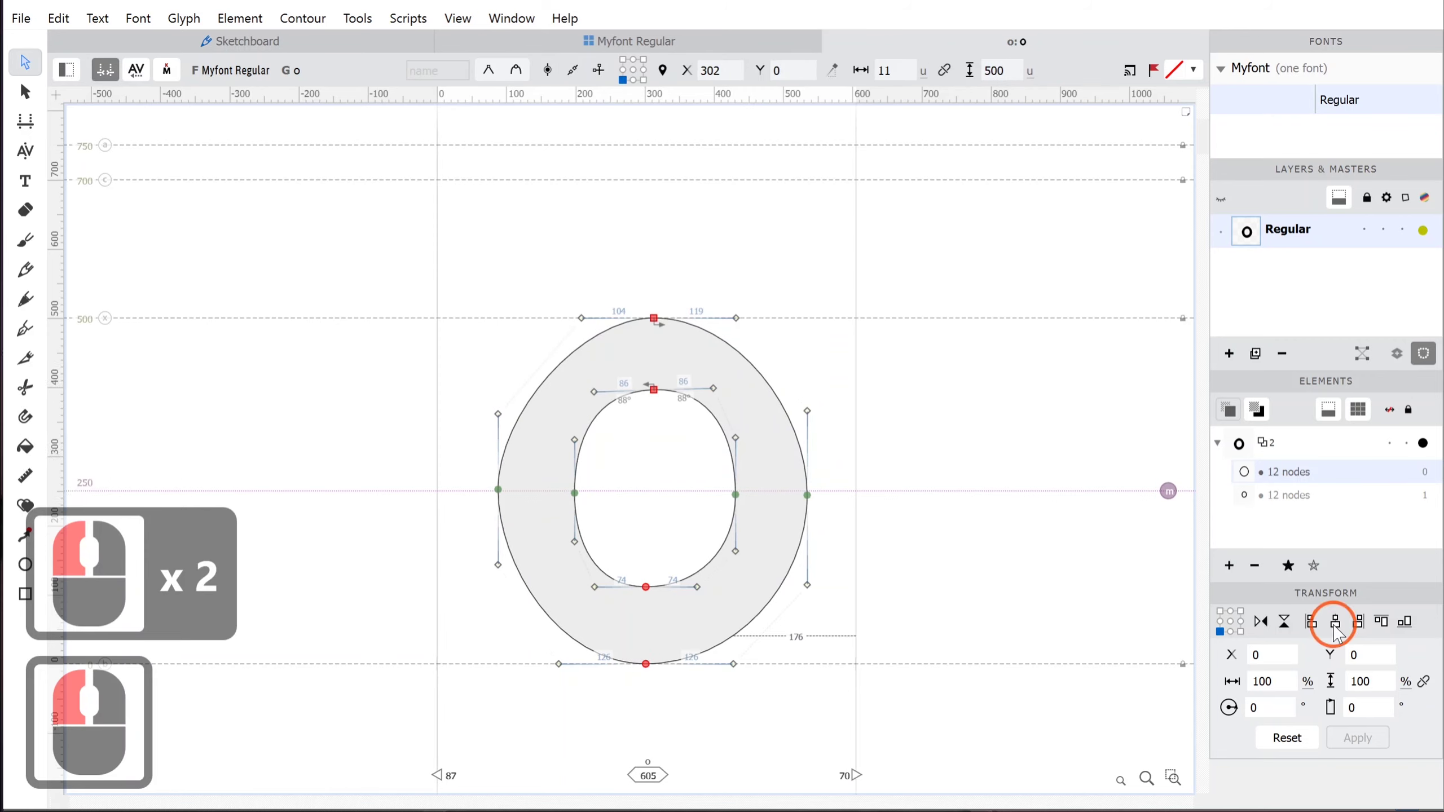
left_click(619, 471)
Lengthen the outer contour's upper-left handle and the top node's right-hand handle, undoing the extension of the lower-right handle.
left_click_drag(498, 414, 500, 362)
left_click_drag(733, 318, 765, 319)
left_click_drag(807, 585, 809, 610)
key("ctrl+z")
left_click(800, 367)
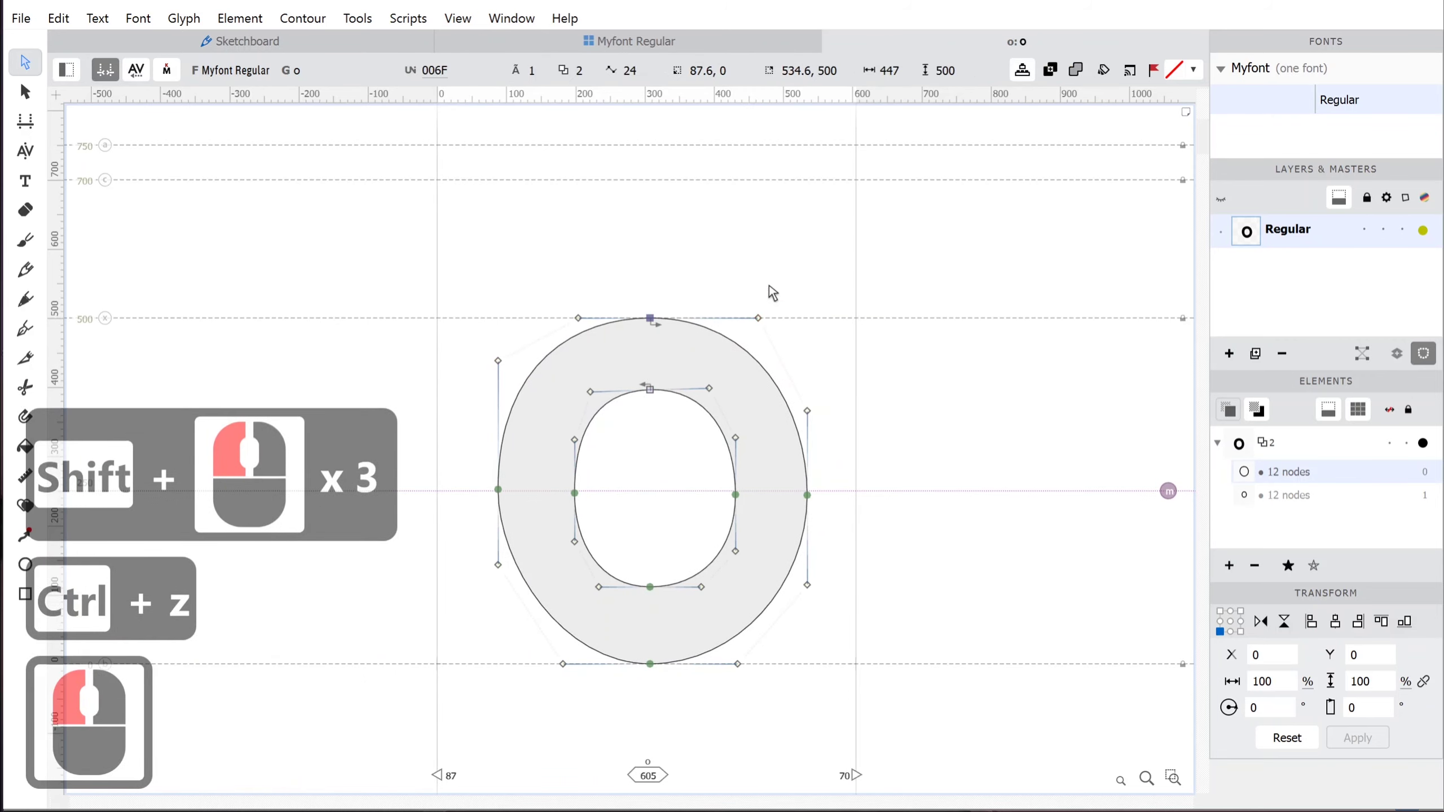
Try to move the two handles of the outer contour's upper-right curve together.
left_click(757, 318)
left_click(808, 412, "shift")
mouse_move(764, 313)
left_mouse_down()
mouse_move(780, 274)
mouse_move(741, 338)
mouse_move(780, 311)
left_mouse_up()
key("ctrl+z")
left_click(840, 412)
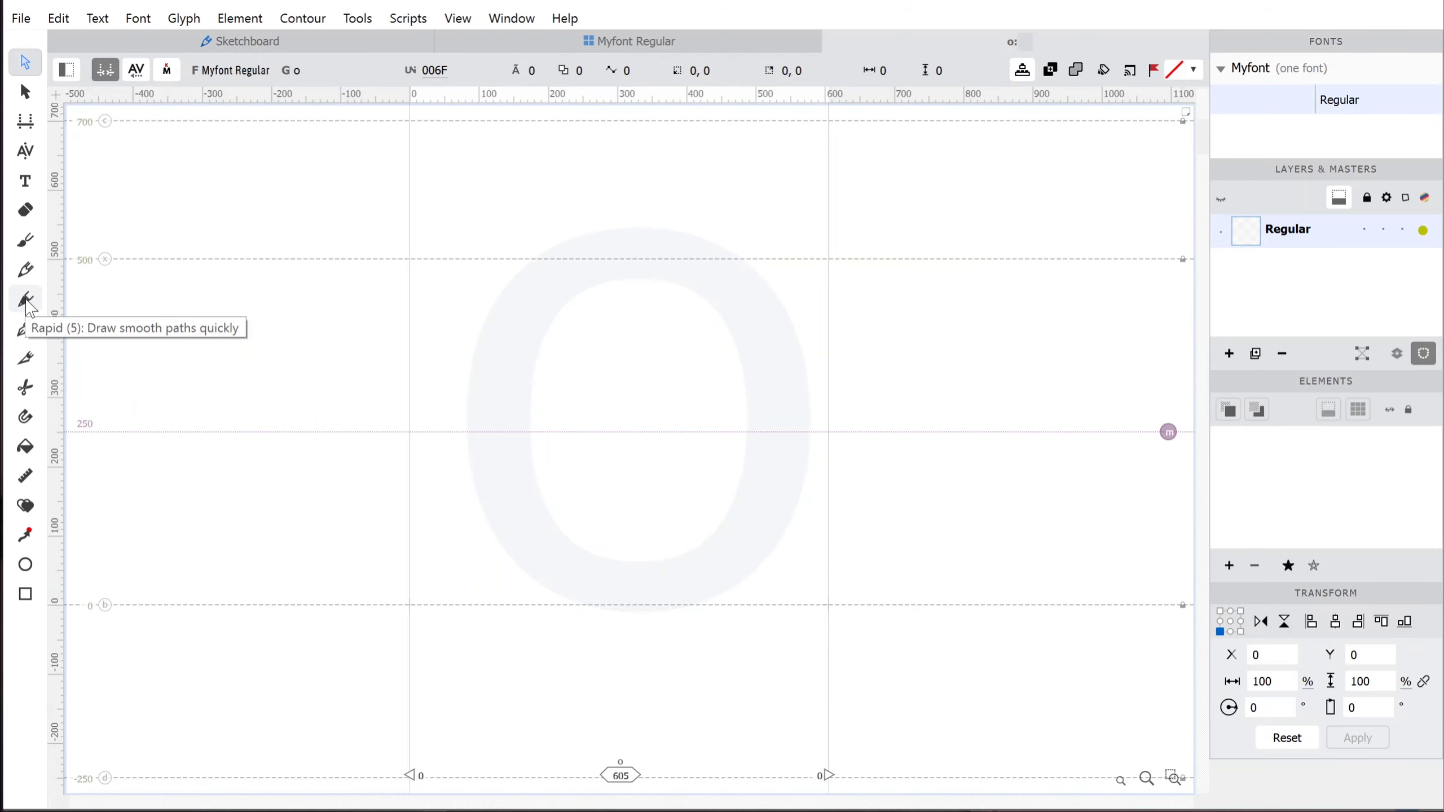
Draw a closed four-node diamond with the Rapid tool, about 467 units wide and 500 high from the baseline.
left_click(25, 298)
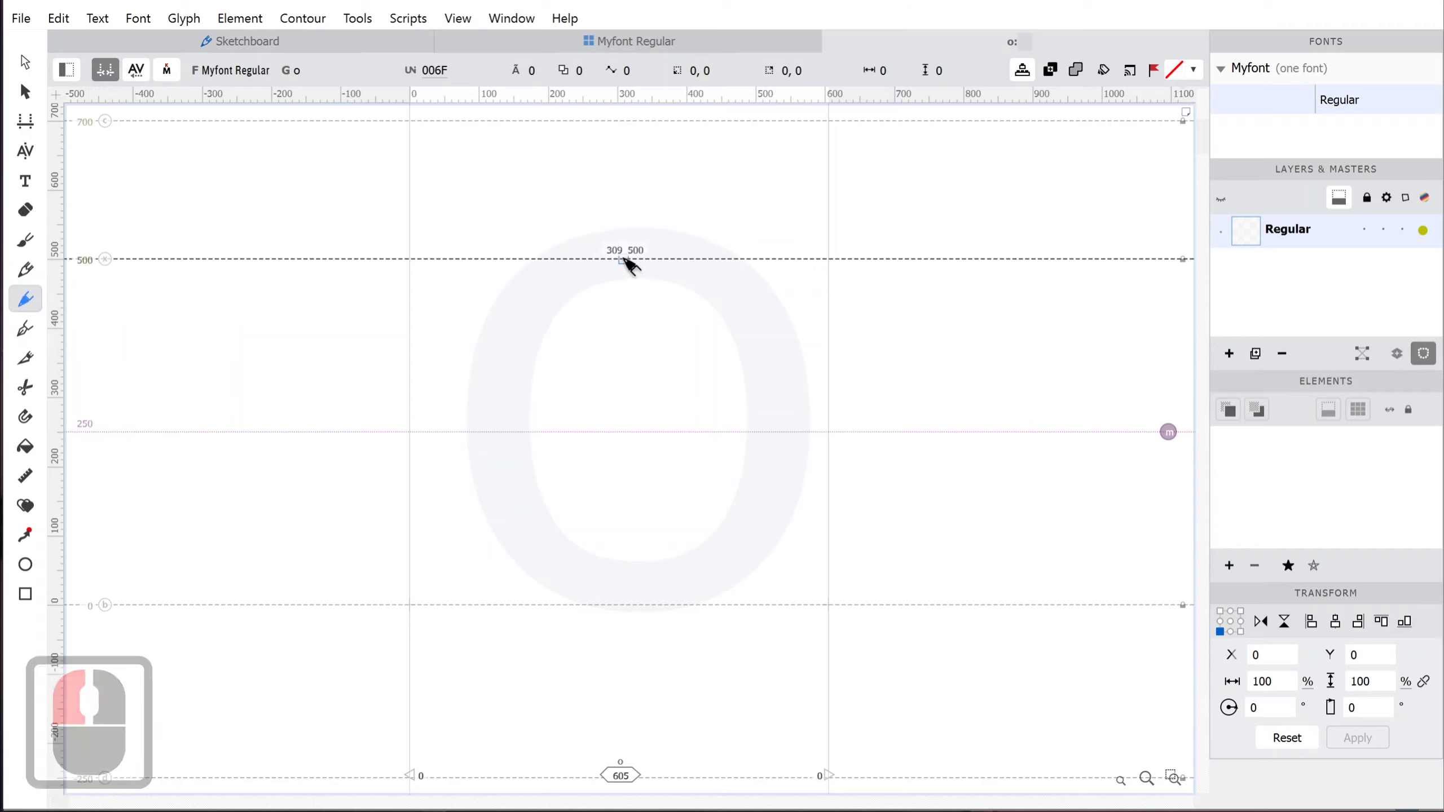
left_click_drag(623, 260, 453, 437)
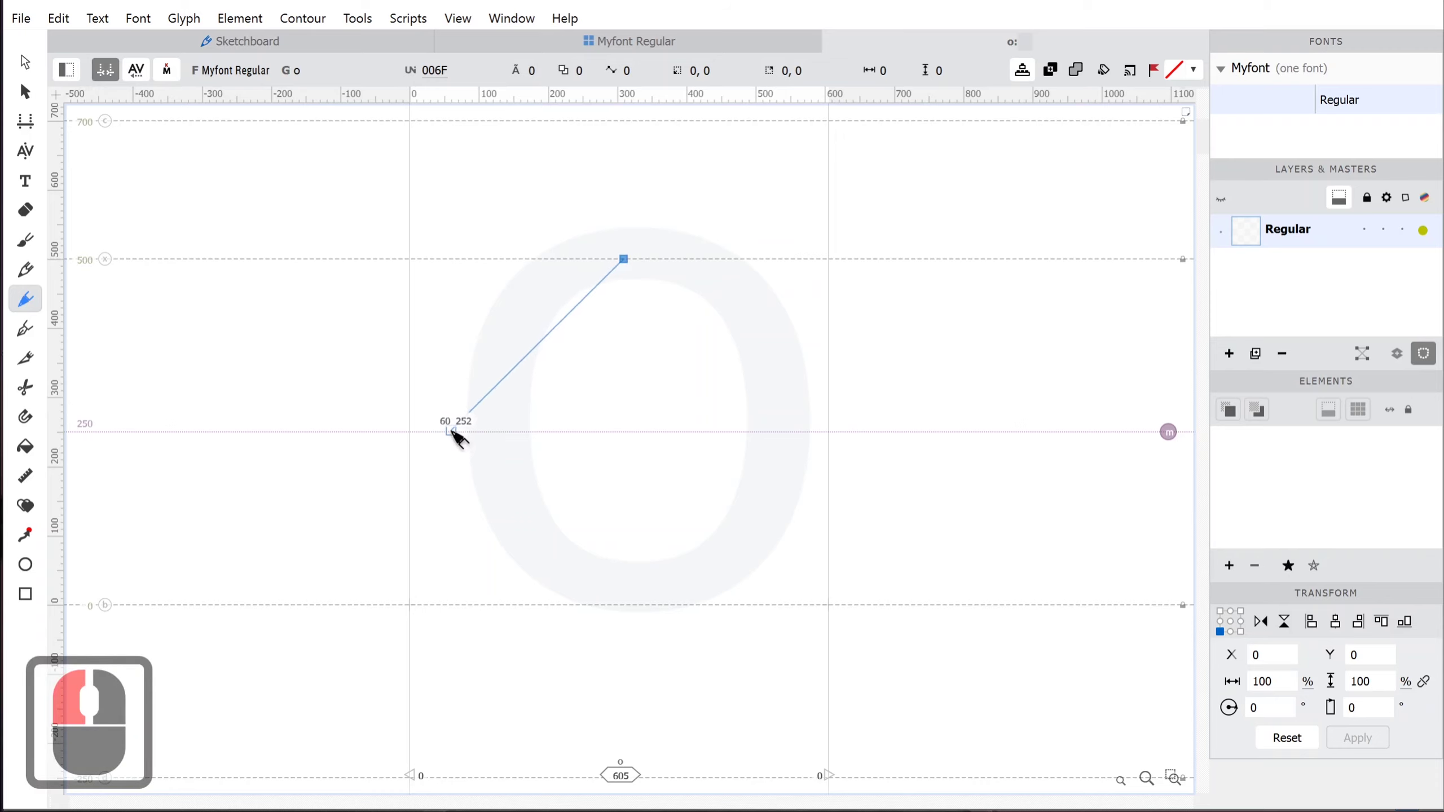
left_click(451, 431)
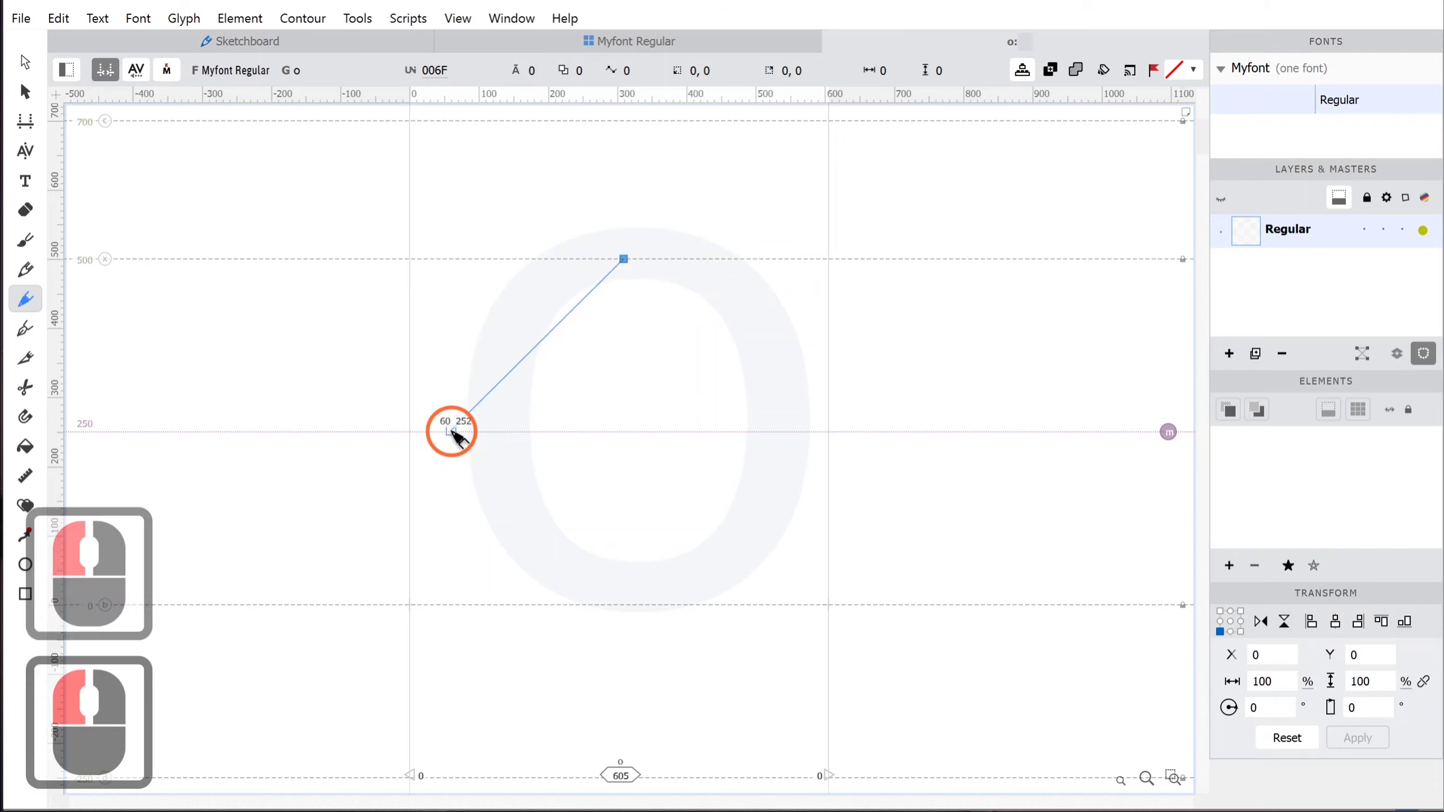
left_click_drag(613, 606, 774, 430)
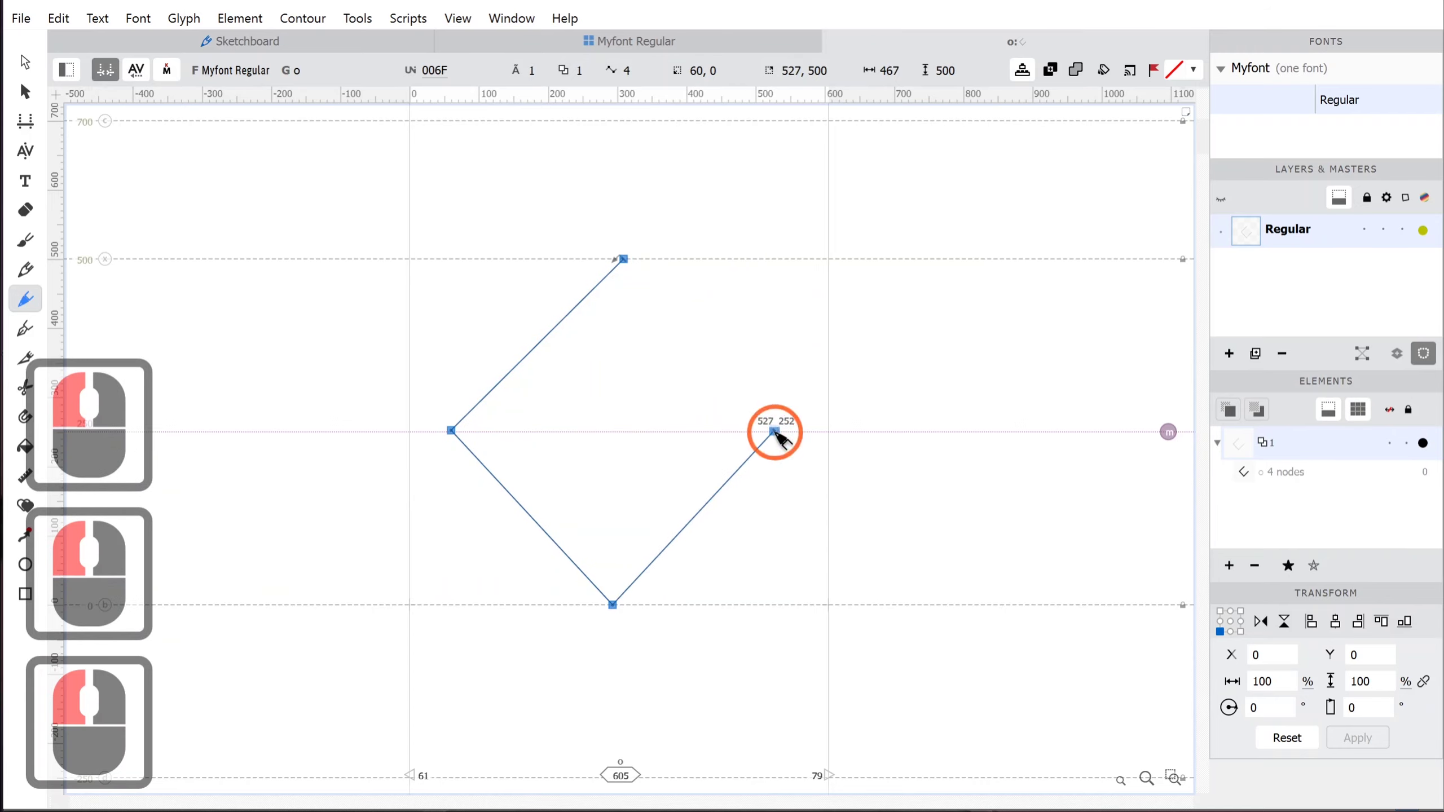
left_click(624, 259)
left_click(624, 260)
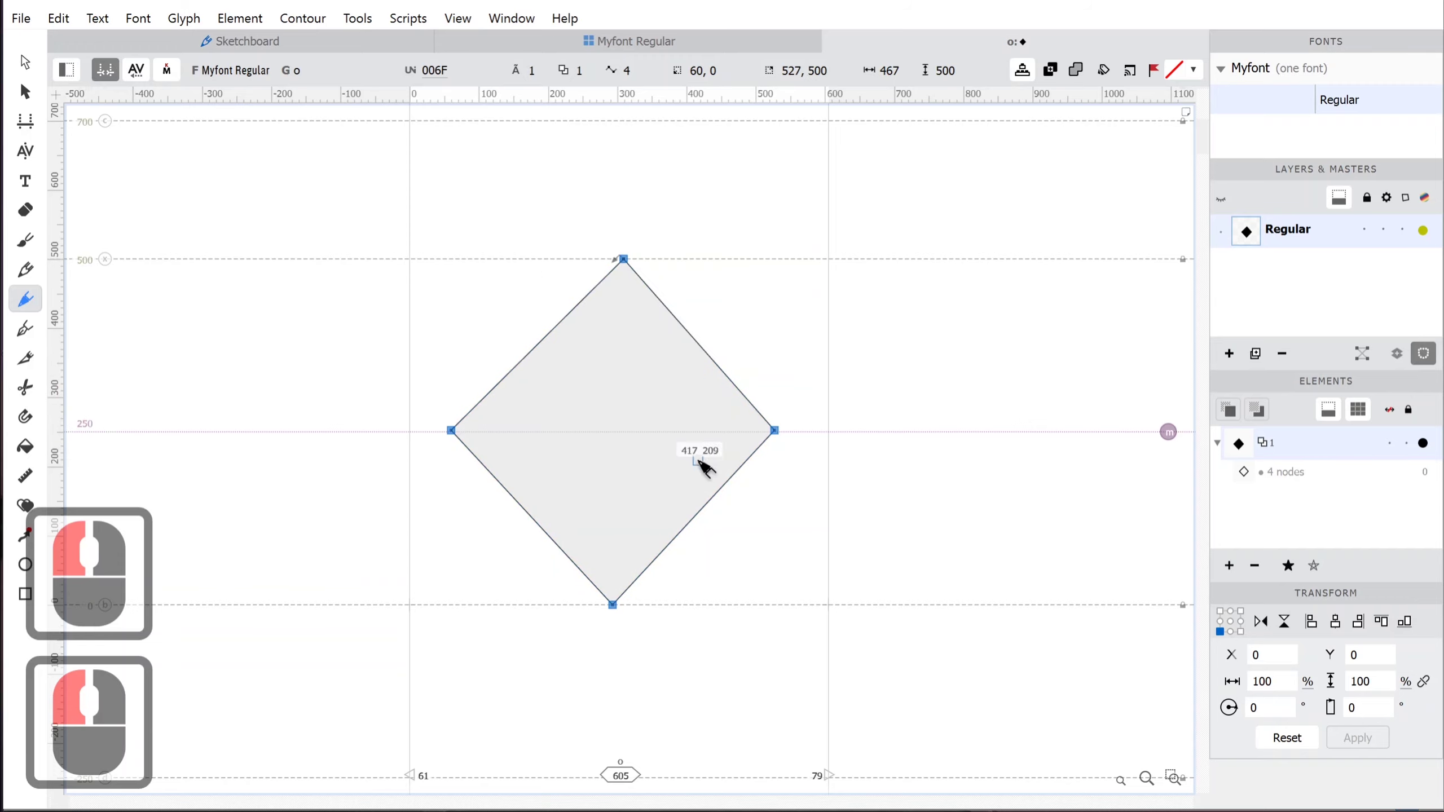
Convert the diamond's four corner nodes to smooth nodes to form the o's rounded outer contour.
double_click(775, 431)
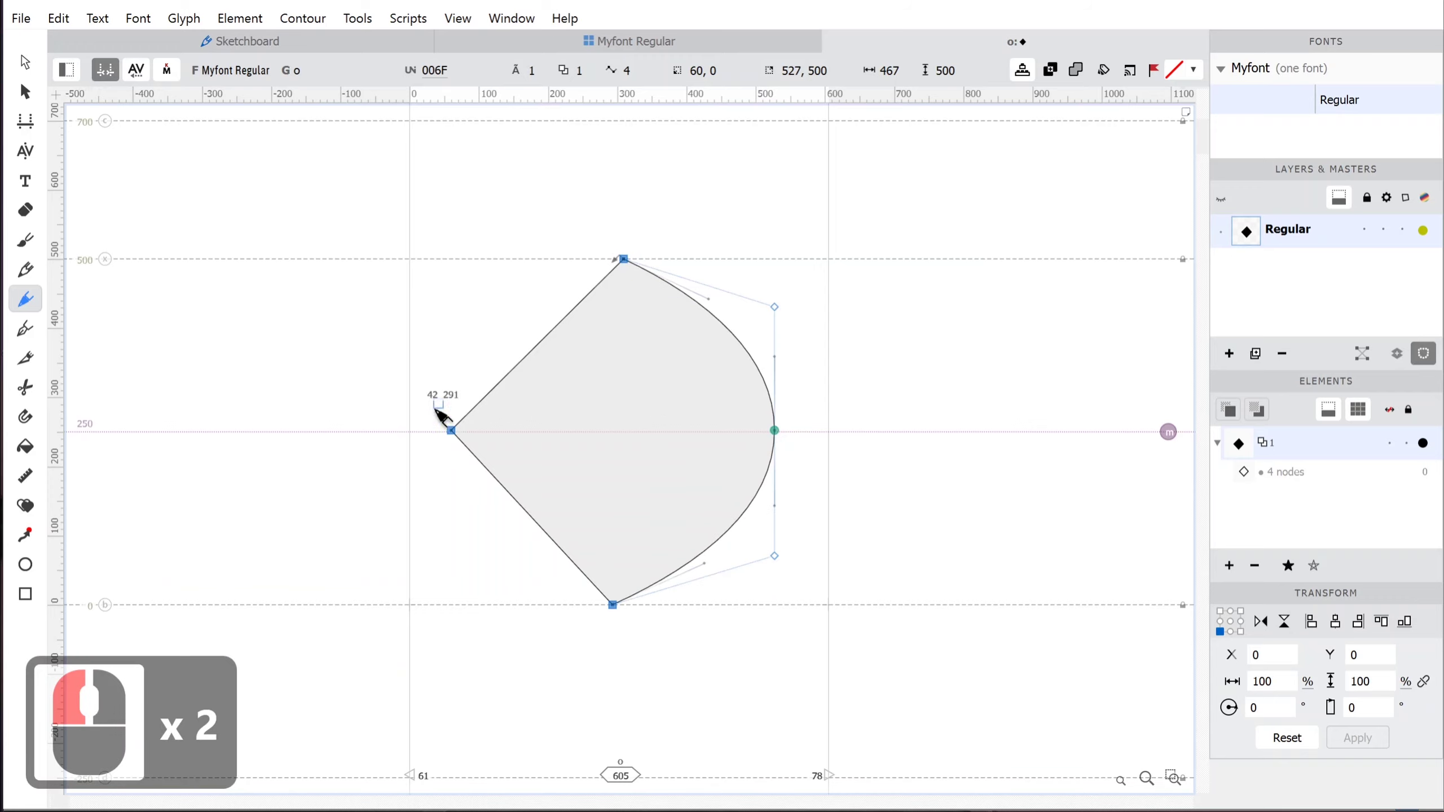
double_click(451, 431)
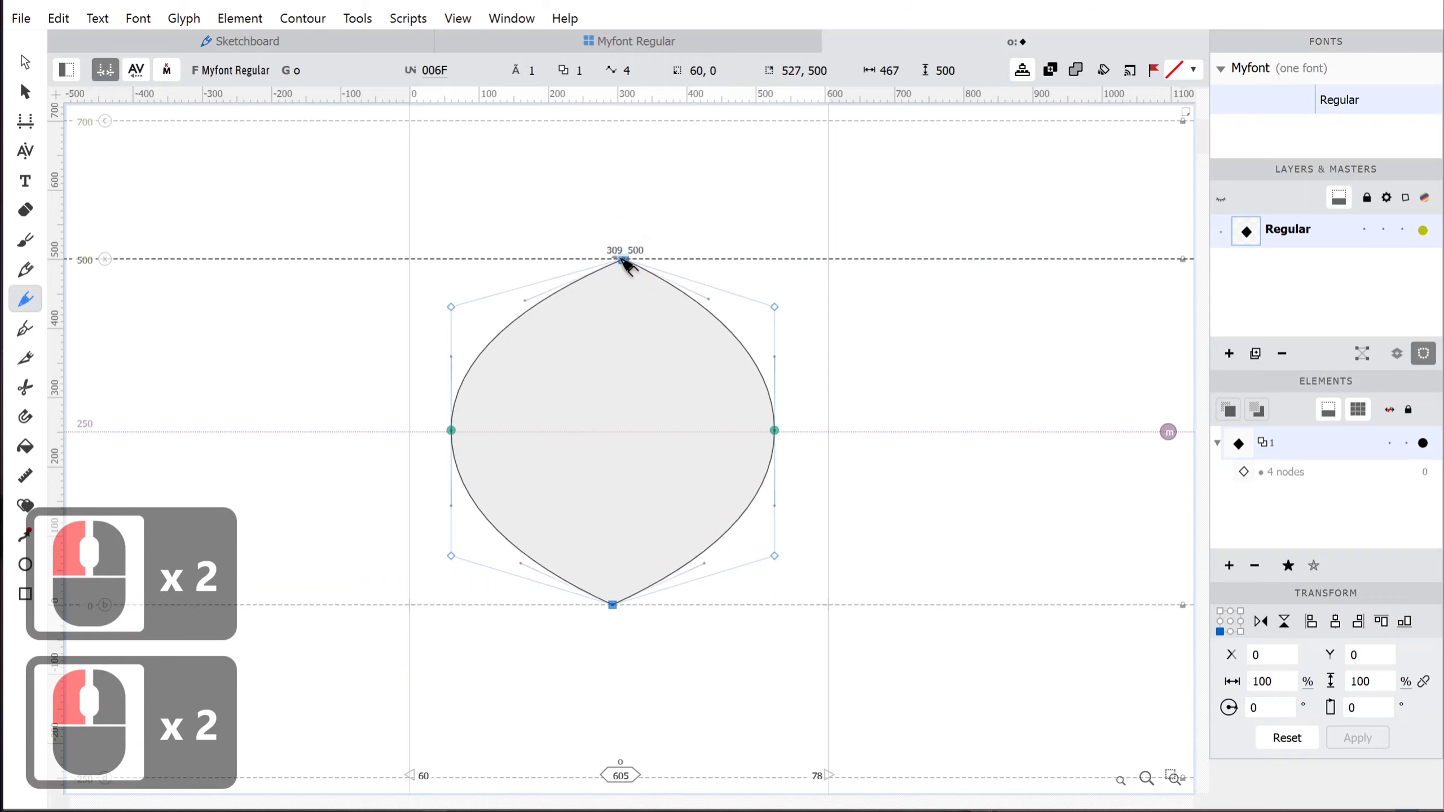
double_click(625, 260)
double_click(612, 604)
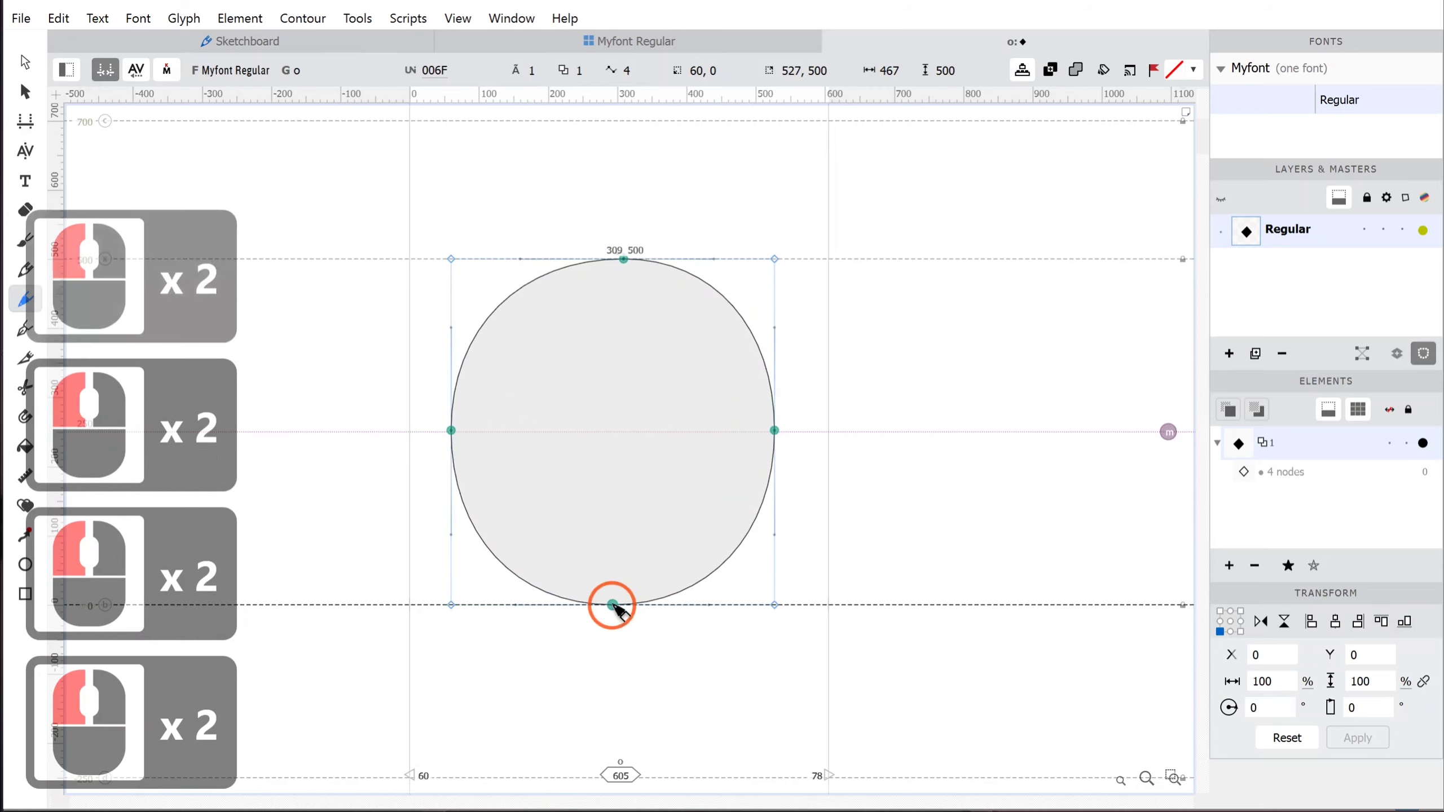
Draw a closed four-node diamond inside the outer contour with the Rapid tool, its left node at about 141, 250.
left_click(617, 328)
left_click(701, 433)
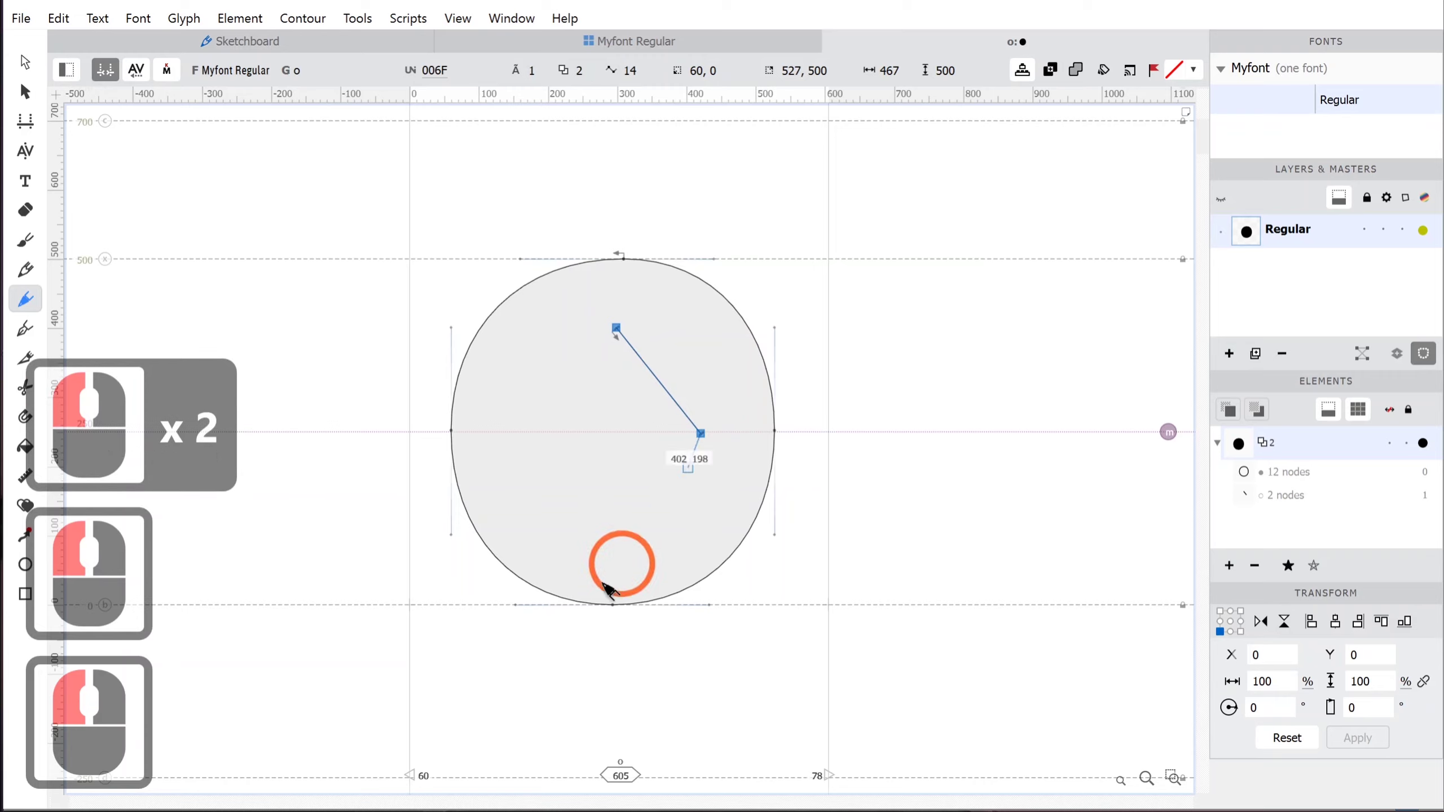
left_click(510, 431)
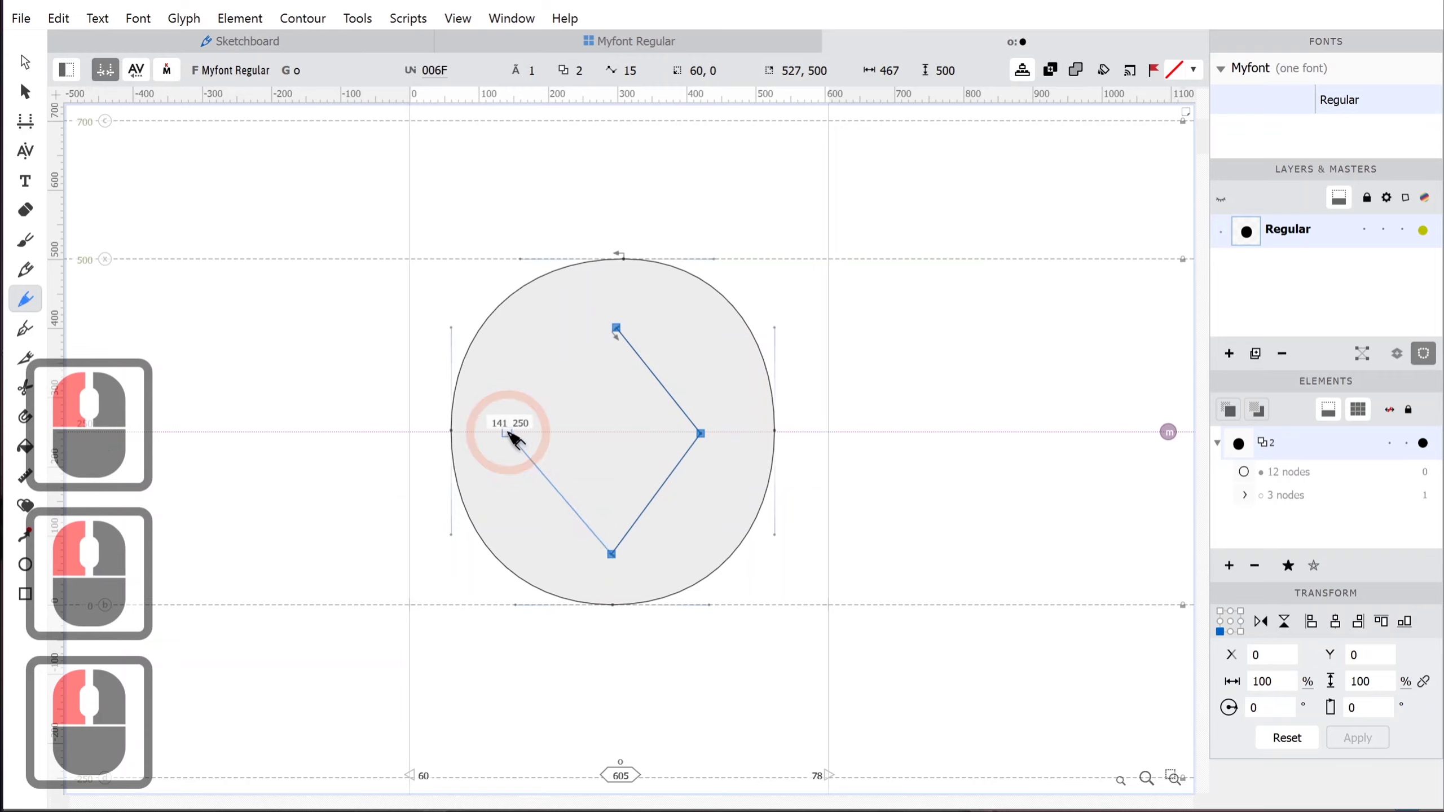
left_click(507, 432)
left_click(616, 327)
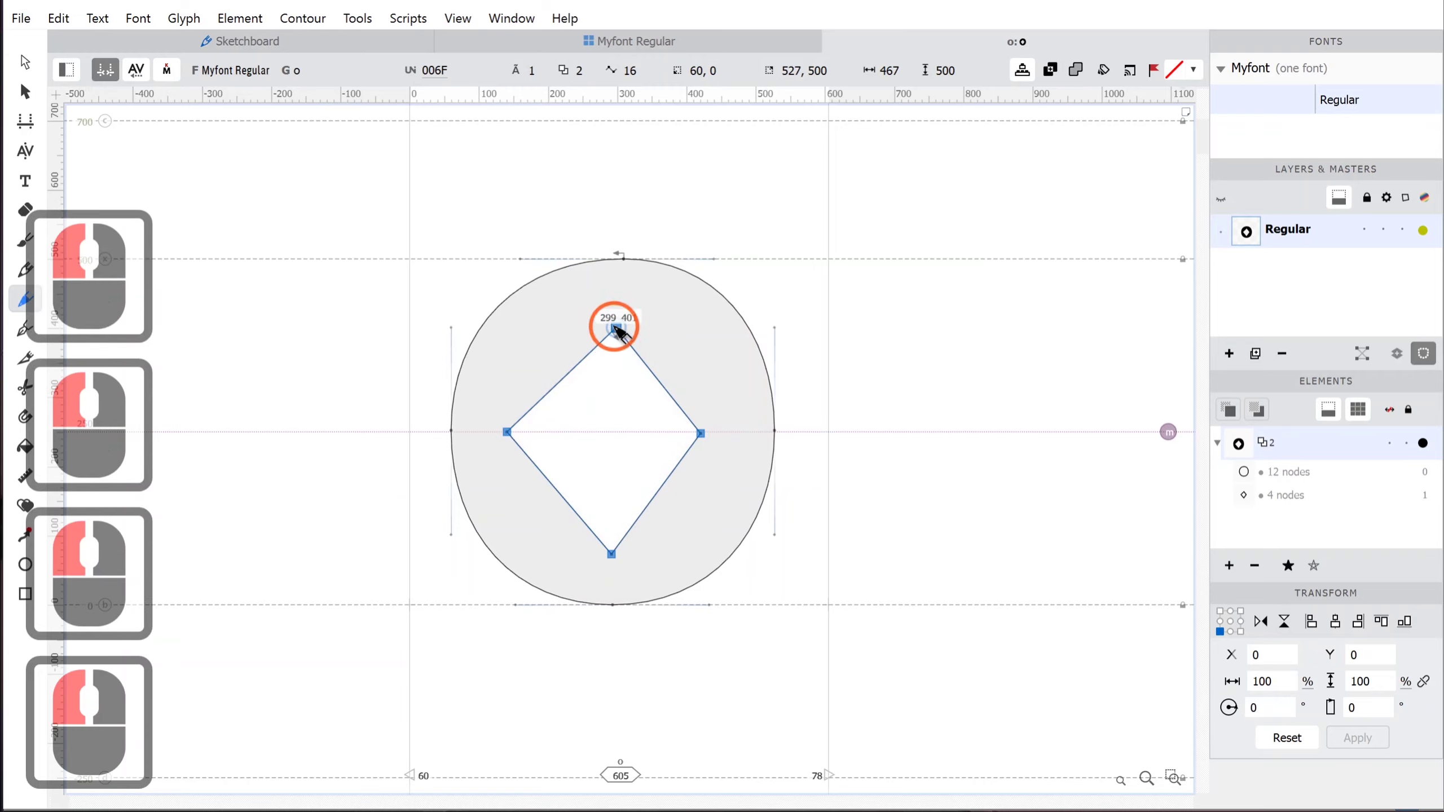
Convert the inner diamond's four corner nodes to smooth nodes to form the o's rounded counter.
double_click(701, 433)
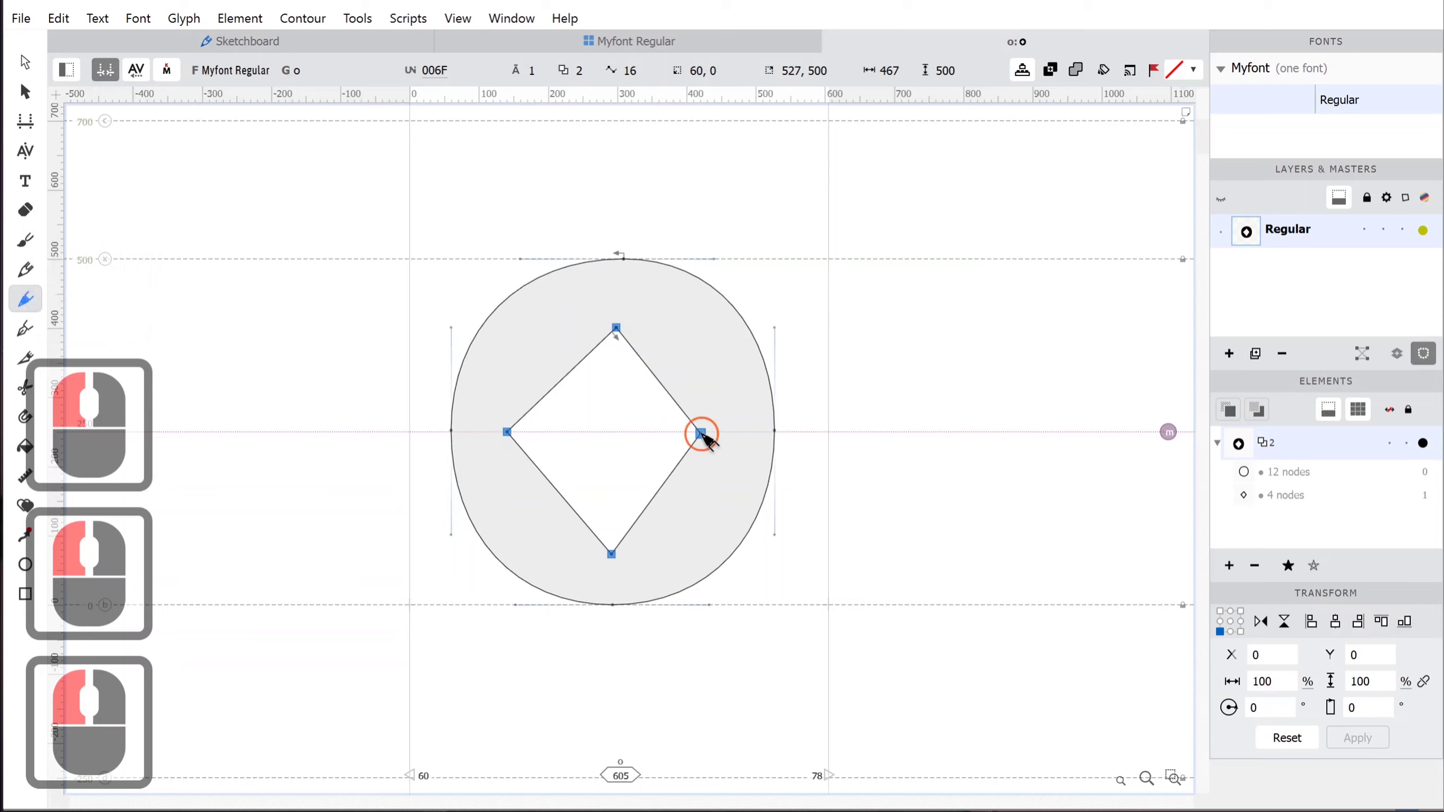
double_click(507, 432)
double_click(617, 329)
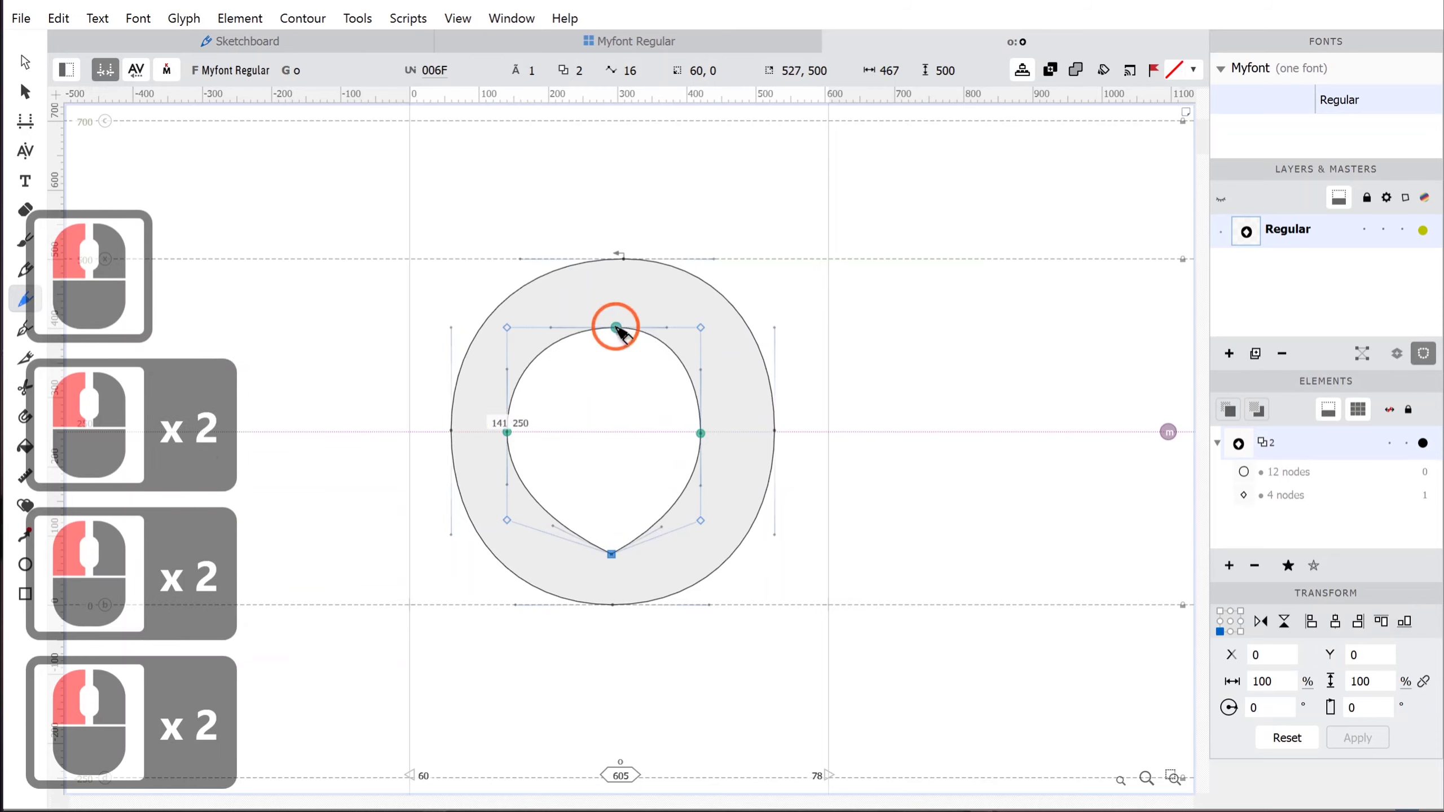
double_click(611, 555)
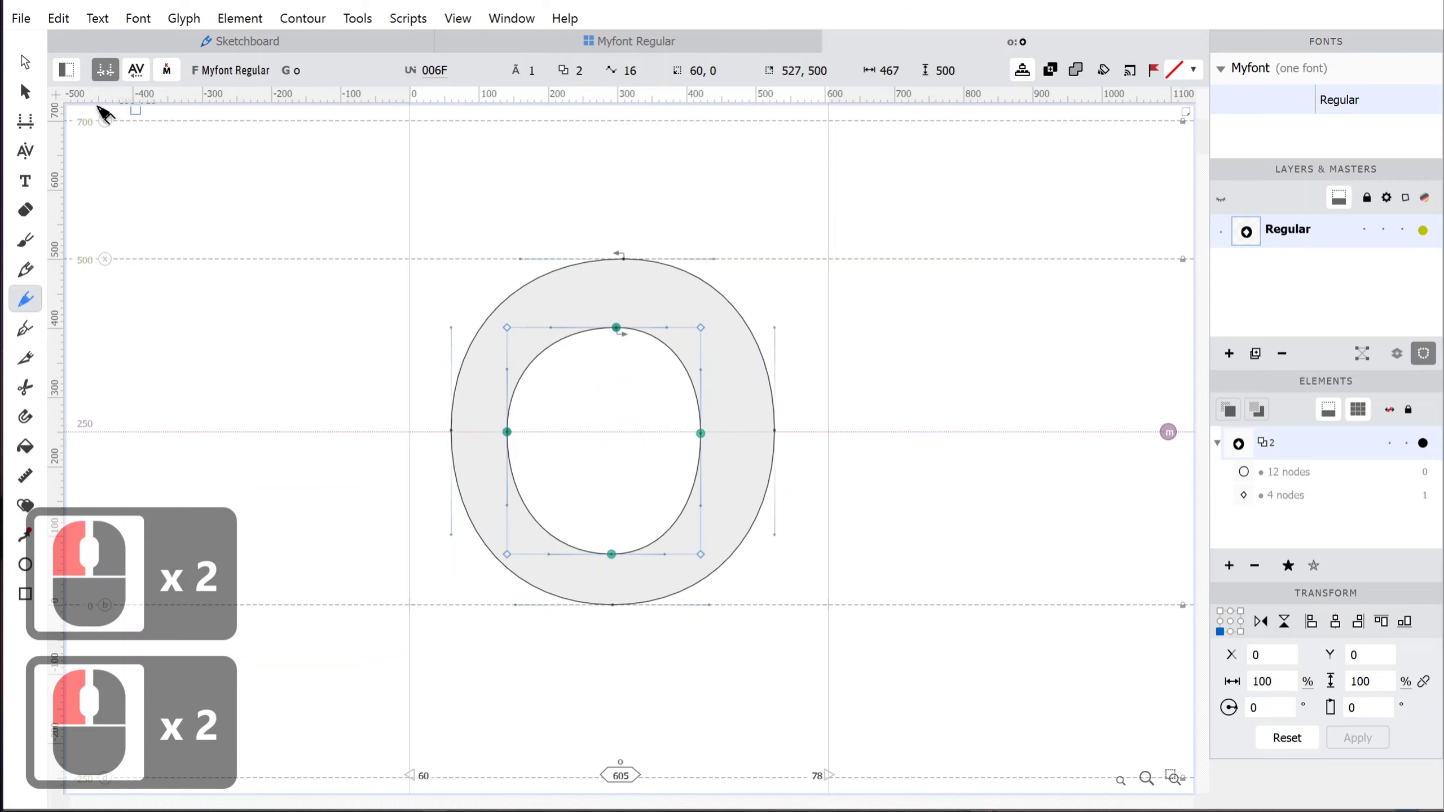
Measure the stroke thickness of the o between its outer and inner contours with quick measurement.
left_click(25, 61)
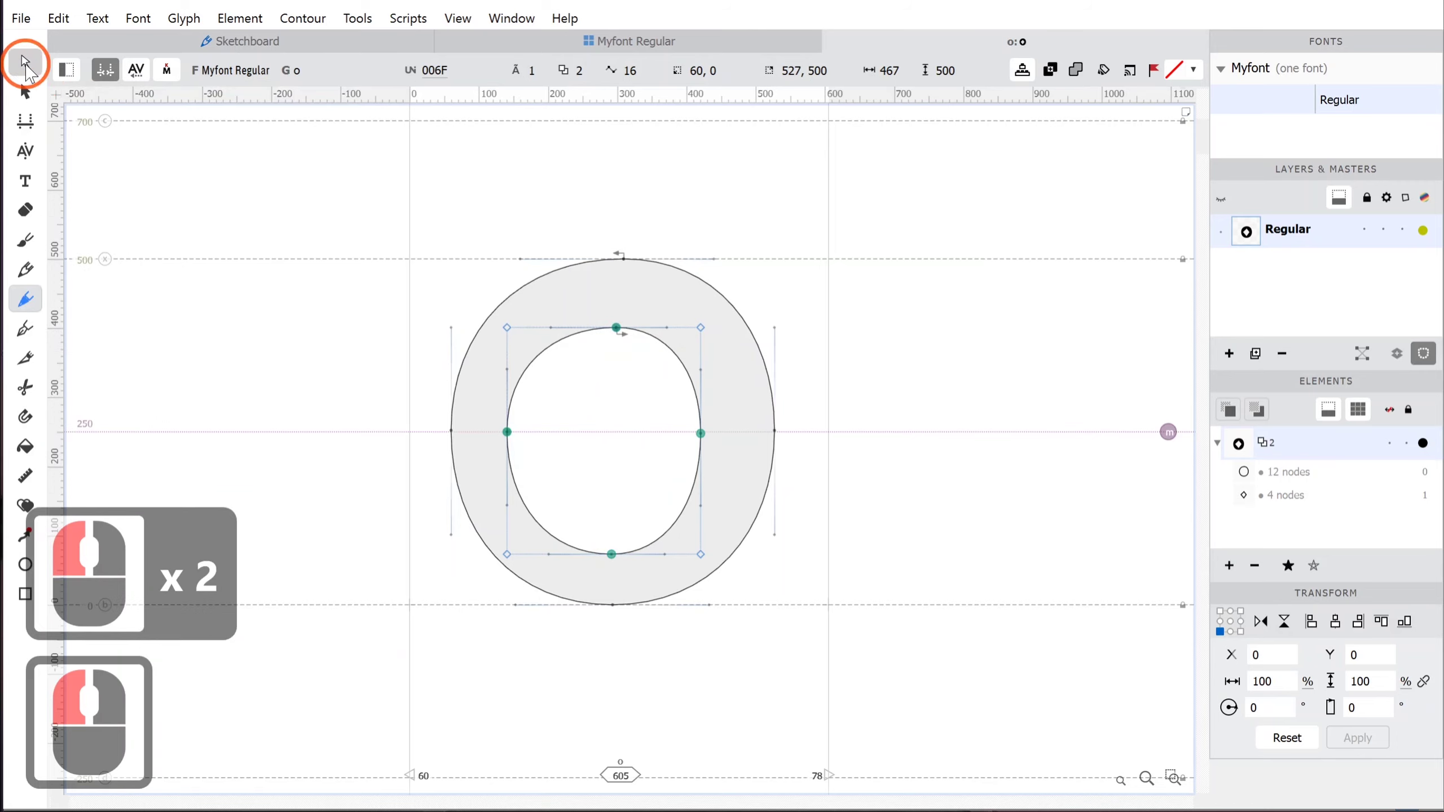
left_click(608, 429)
mouse_move(503, 431)
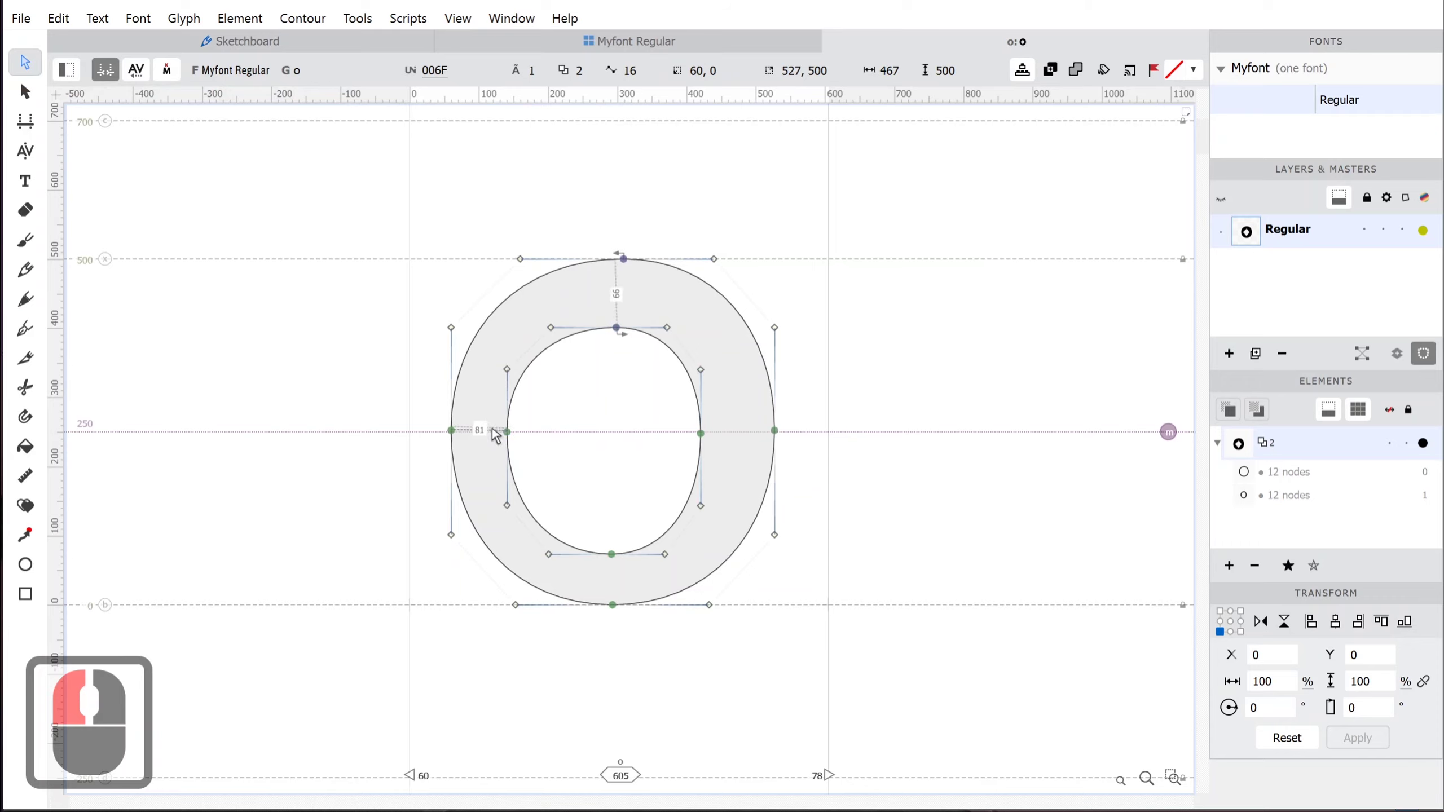
left_click_drag(649, 458, 628, 486)
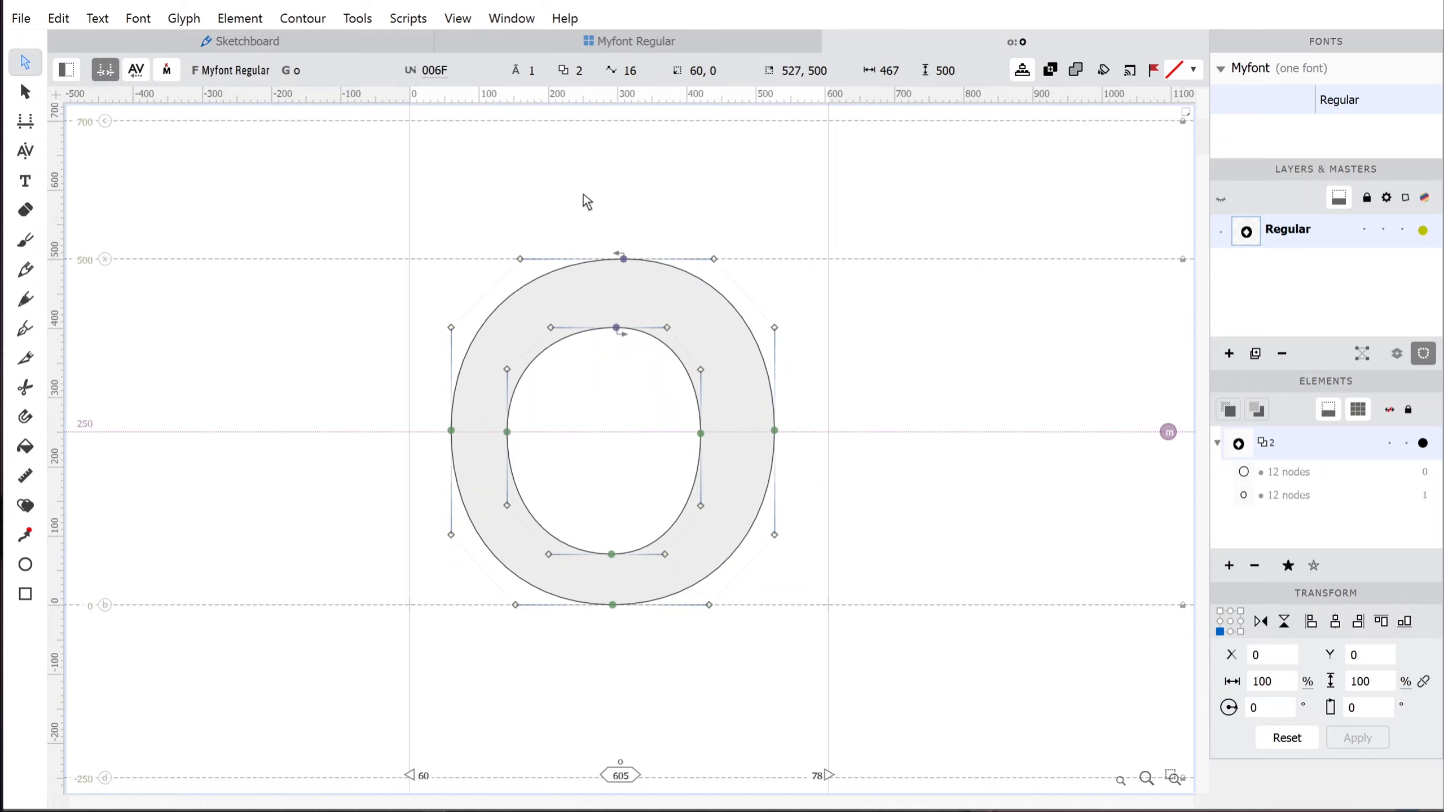
left_click_drag(586, 197, 646, 646)
Try the second and third Quick measurement options in the Glyph Window preferences and switch both back off.
left_click(24, 24)
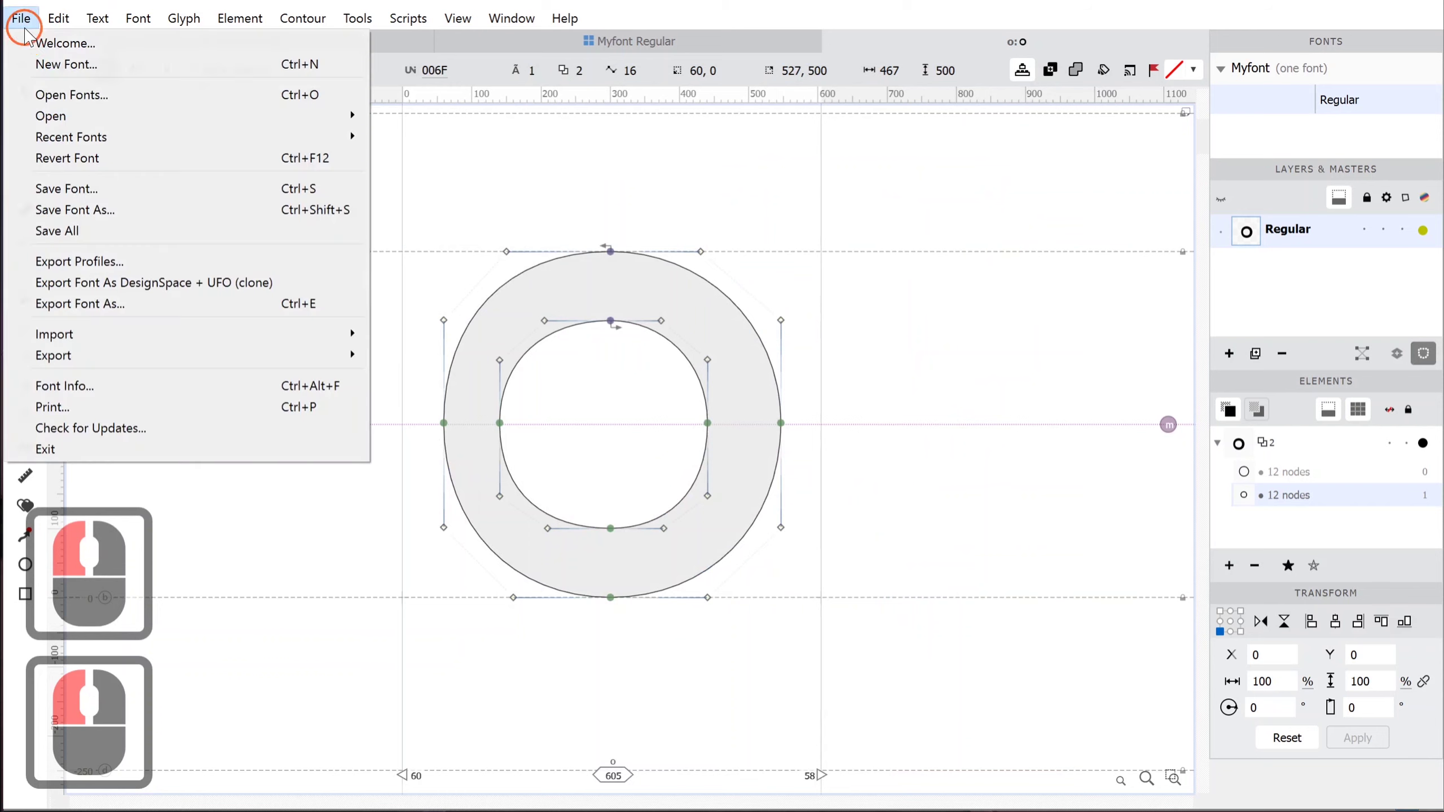
left_click(57, 18)
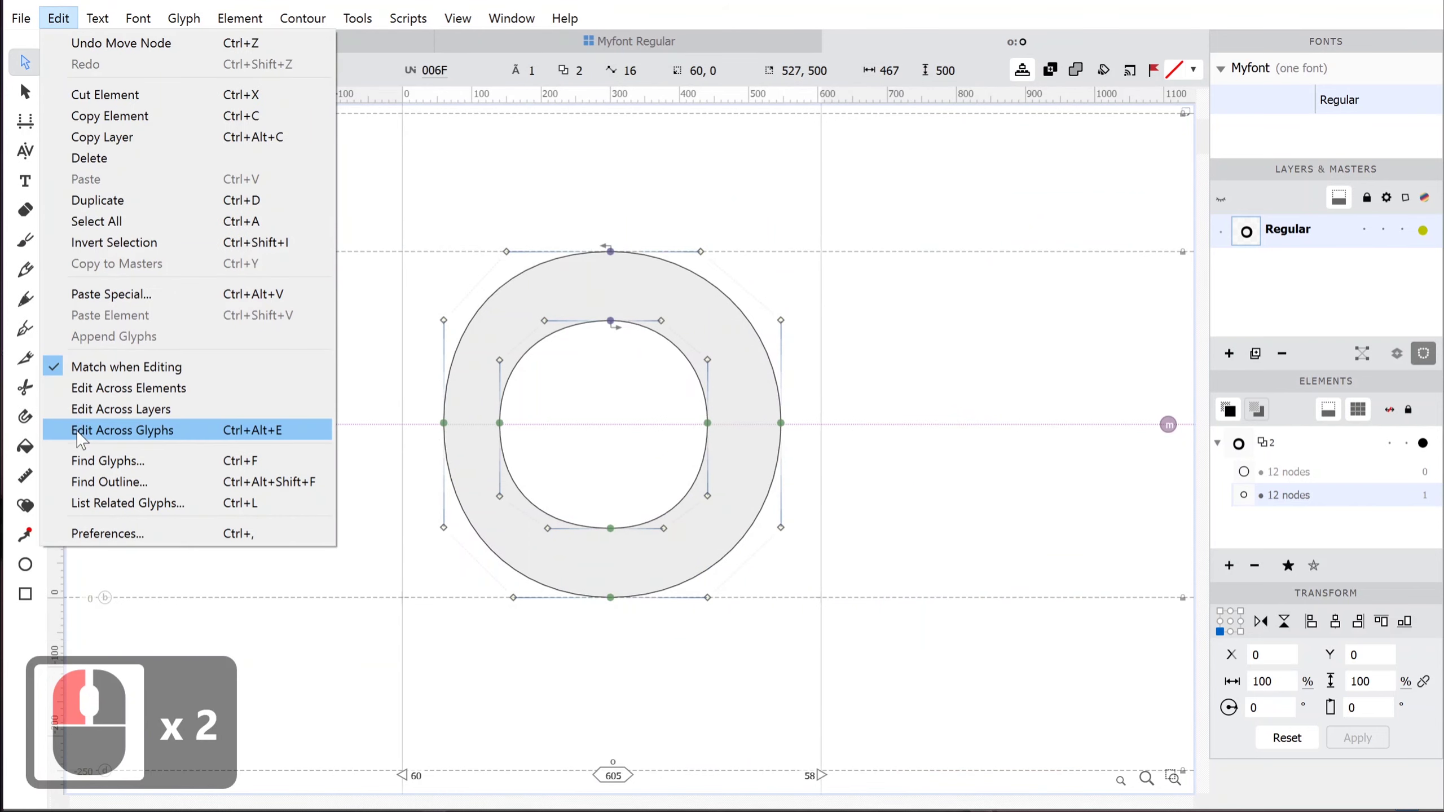
left_click(105, 539)
left_click(515, 424)
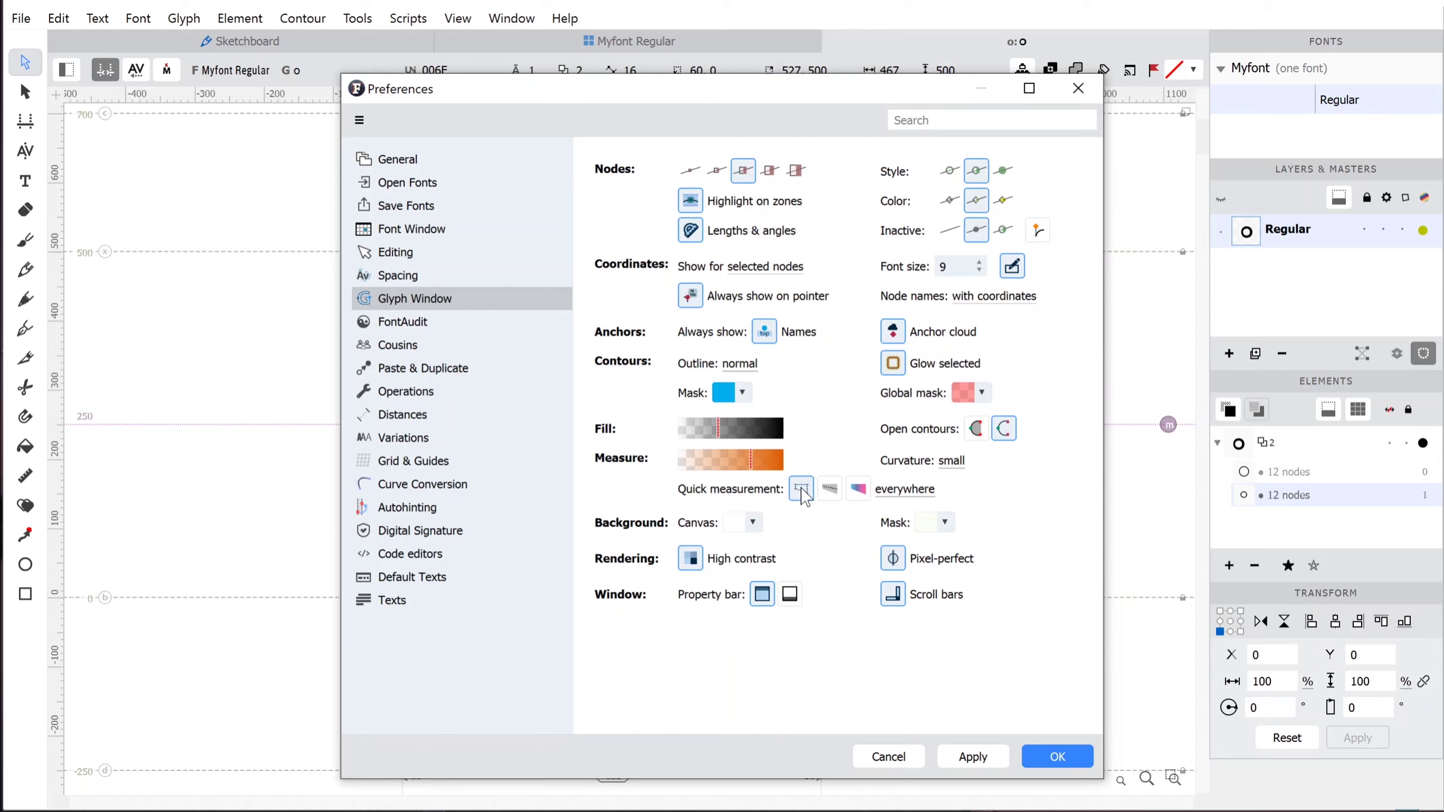
left_click(832, 489)
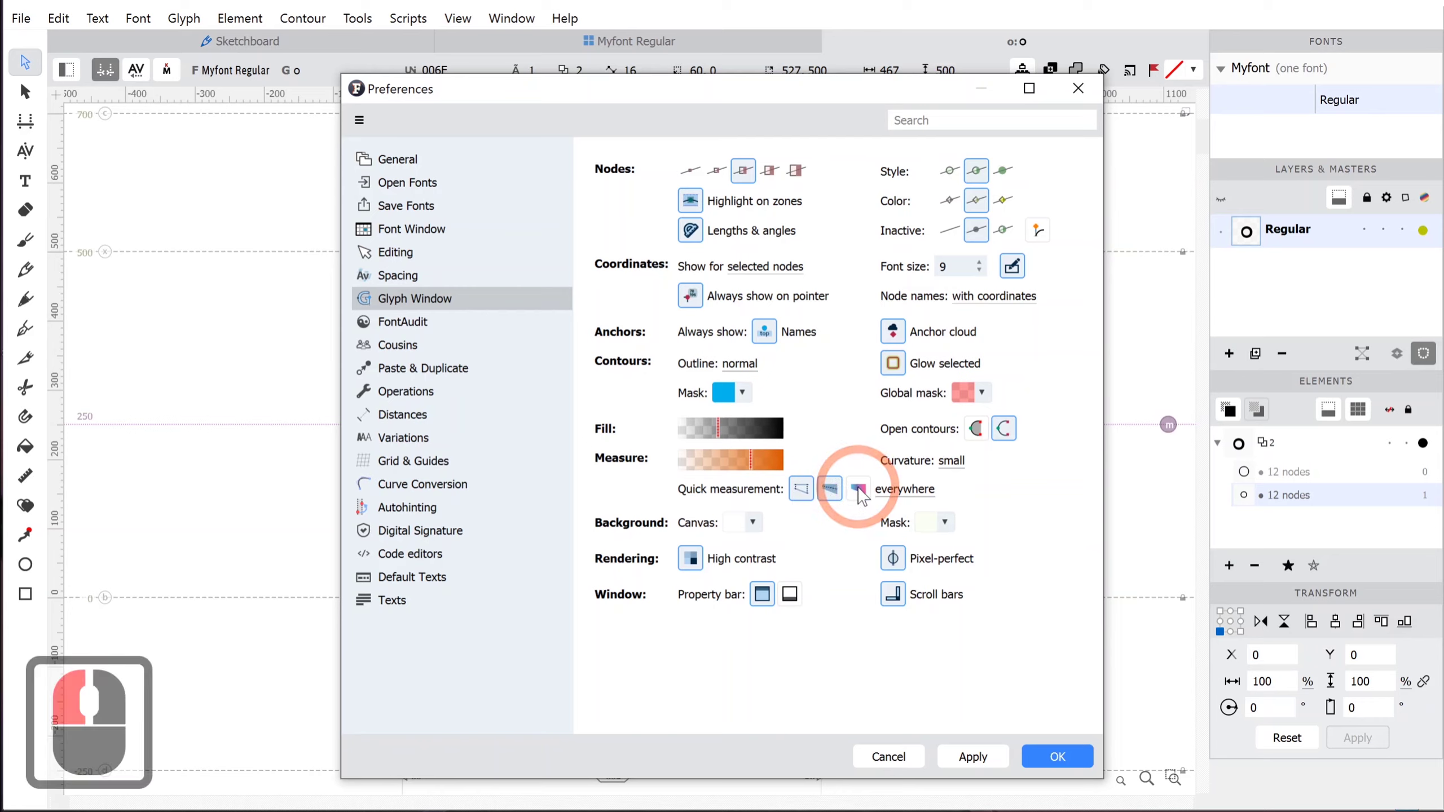
left_click(858, 489)
left_click(857, 489)
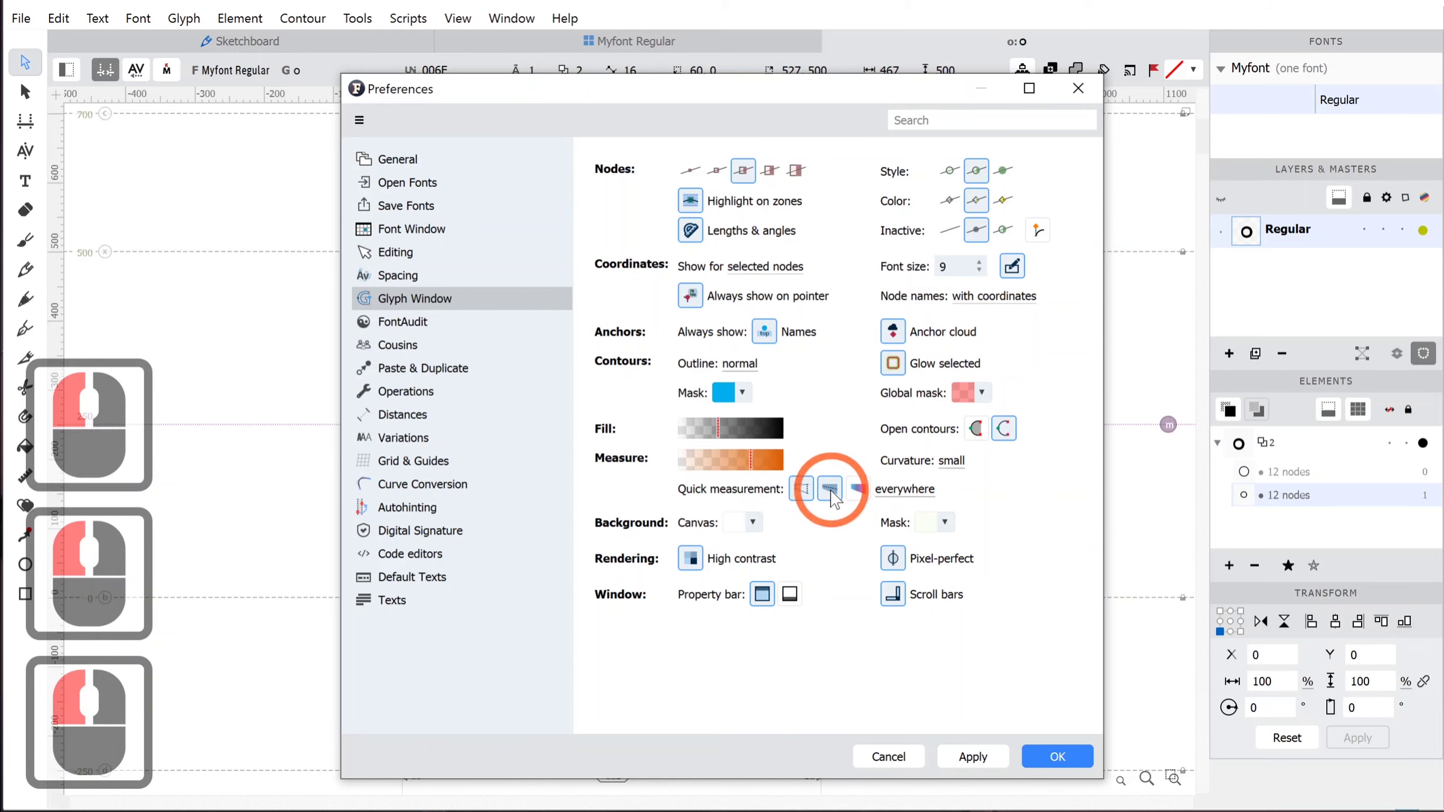
left_click(829, 490)
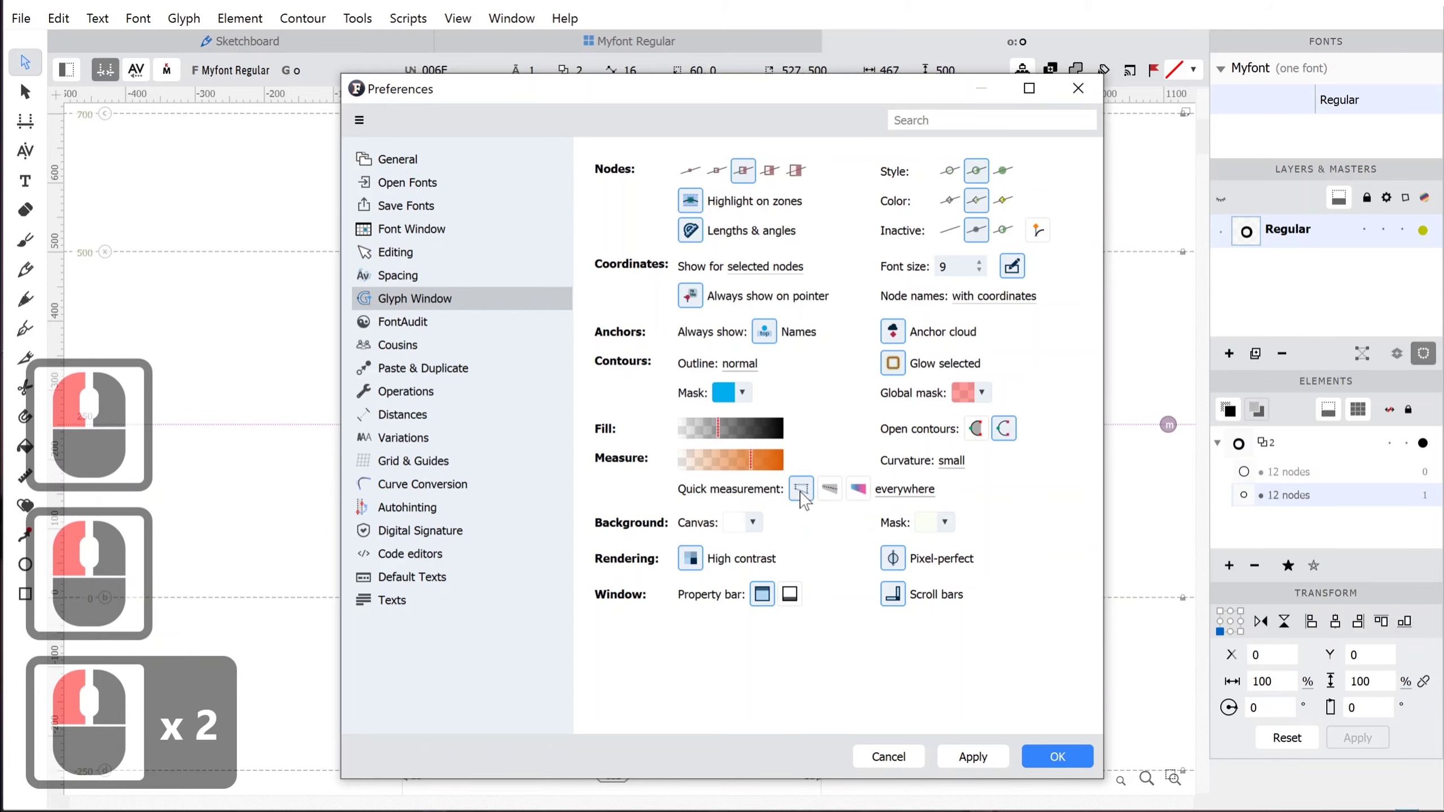
left_click(1035, 761)
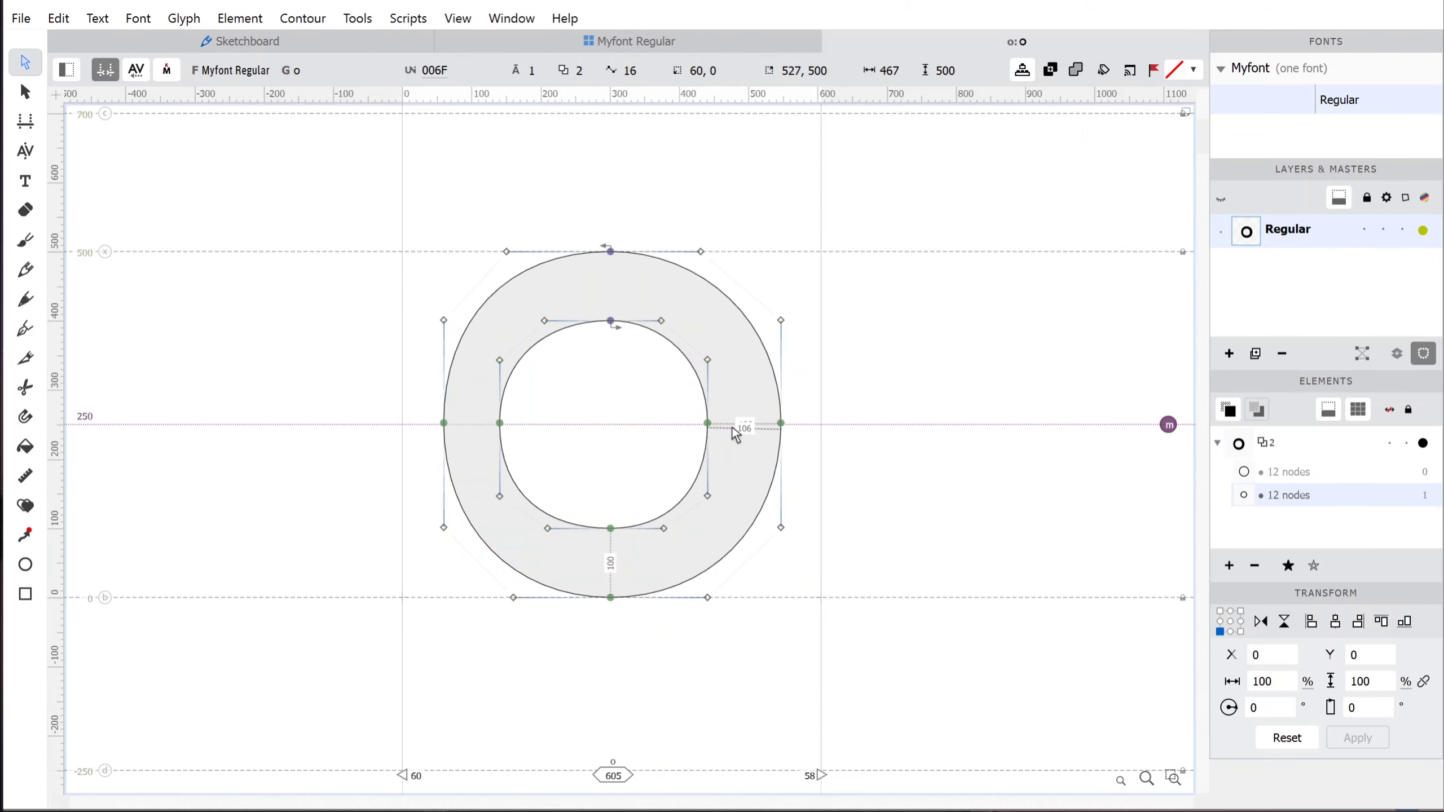
Nudge the outer contour's right extreme node outward to X 551.
left_click_drag(757, 406, 819, 458)
key("Right")
key("Right")
key("Right")
key("Right")
key("Right")
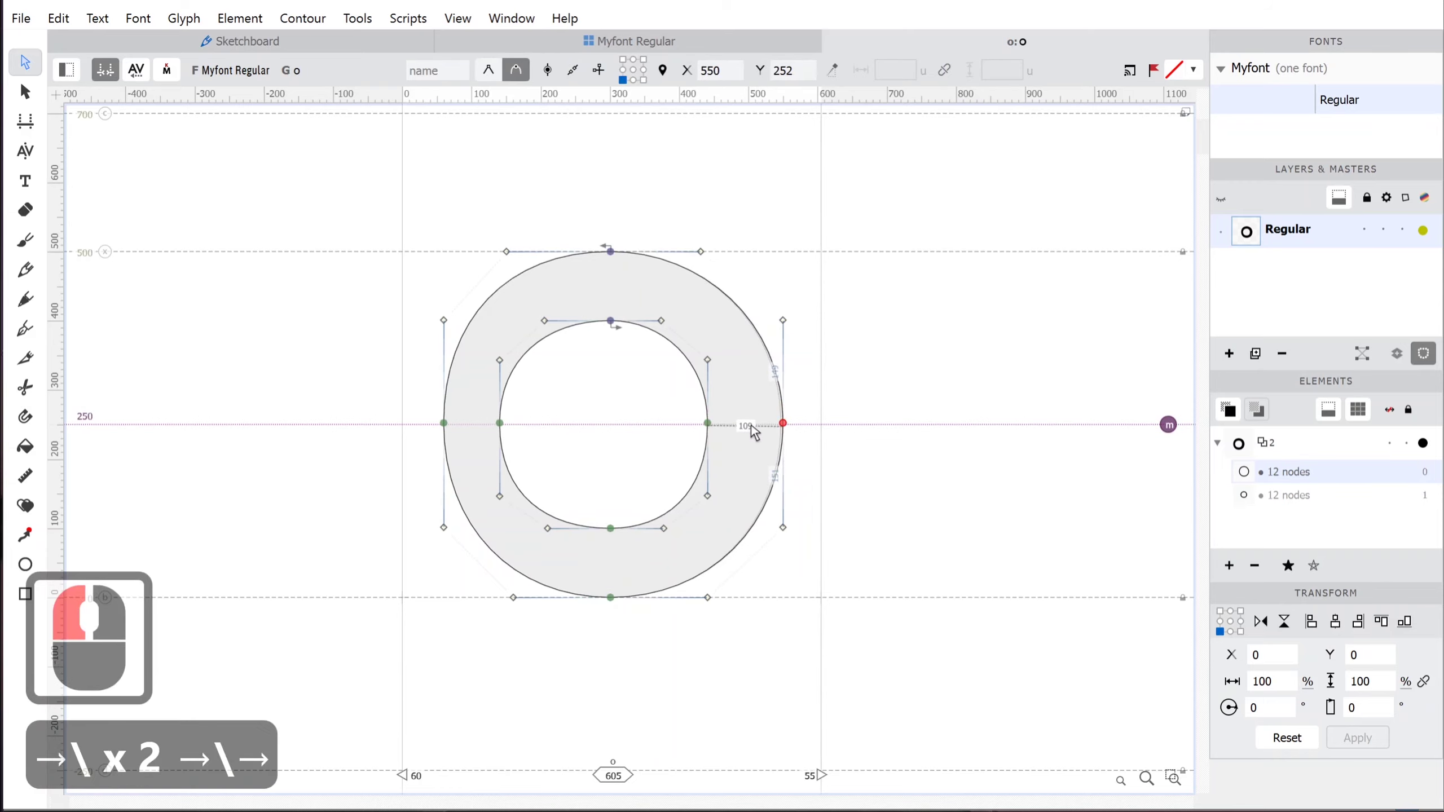
left_click(749, 420)
left_click_drag(749, 420, 801, 446)
key("Left")
key("i")
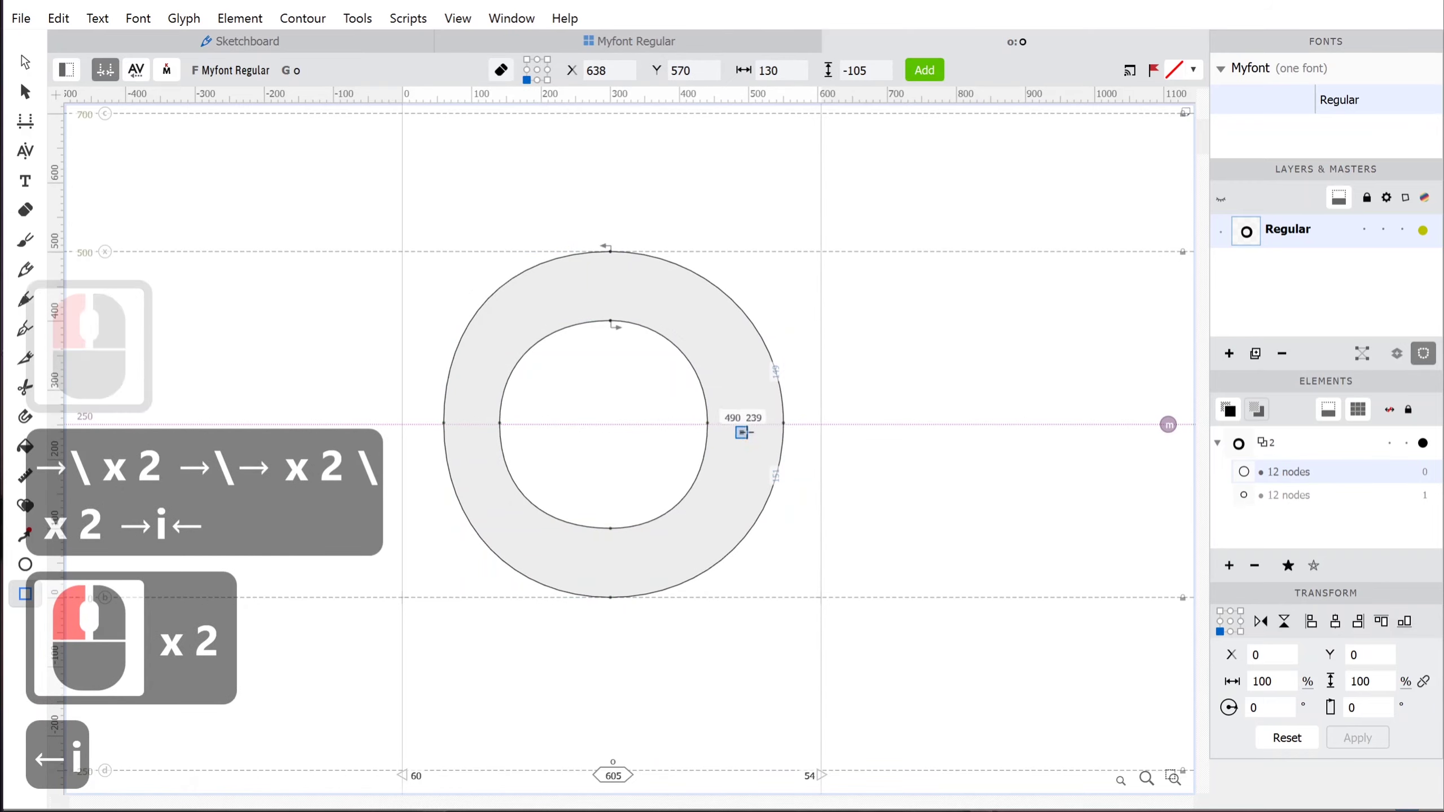
left_click(26, 62)
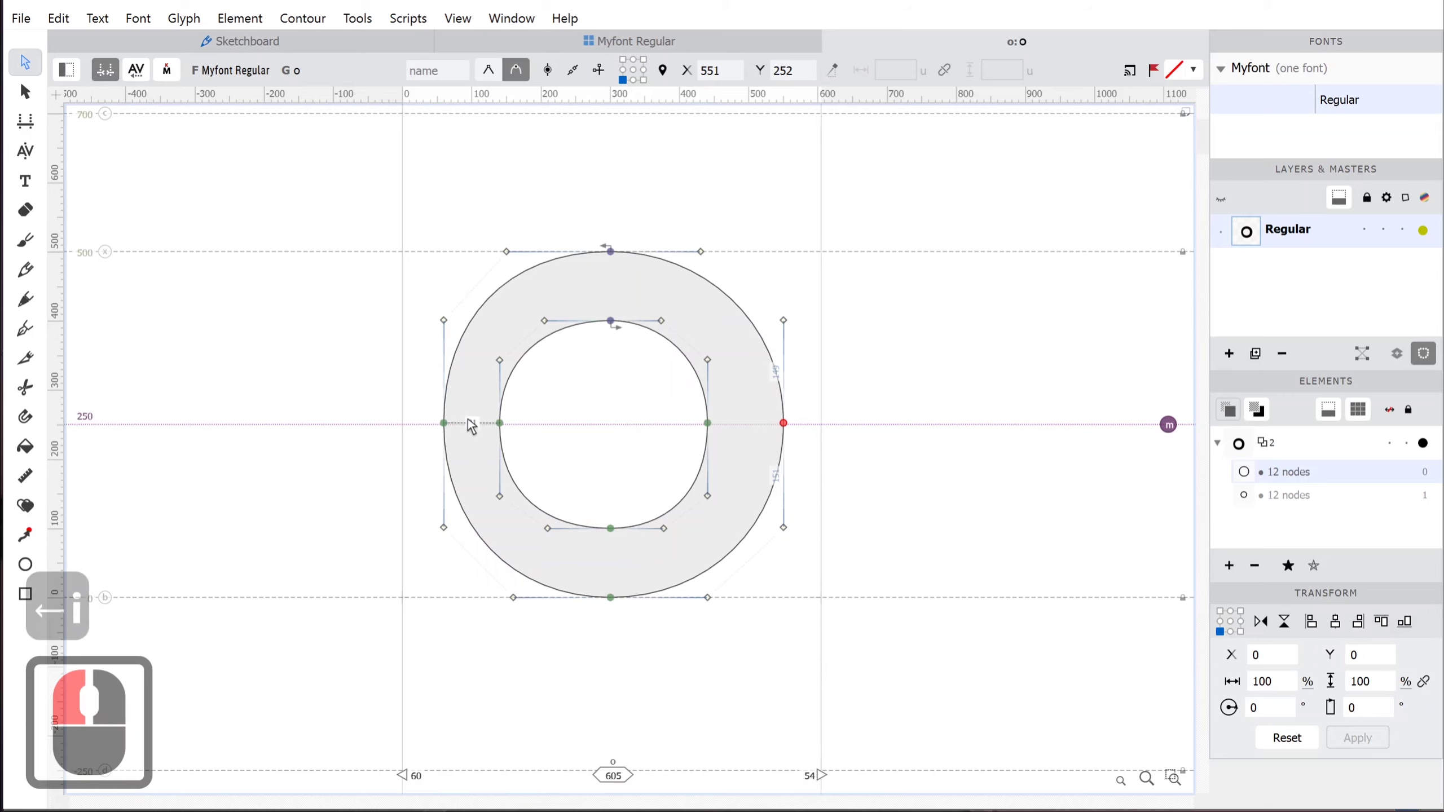
Nudge the outer contour's left extreme node outward to X 41.
left_click(442, 421)
key("Right")
key("shift+Left")
key("shift+Left")
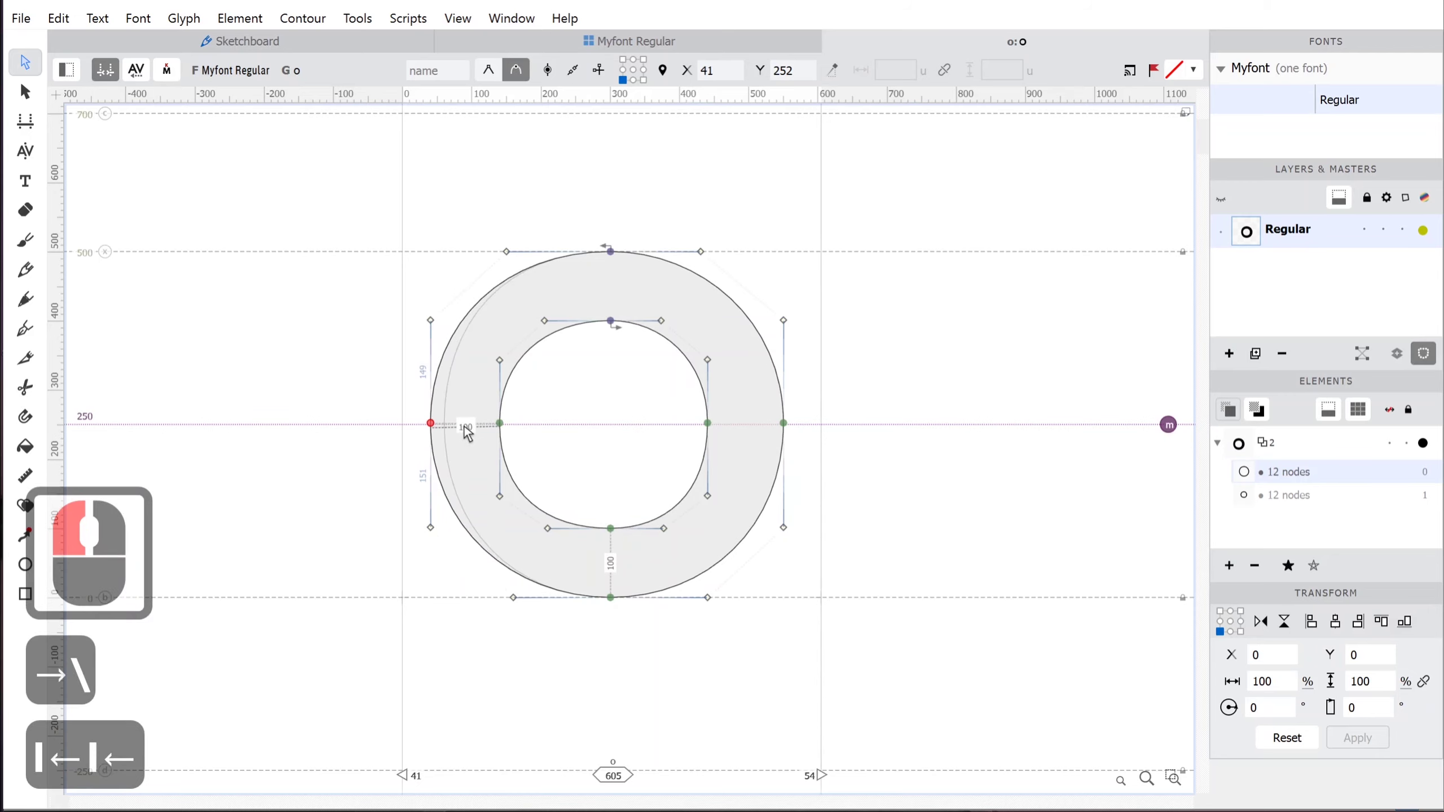
left_click(556, 451)
Move the left extreme nodes of both contours 20 units inward together, bringing the outer one to X 61.
key("space")
mouse_move(612, 486)
left_mouse_down()
mouse_move(639, 469)
mouse_move(623, 481)
left_mouse_up()
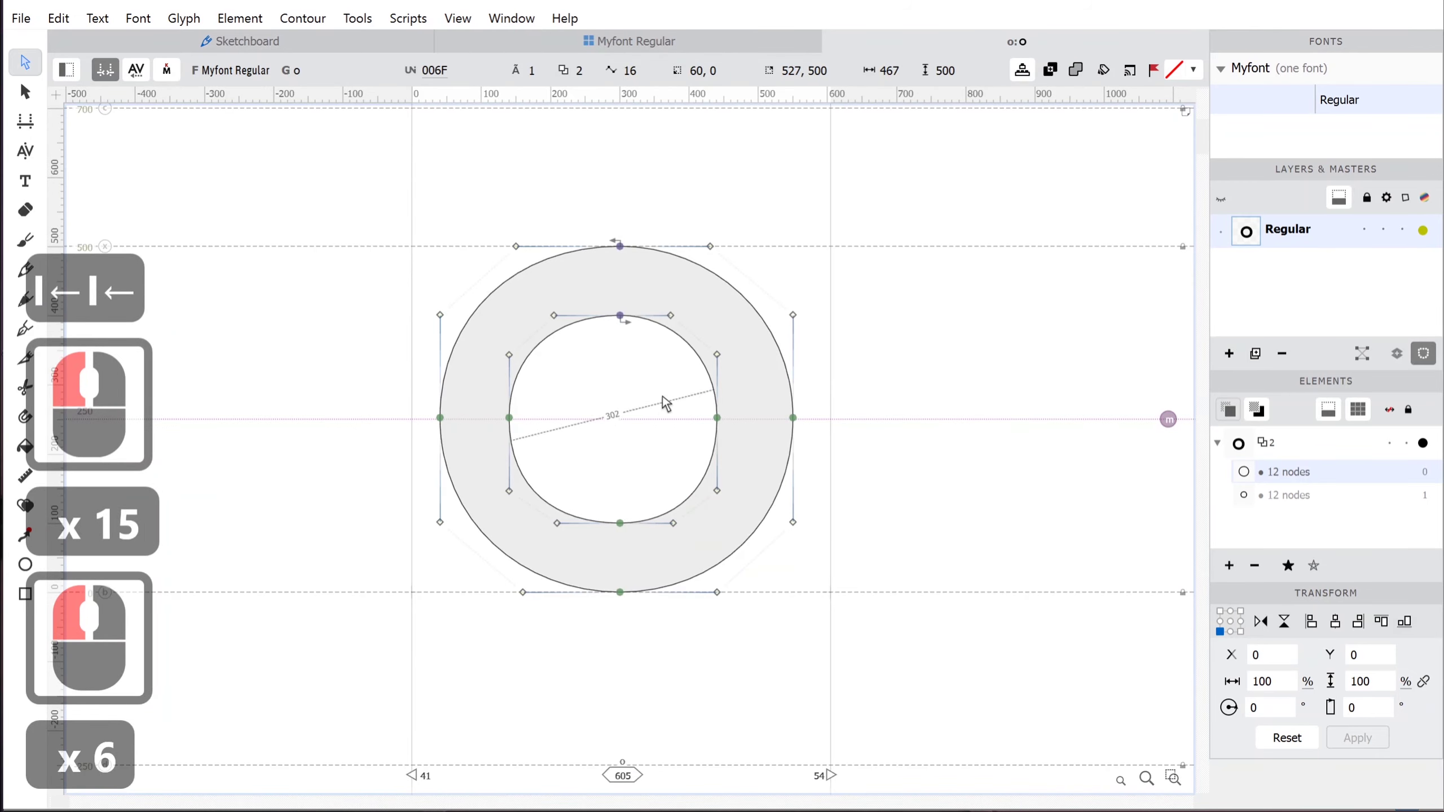
left_click_drag(601, 298, 731, 444)
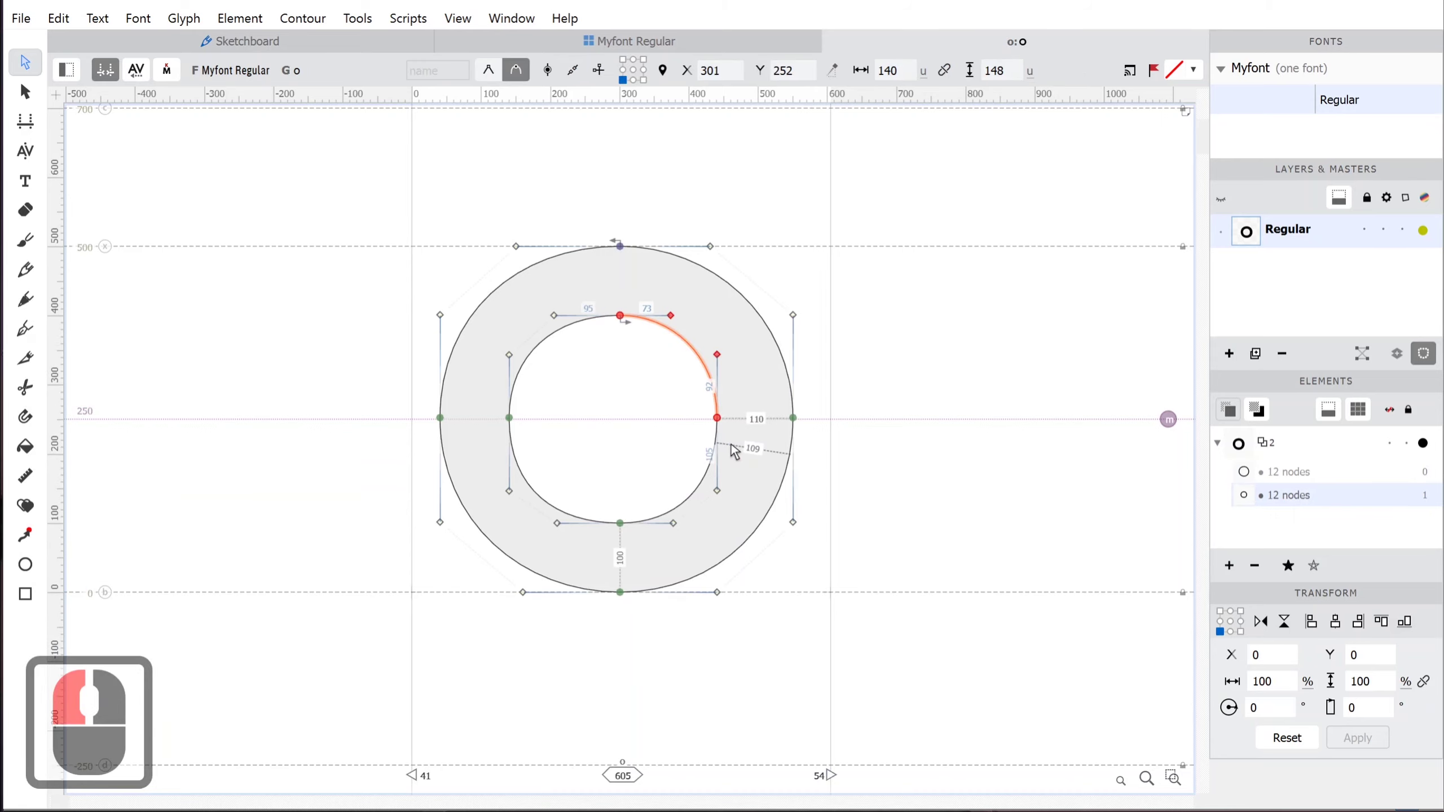
double_click(549, 333)
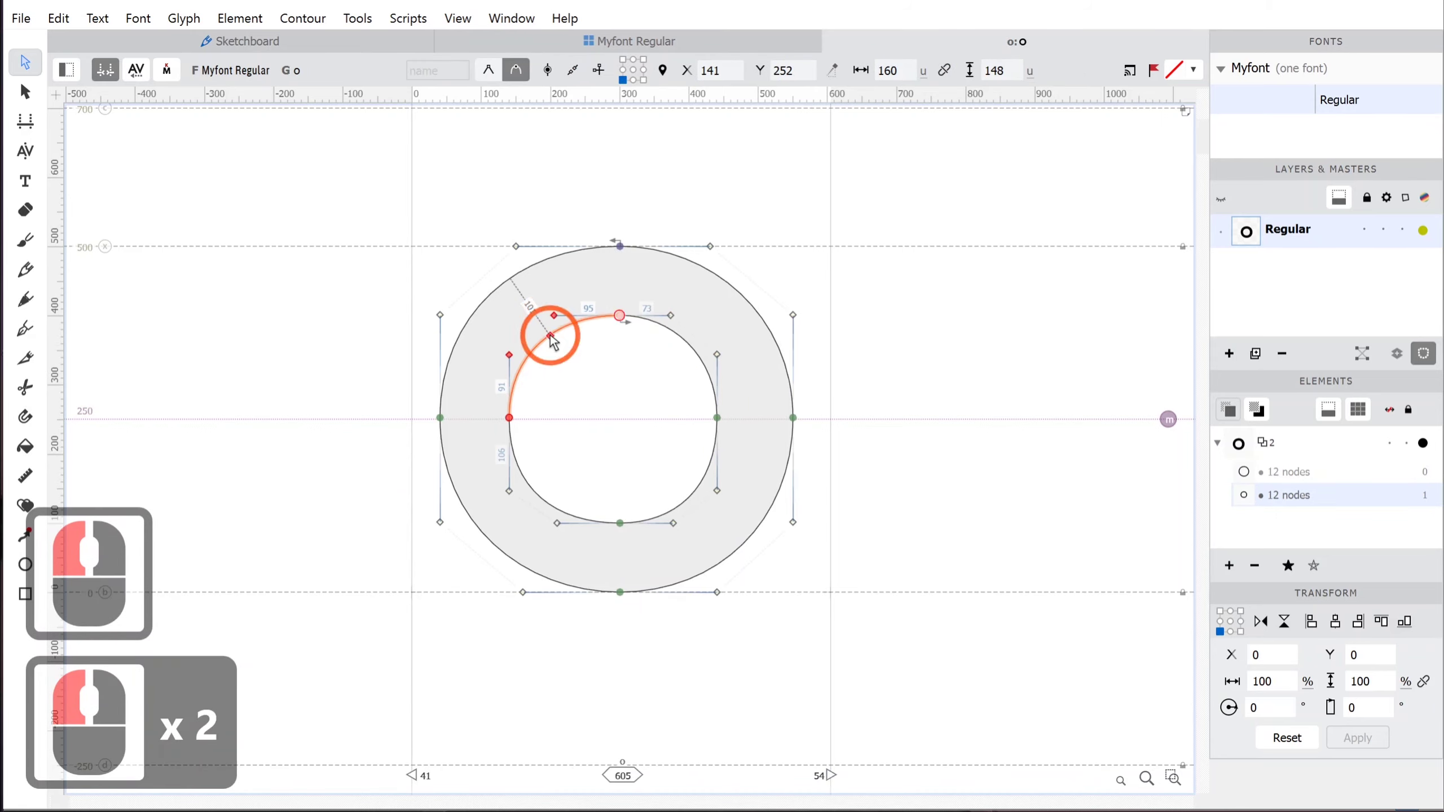
left_click(548, 435)
left_click_drag(549, 441, 402, 389)
key("shift+Right")
key("shift+Right")
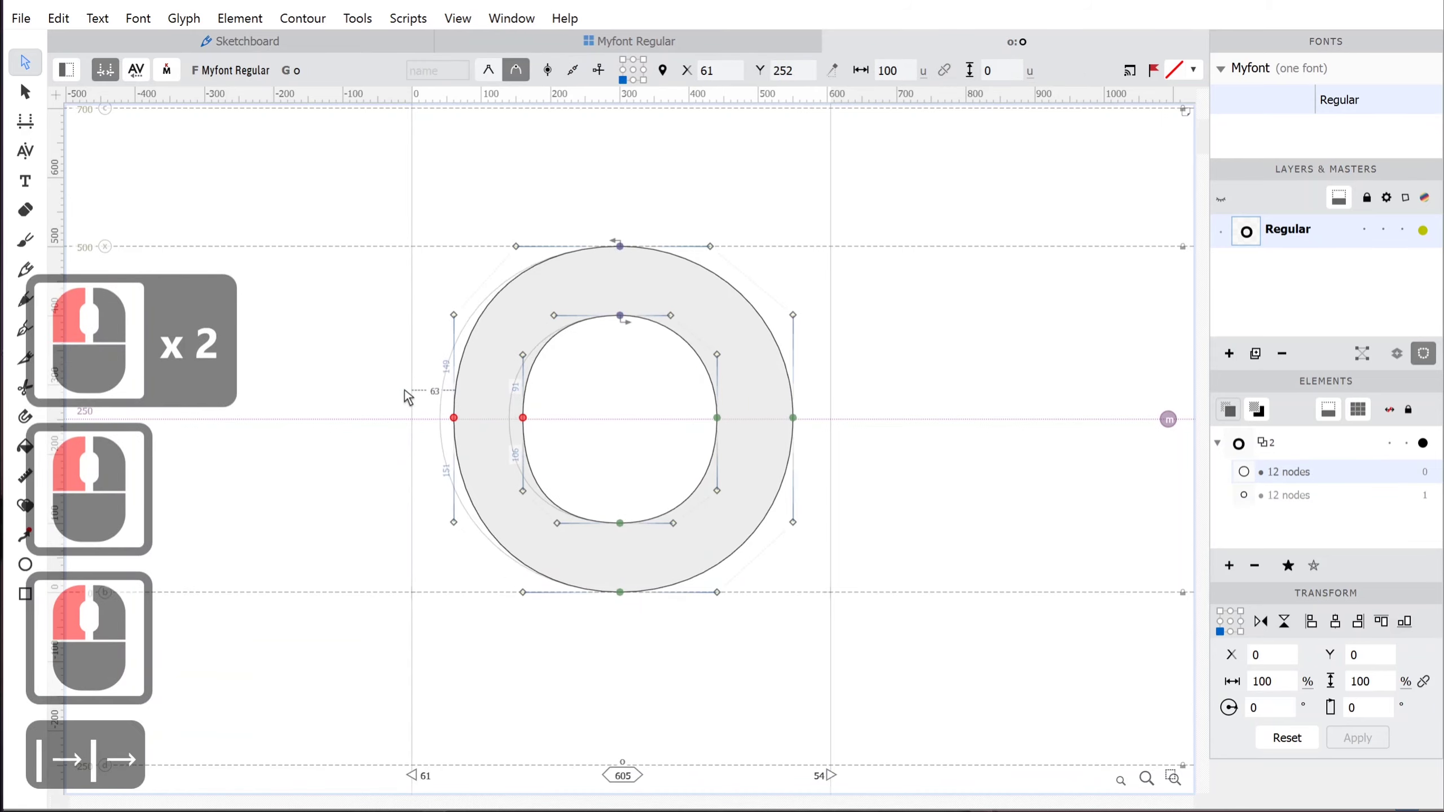
left_click(606, 406)
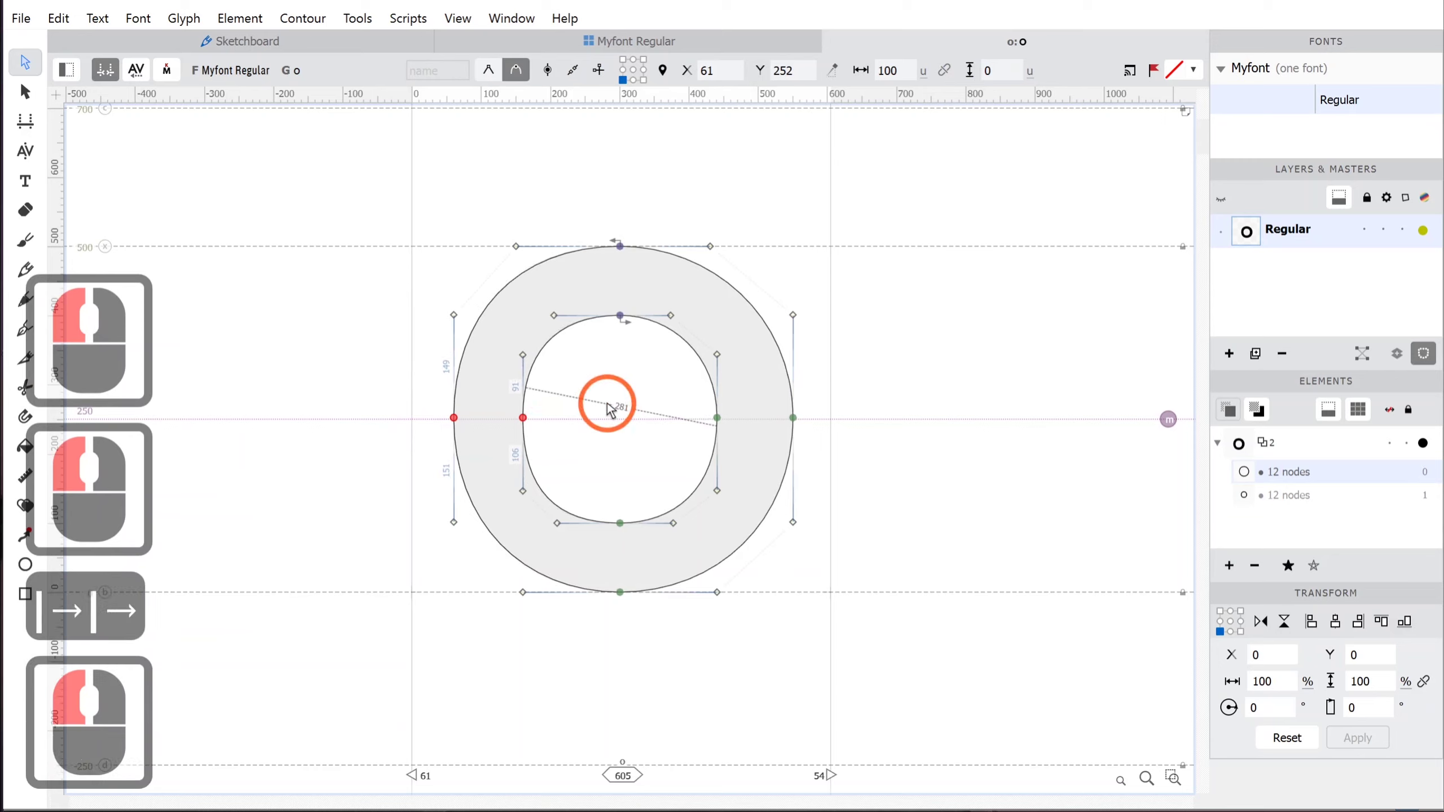
Pull the inner contour's upper-right curve outward to make the counter rounder there.
left_click(672, 332)
left_click(567, 335)
left_click(643, 478)
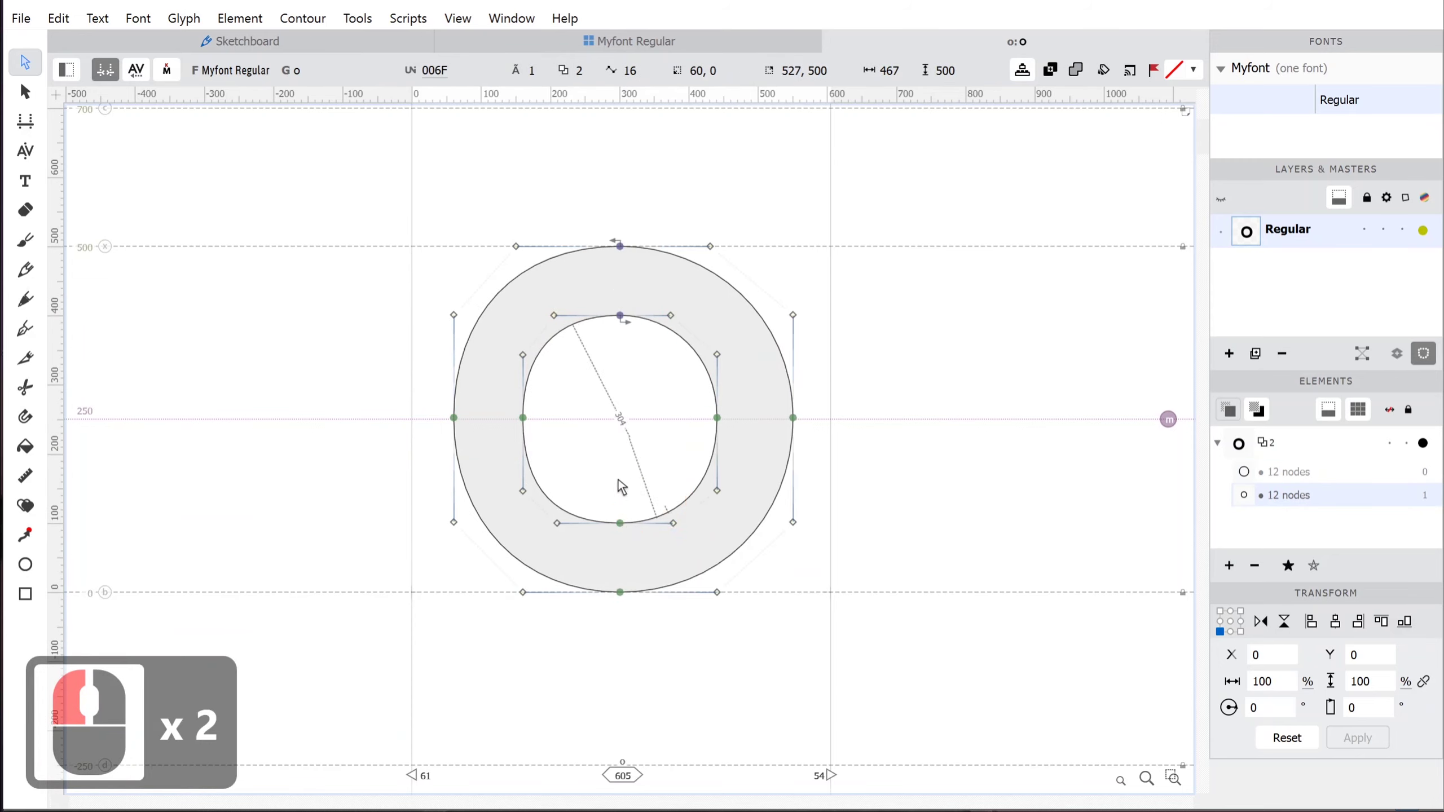
key("space")
left_click_drag(652, 463, 651, 461)
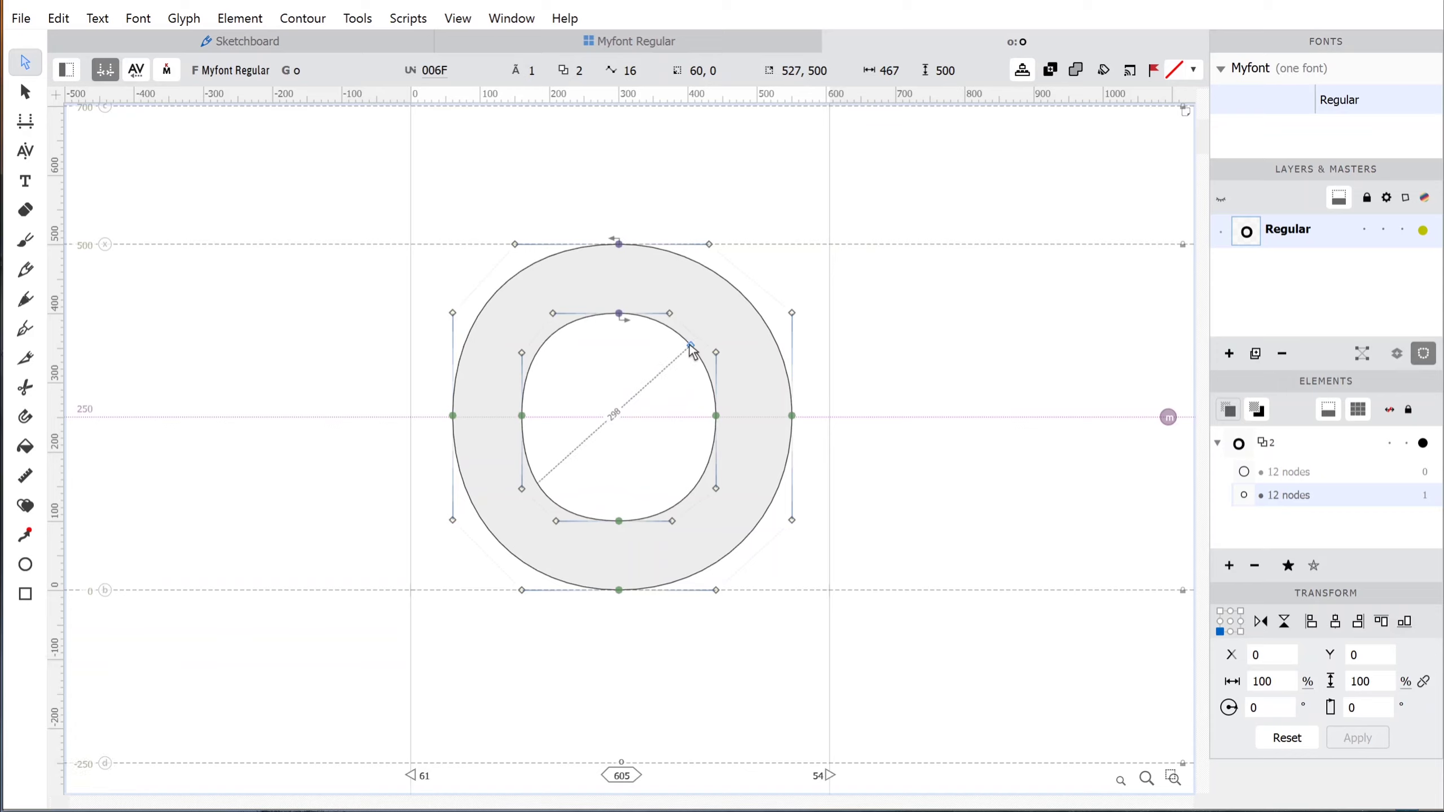
left_click_drag(688, 343, 718, 345)
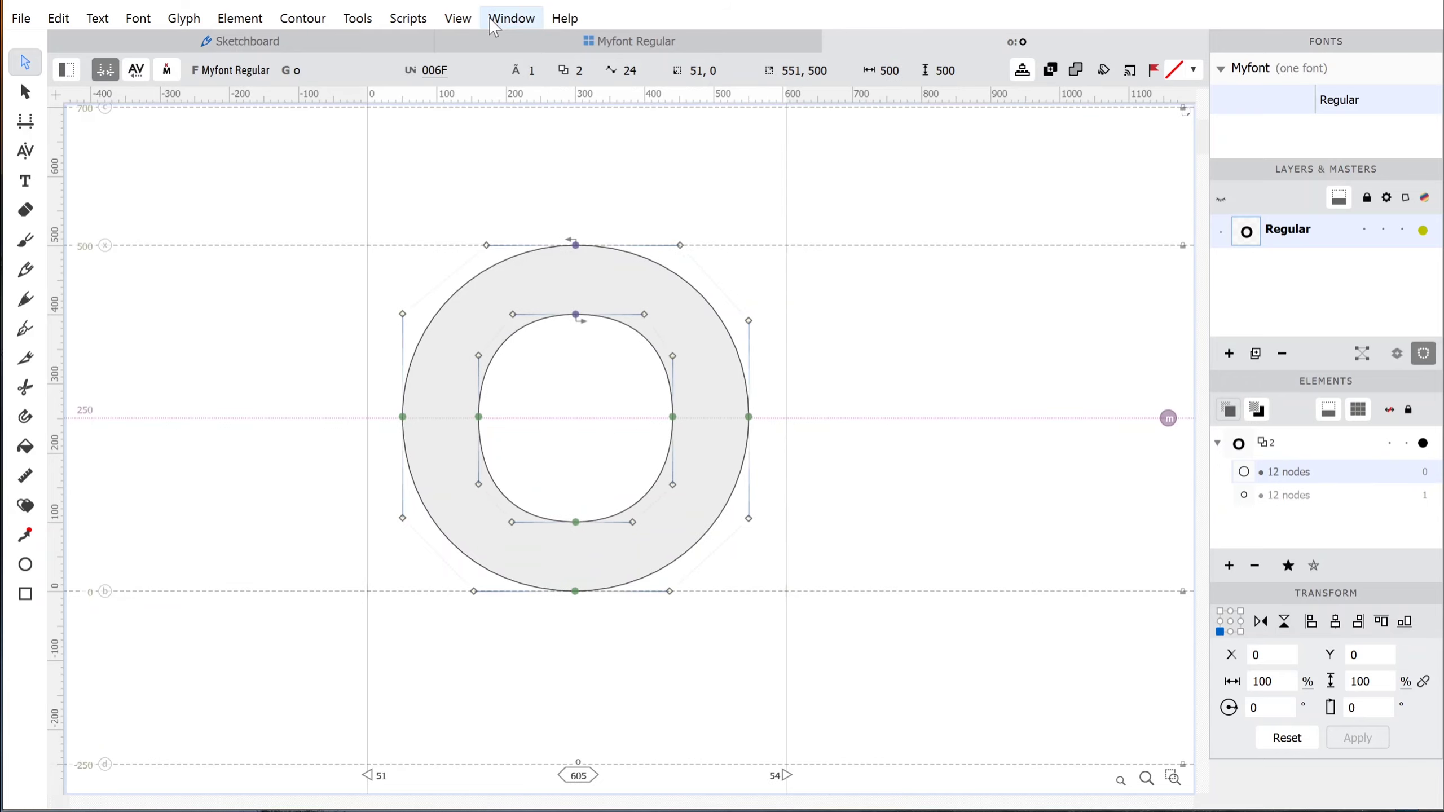
Switch the display of Tunni Lines off and back on.
left_click(457, 19)
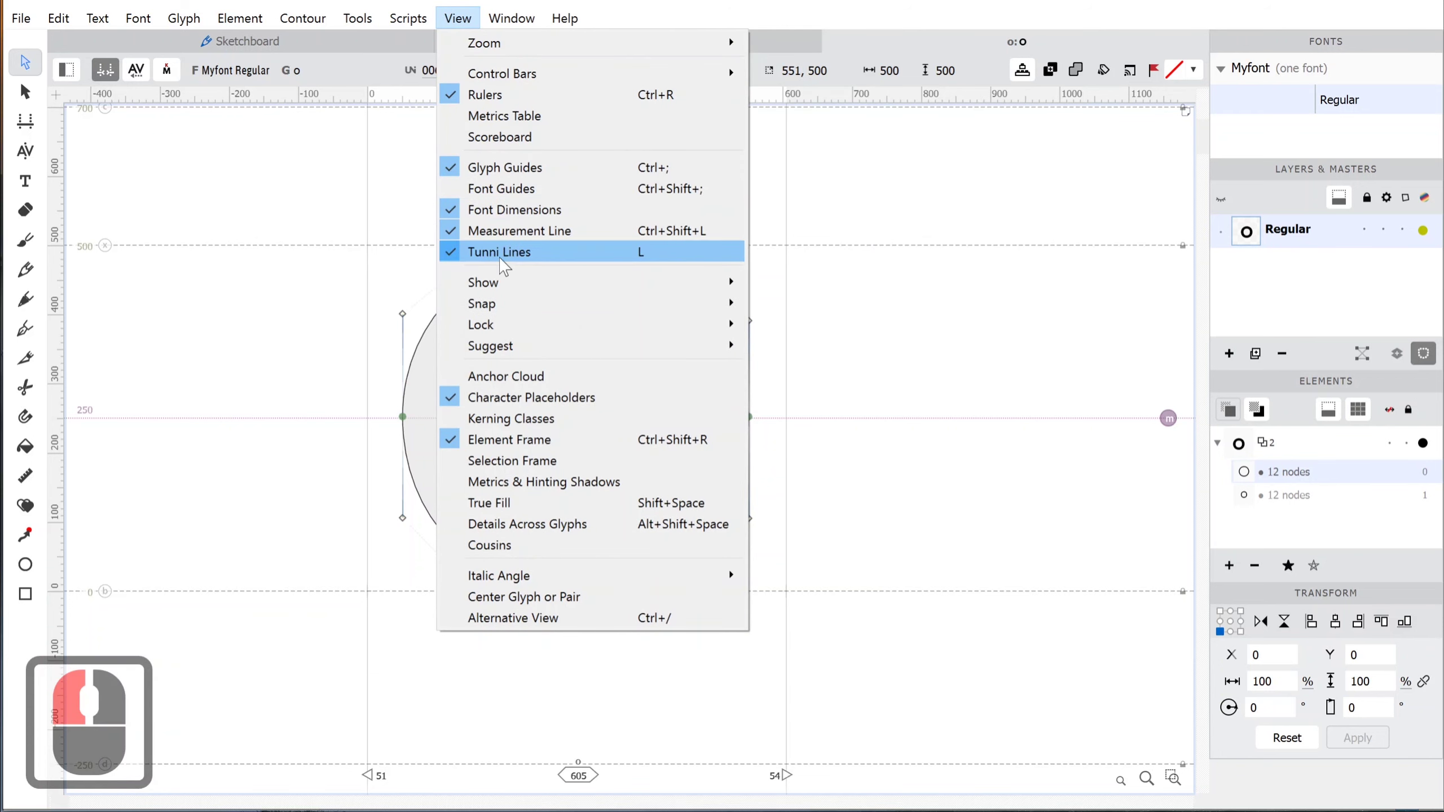
left_click(506, 254)
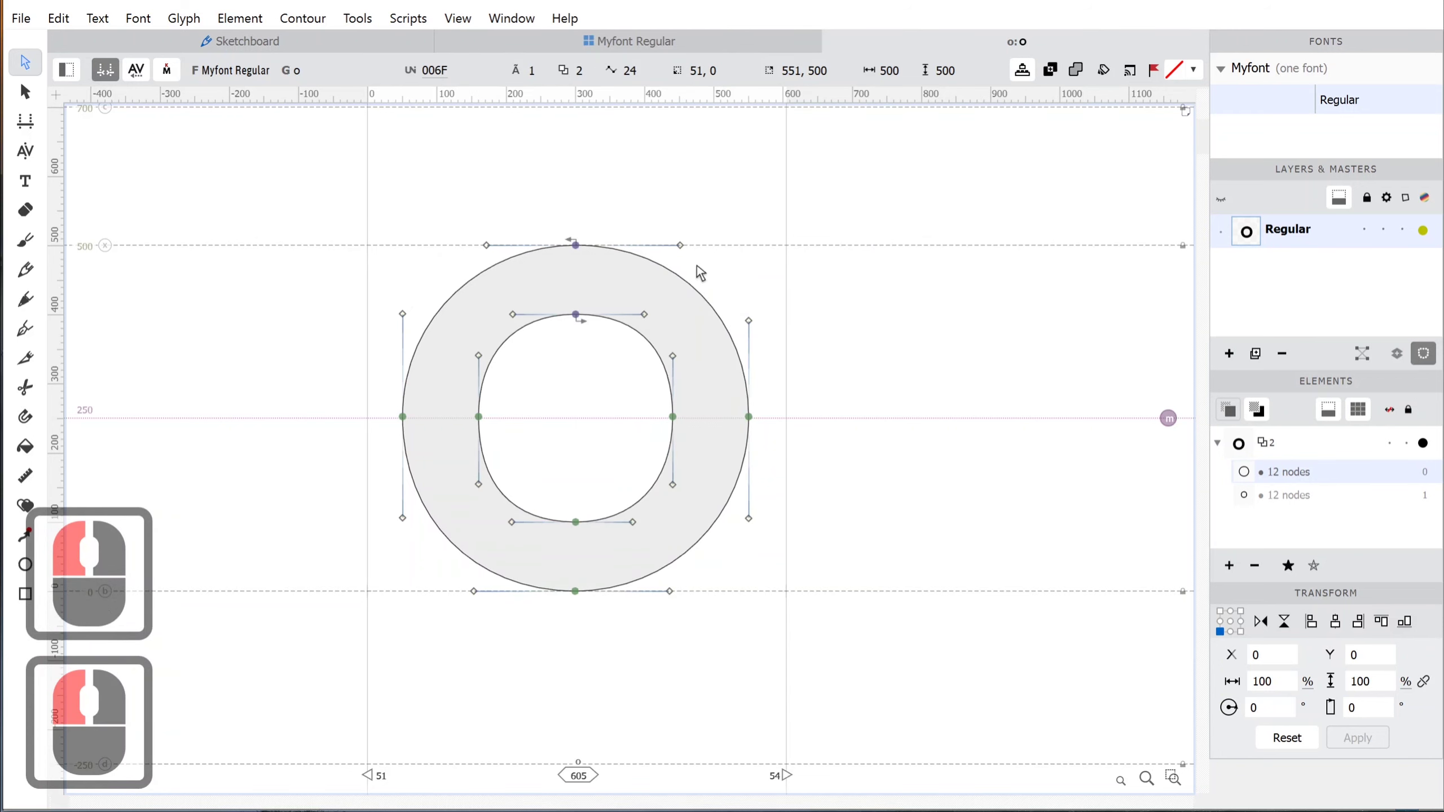
left_click(458, 18)
left_click(506, 251)
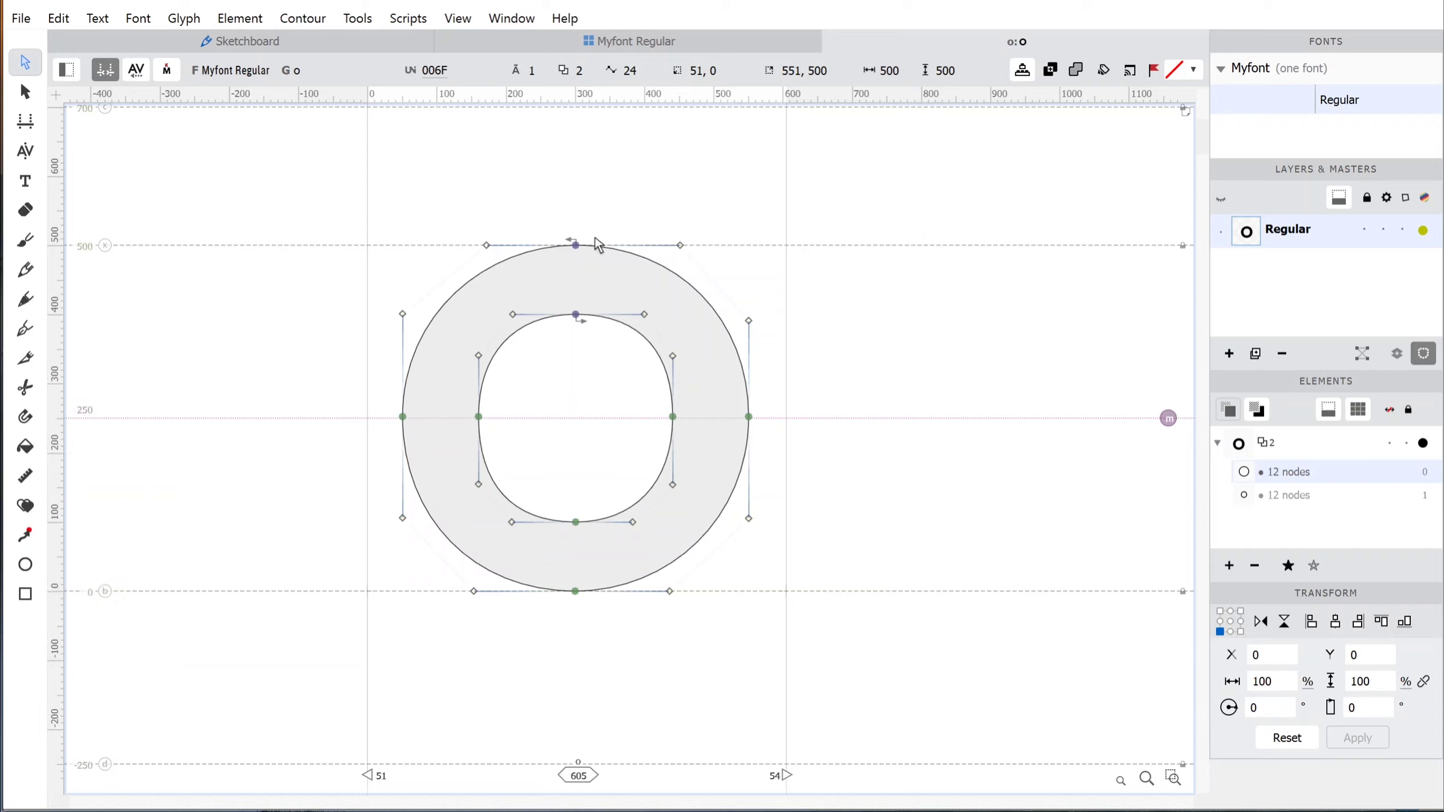
Balance the handles of the outer contour's four curves using their Tunni lines.
double_click(704, 275)
double_click(480, 275)
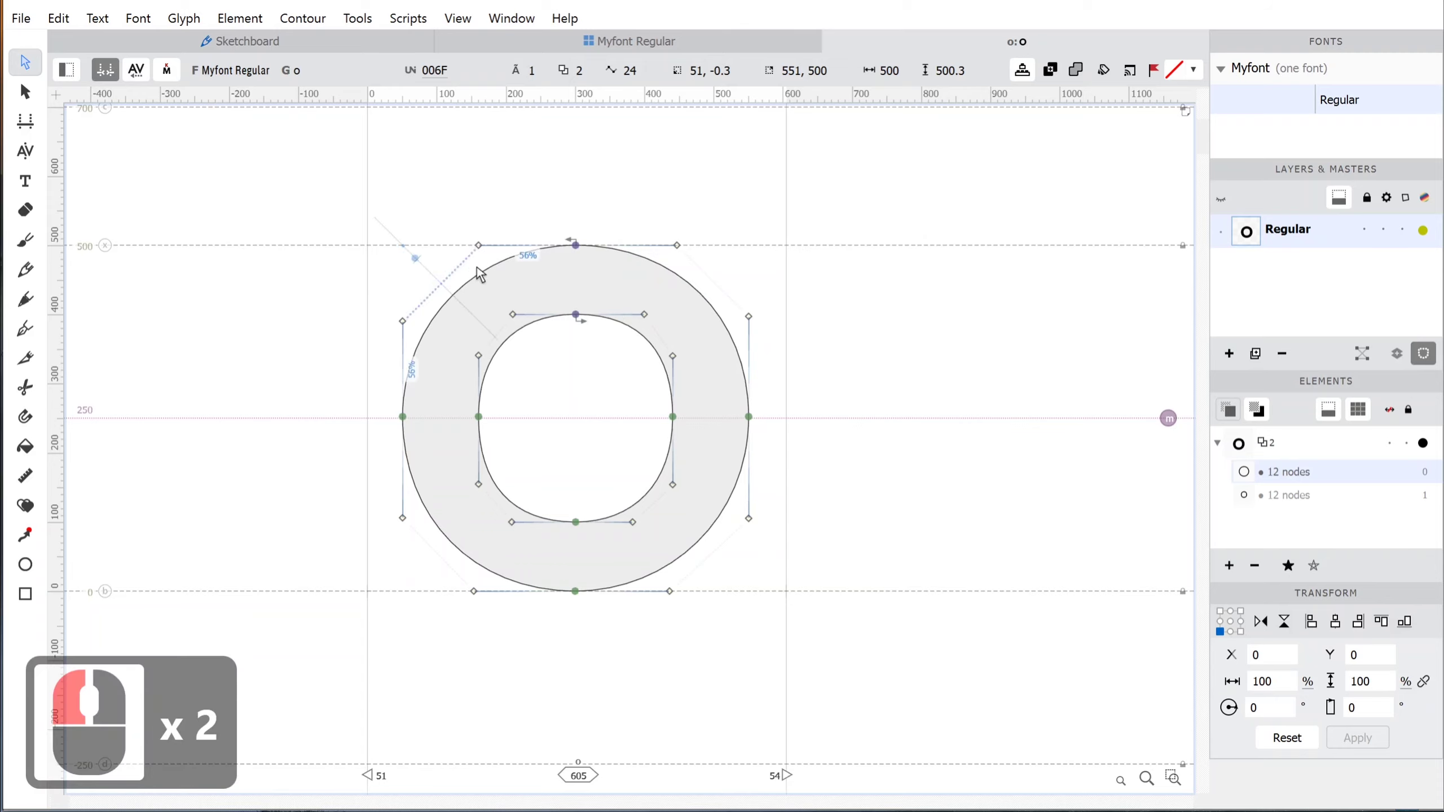
double_click(415, 535)
double_click(730, 541)
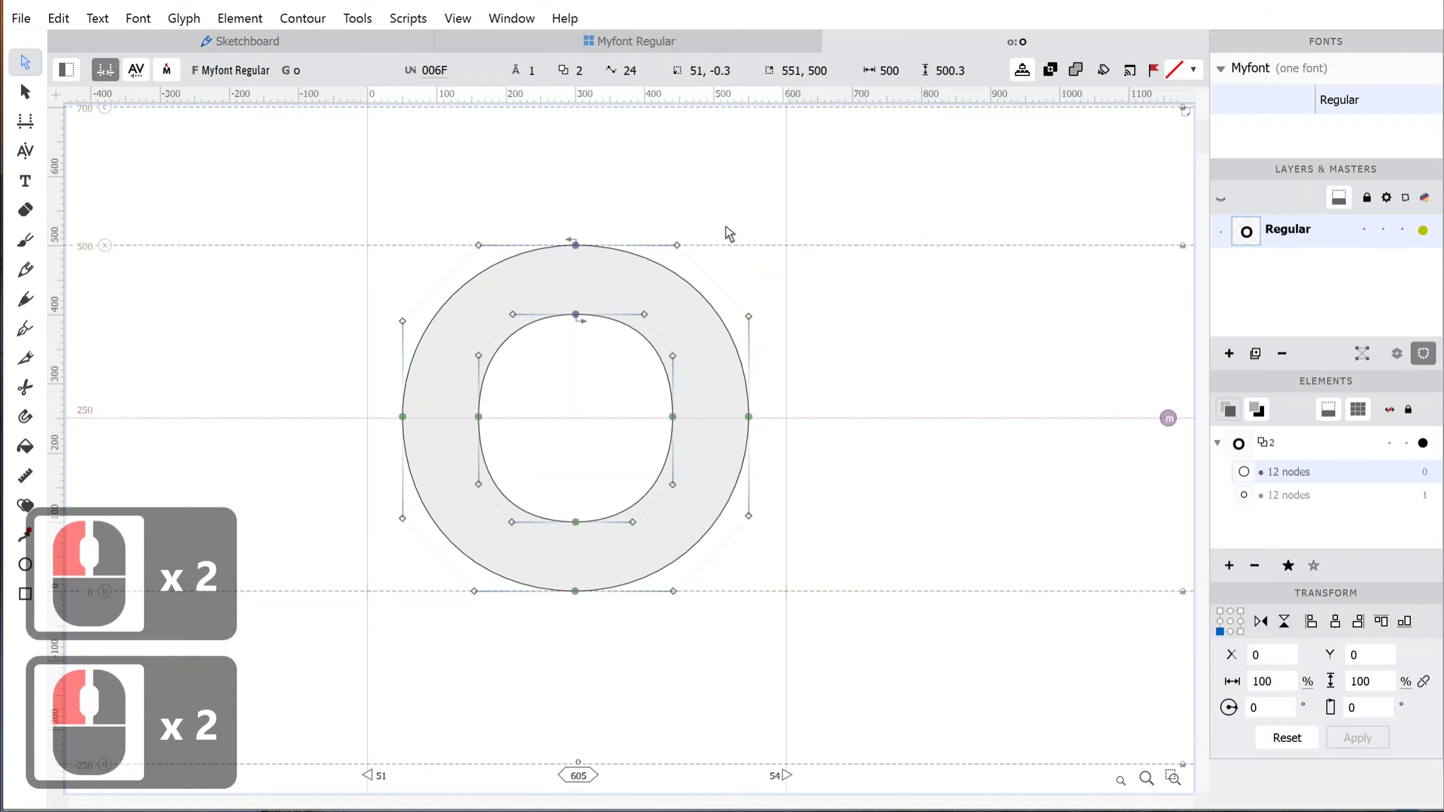
Raise the Tunni point of the outer contour's upper-right curve, lengthening its vertical handle to about 73%.
left_click(703, 273)
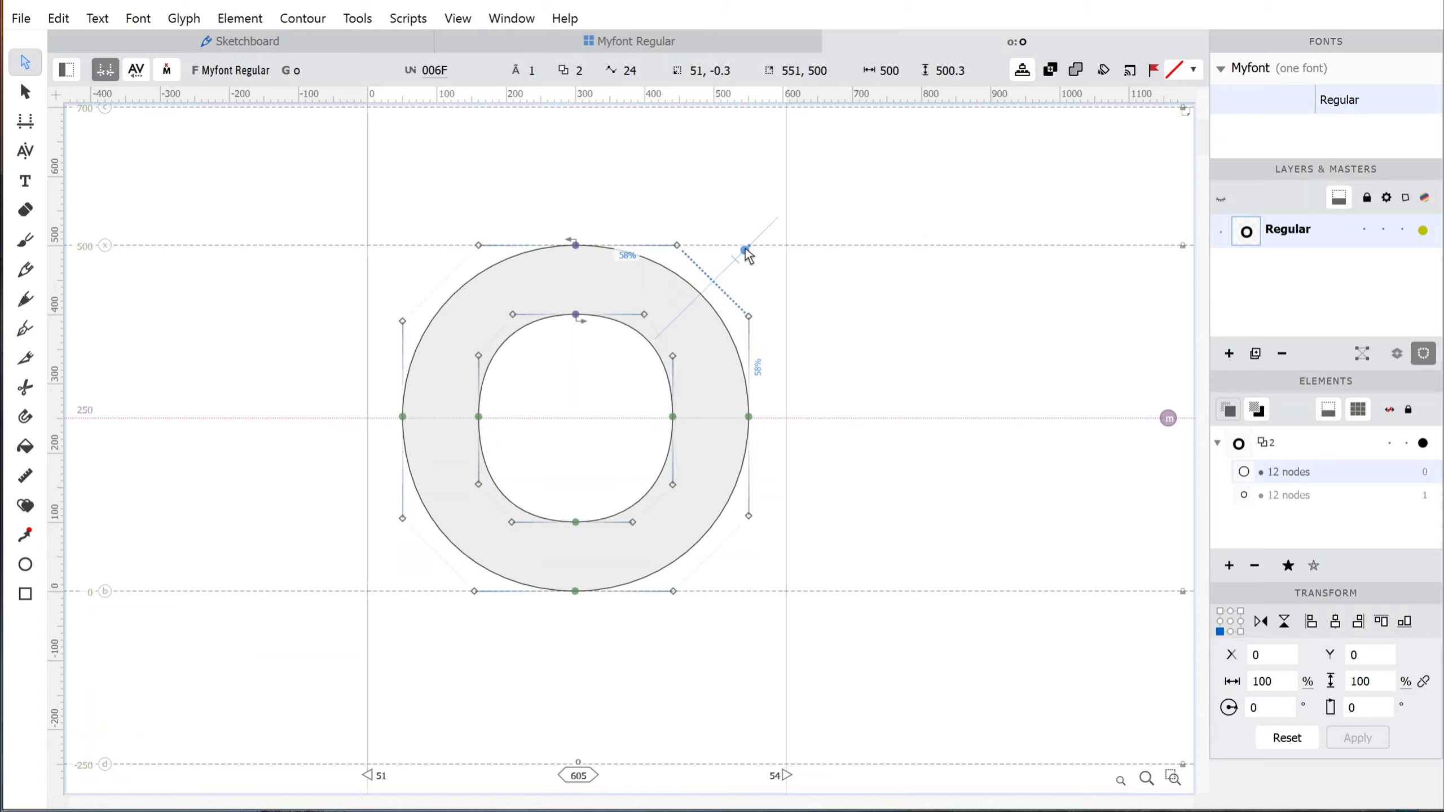
left_click_drag(746, 249, 745, 210)
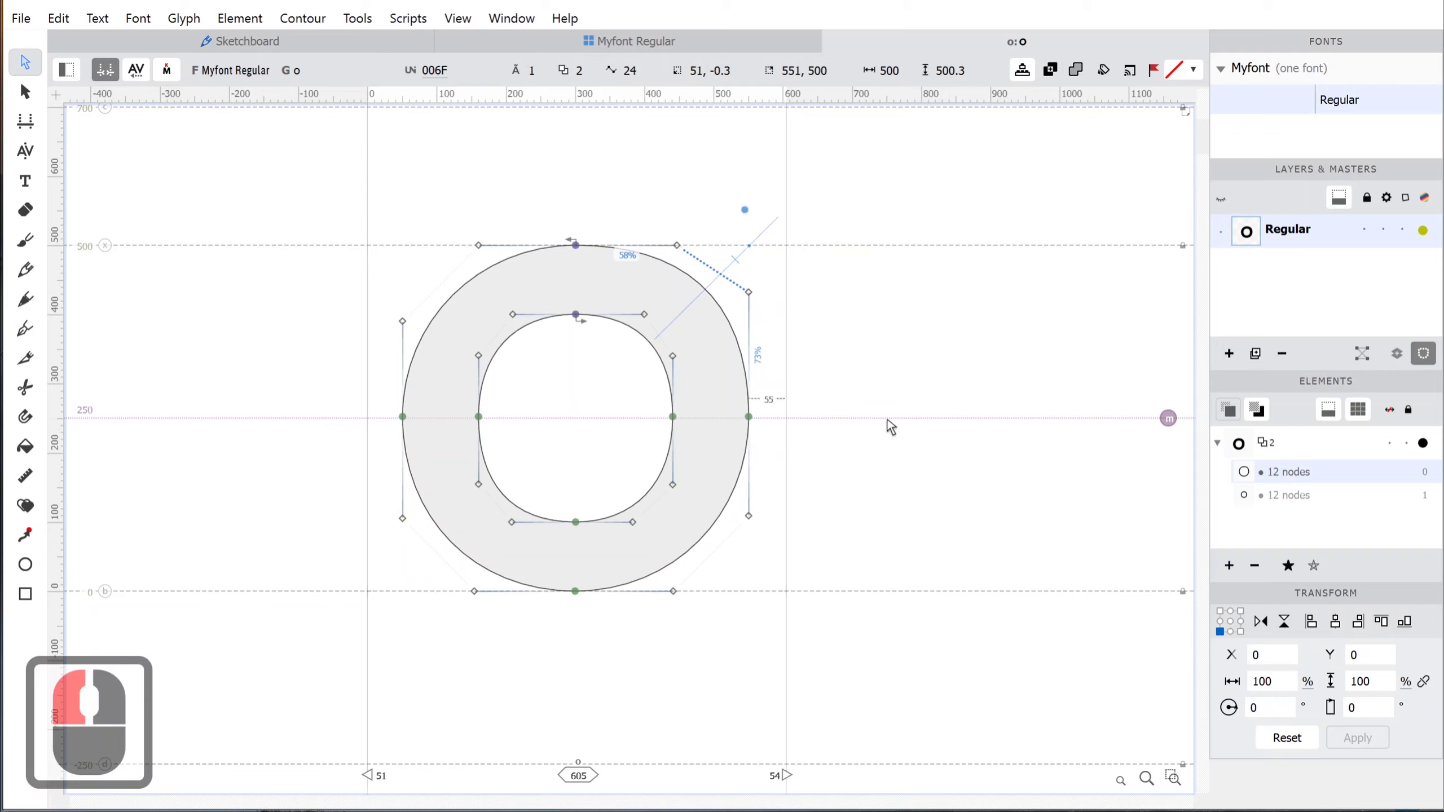
Balance the handles of the outer contour's four curves to 60% using their Tunni points.
double_click(746, 211)
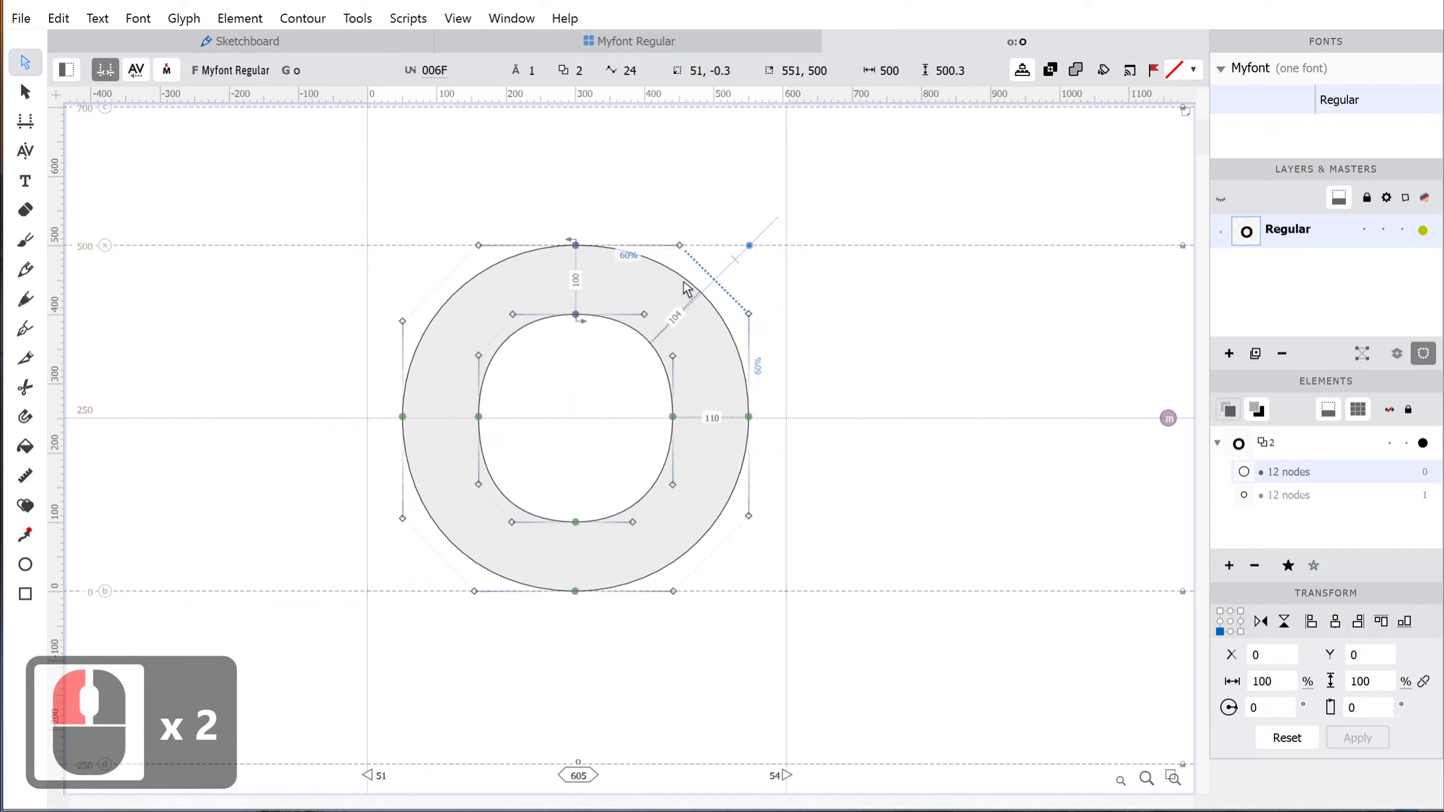
left_click(464, 270)
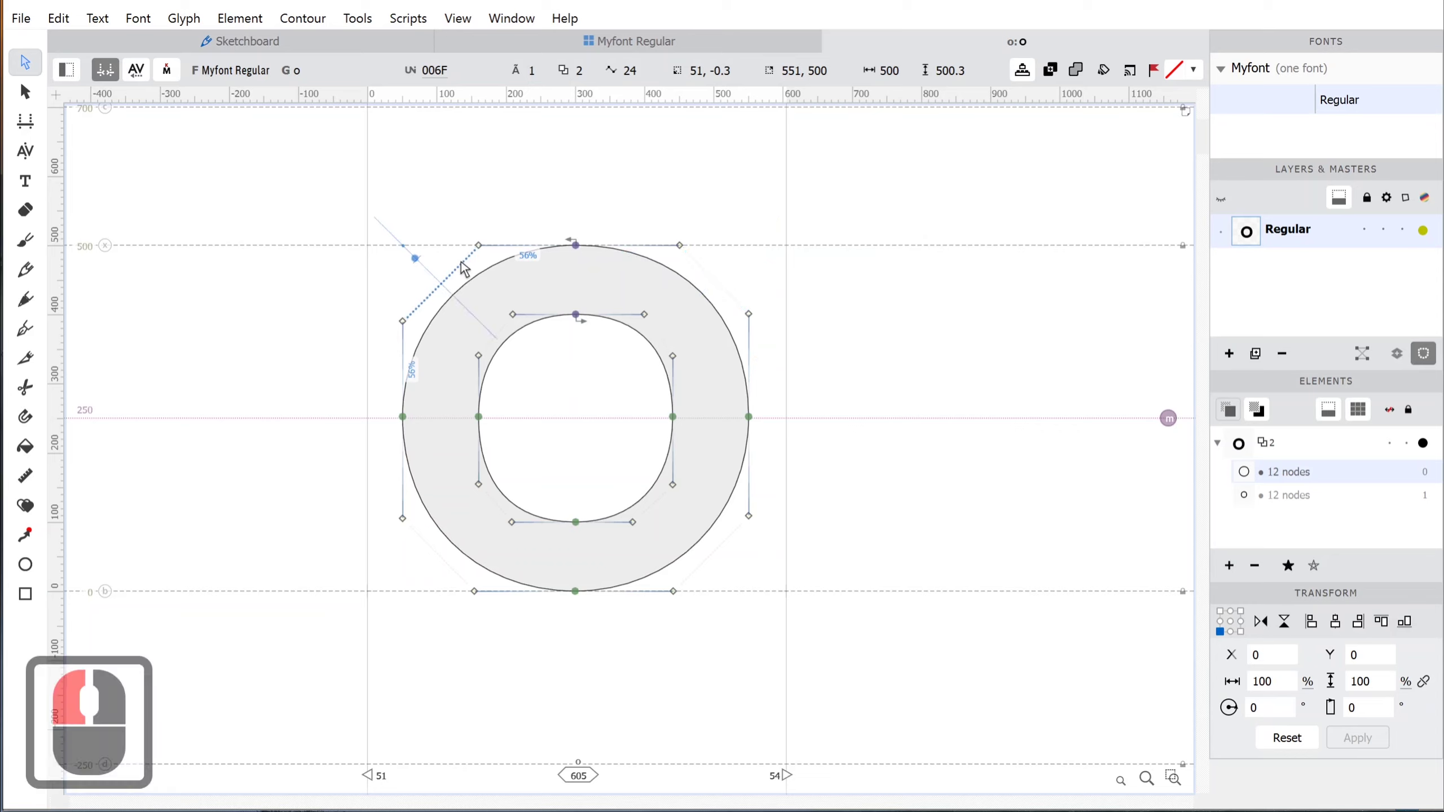
double_click(415, 259)
left_click(435, 546)
double_click(405, 588)
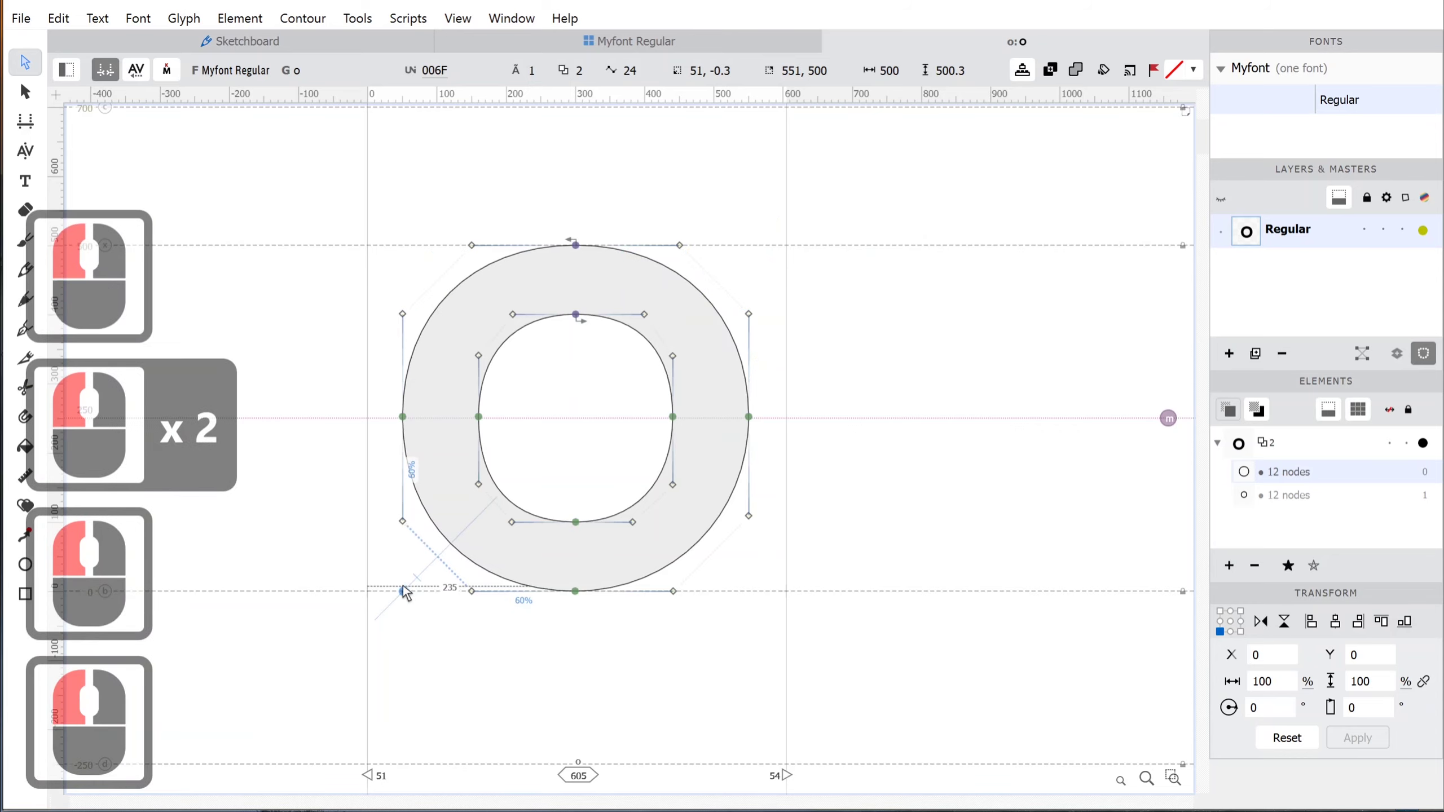
left_click(716, 546)
double_click(738, 582)
Set the handles of the inner contour's four curves to 60% using their Tunni points.
left_click(655, 501)
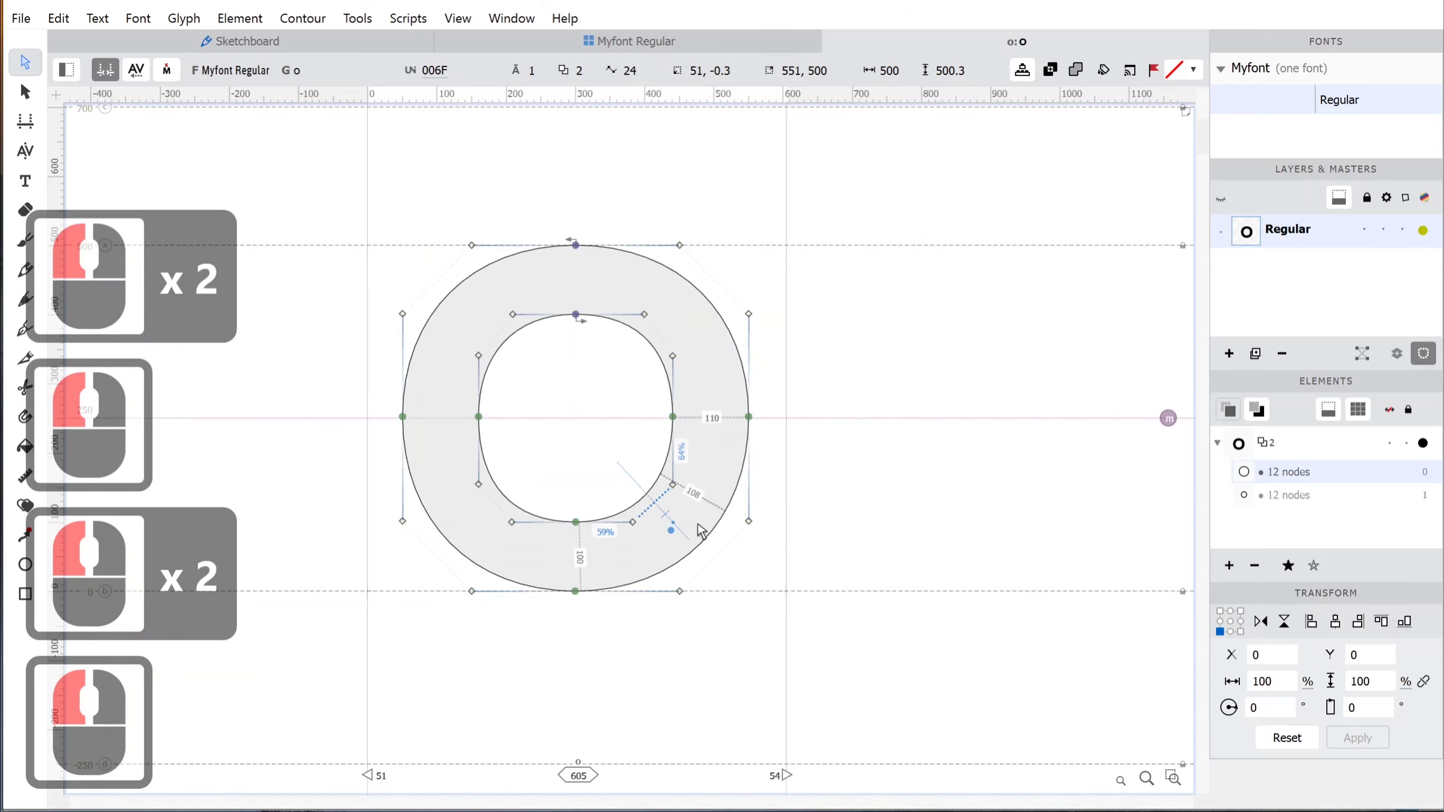
double_click(673, 522)
left_click(659, 335)
double_click(676, 315)
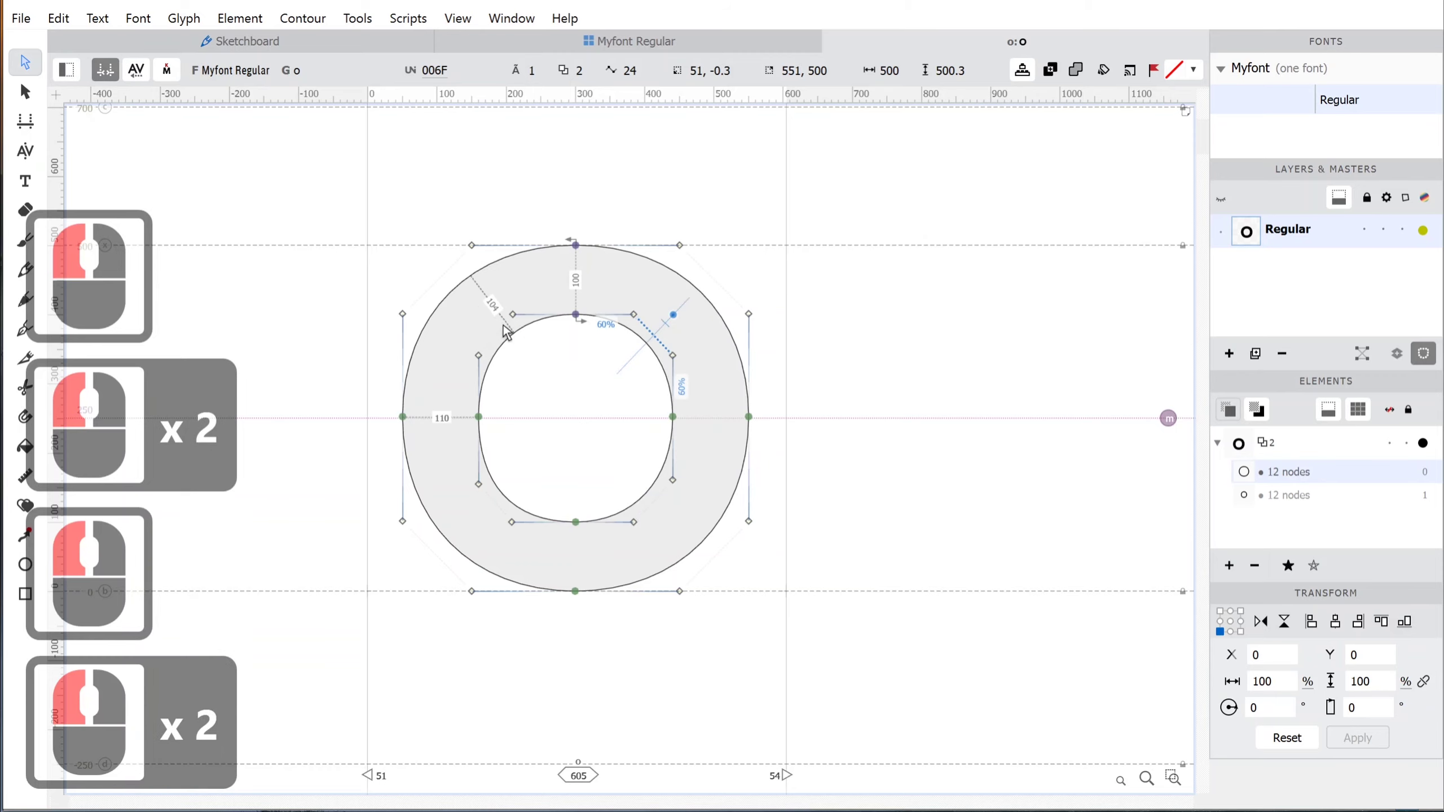
left_click(500, 329)
double_click(477, 315)
left_click(498, 504)
double_click(478, 523)
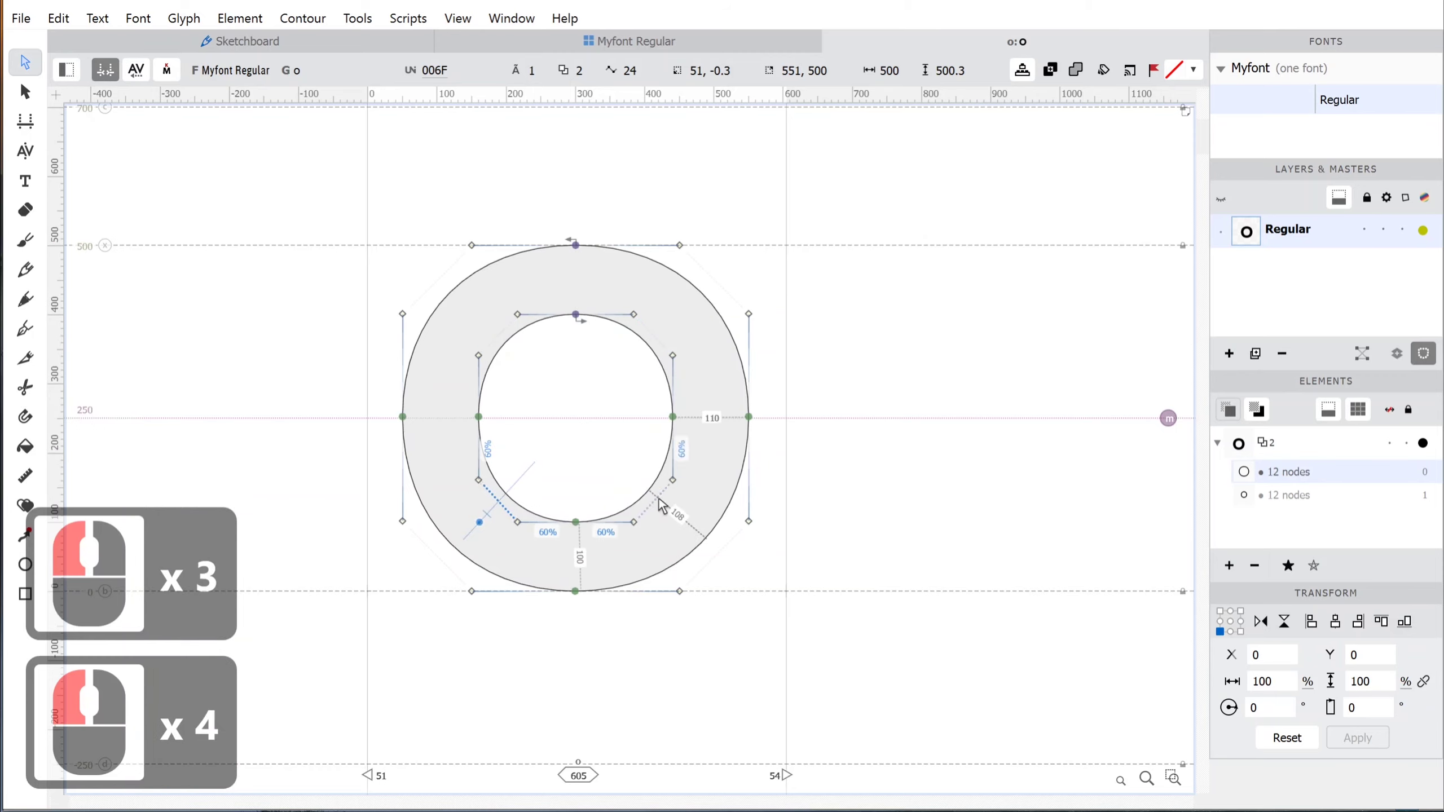
left_click(663, 494)
double_click(673, 525)
left_click(938, 437)
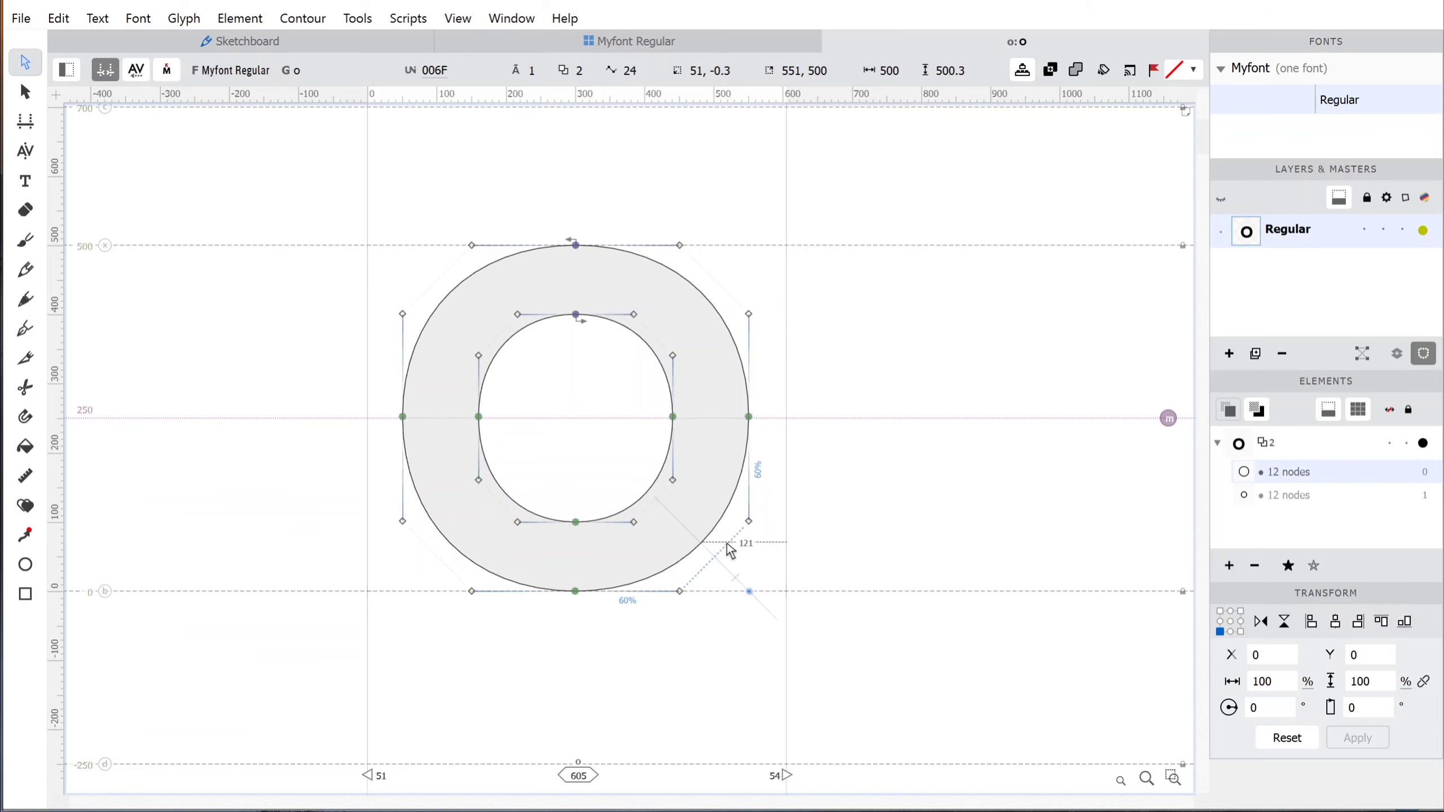
Square off the outer contour by pulling the Tunni lines of its four curves outward to the corners, about 99%.
key("space")
mouse_move(877, 517)
left_mouse_down()
mouse_move(915, 487)
mouse_move(884, 512)
left_mouse_up()
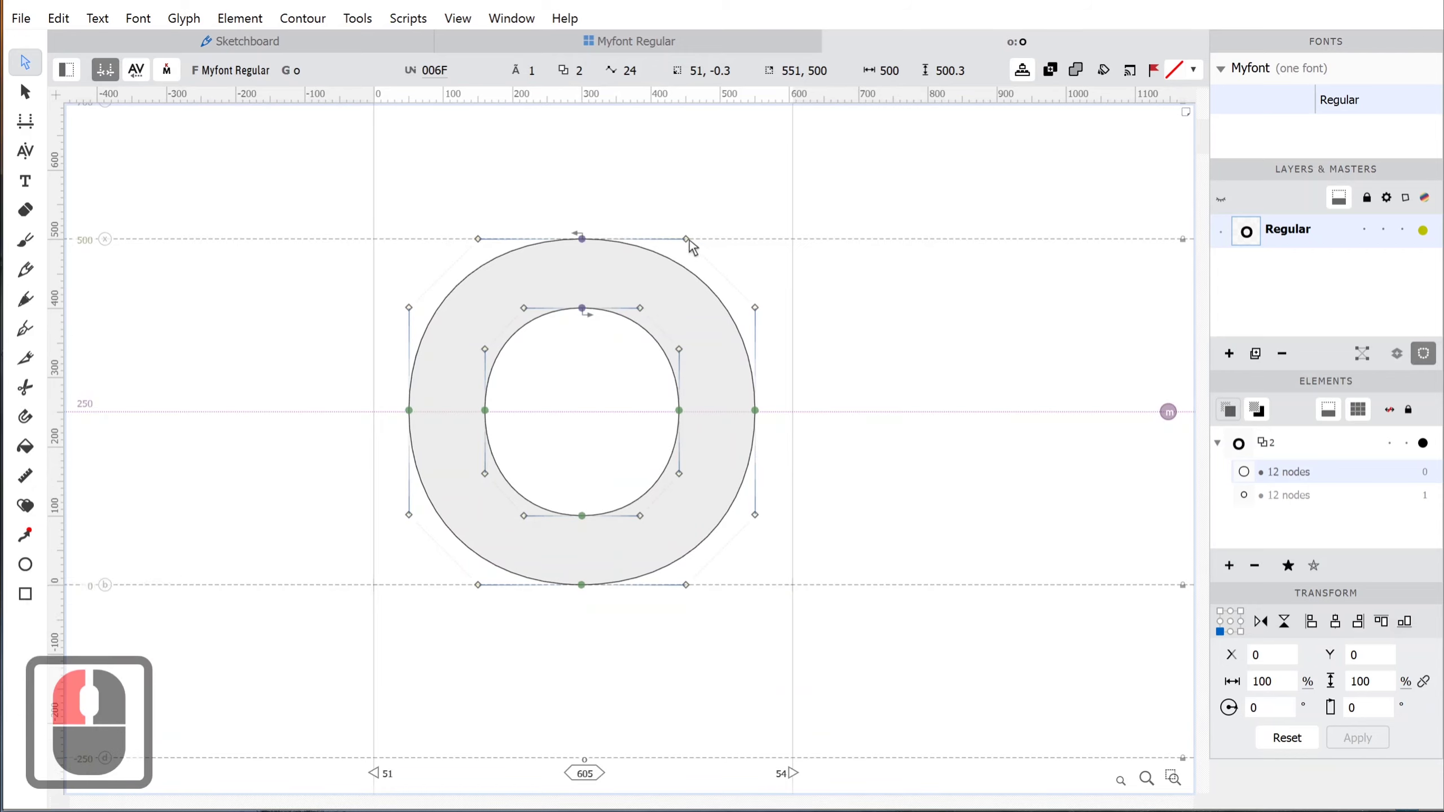
left_click(714, 267)
left_click_drag(715, 265, 764, 253)
left_click_drag(467, 260, 418, 247)
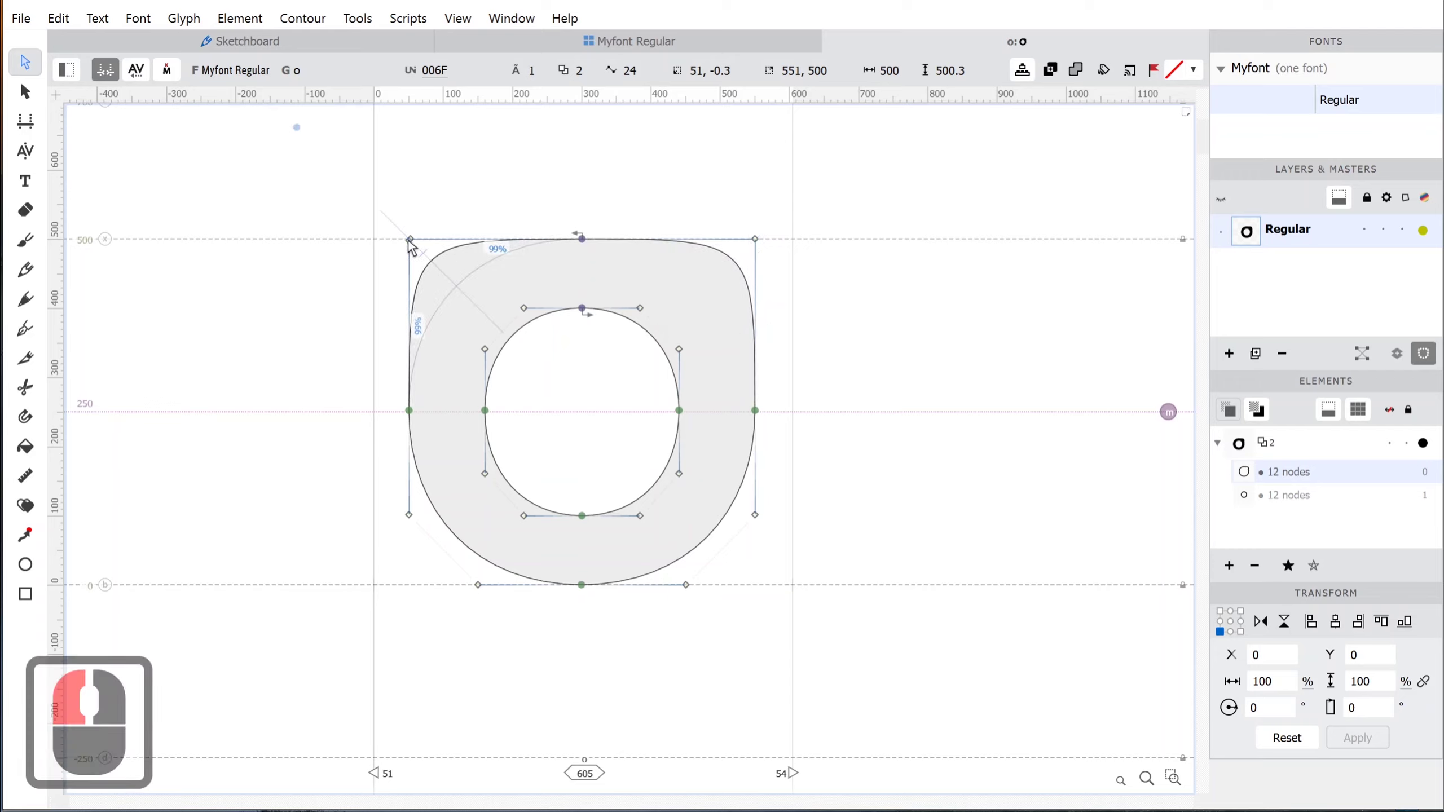
left_click_drag(477, 584, 424, 588)
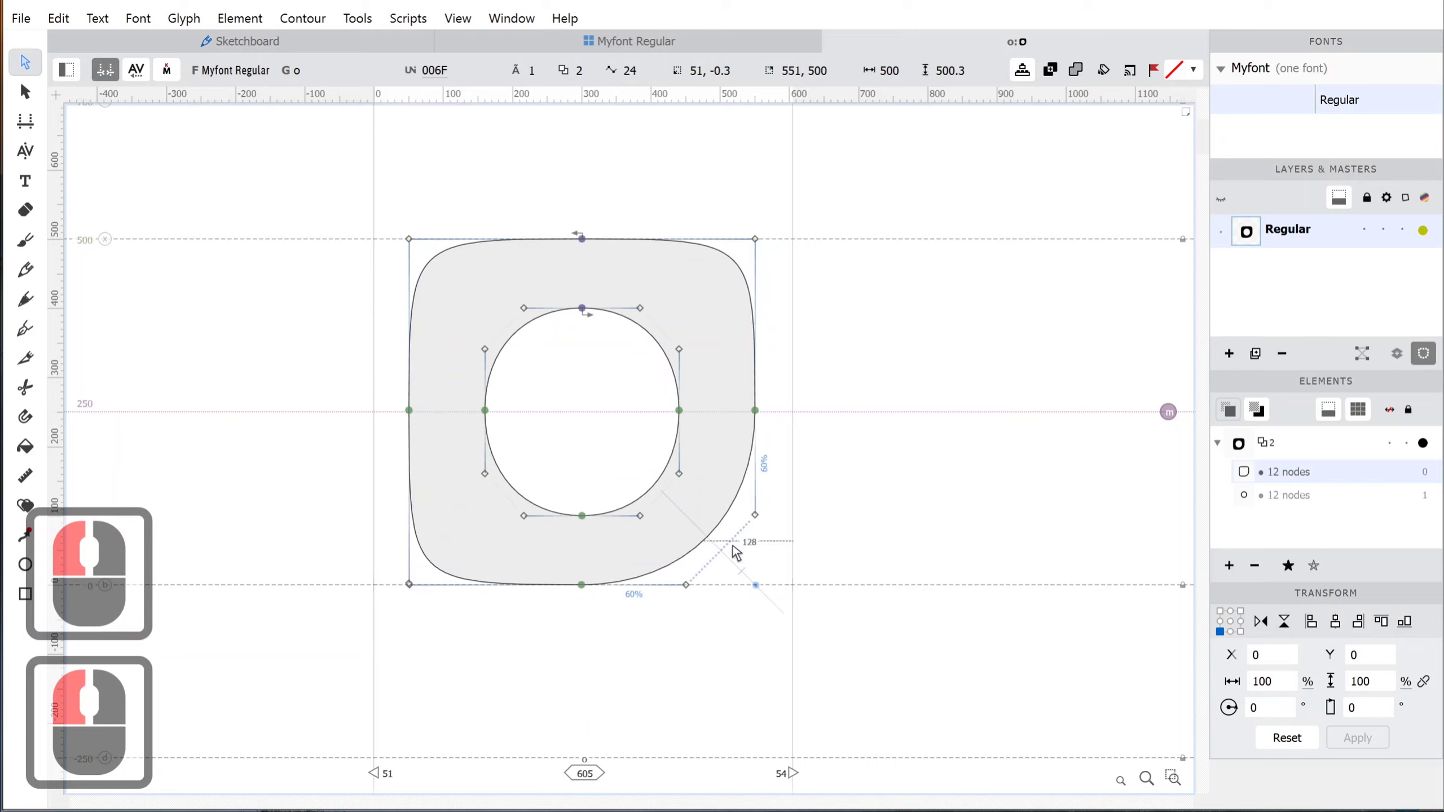
left_click_drag(730, 546, 757, 588)
Square off the counter by pulling the Tunni lines of the inner contour's four curves outward to about 97%.
left_click_drag(668, 491, 679, 514)
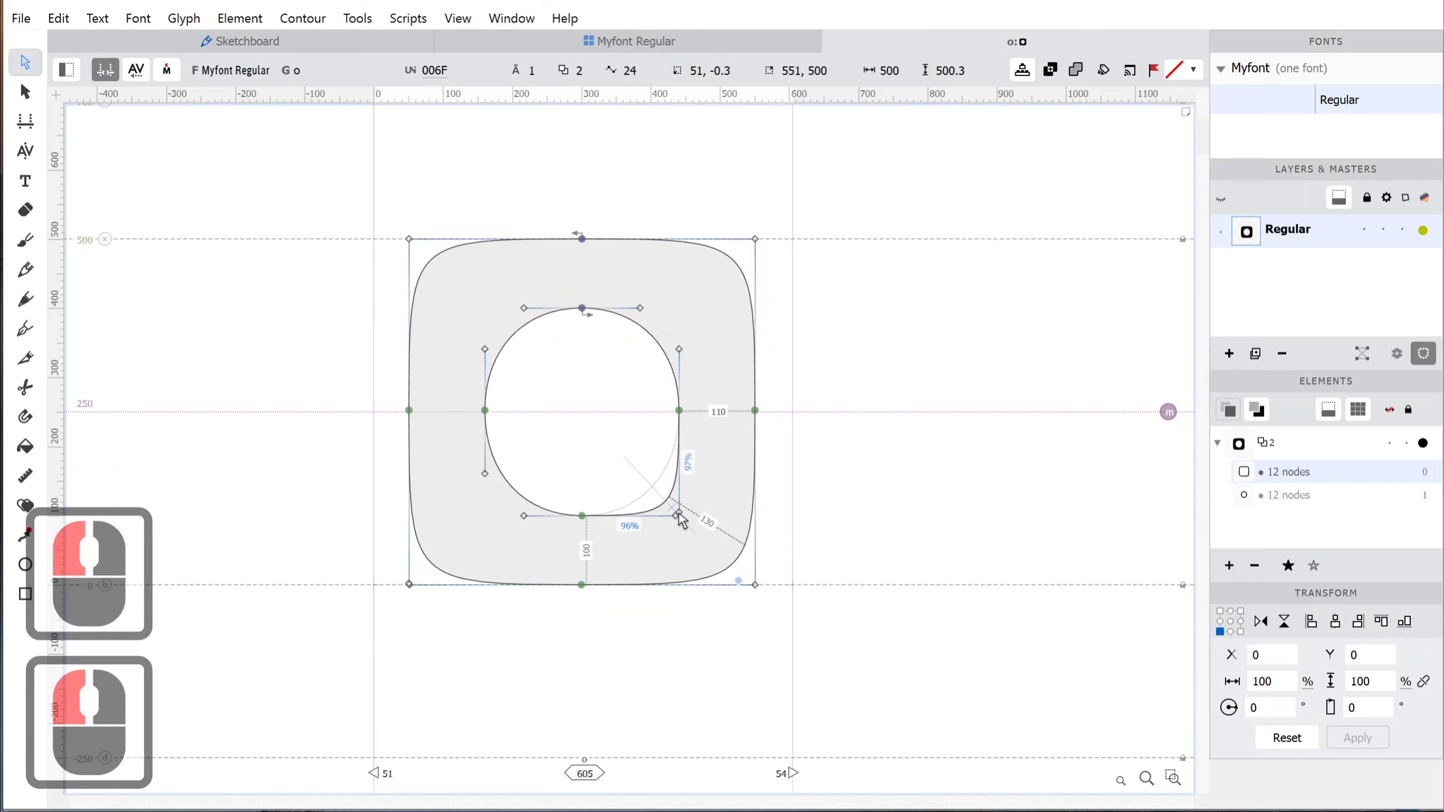
left_click_drag(659, 333, 677, 311)
left_click_drag(515, 319, 492, 310)
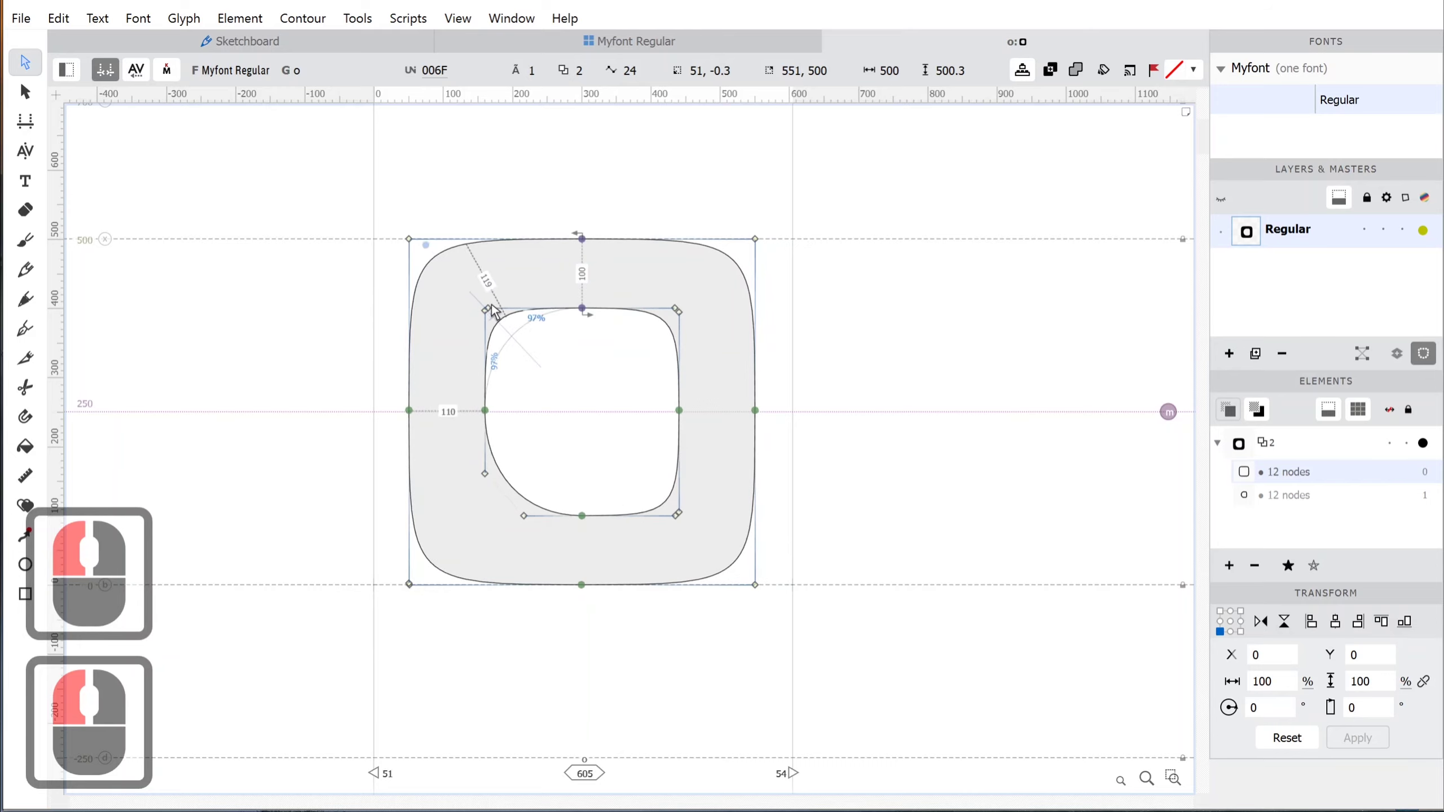
left_click_drag(502, 491, 486, 511)
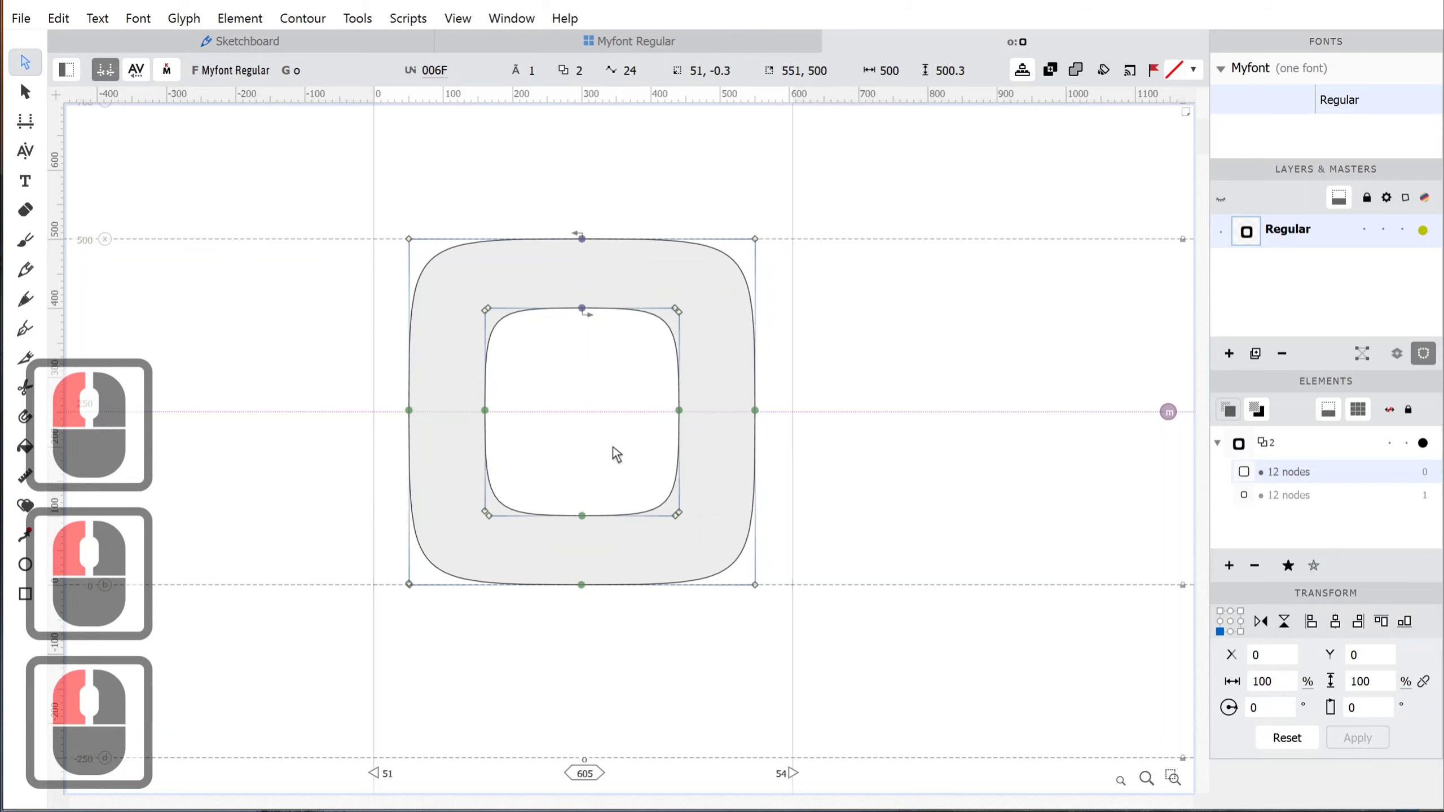
key("space")
mouse_move(844, 436)
left_mouse_down()
mouse_move(882, 449)
mouse_move(848, 458)
left_mouse_up()
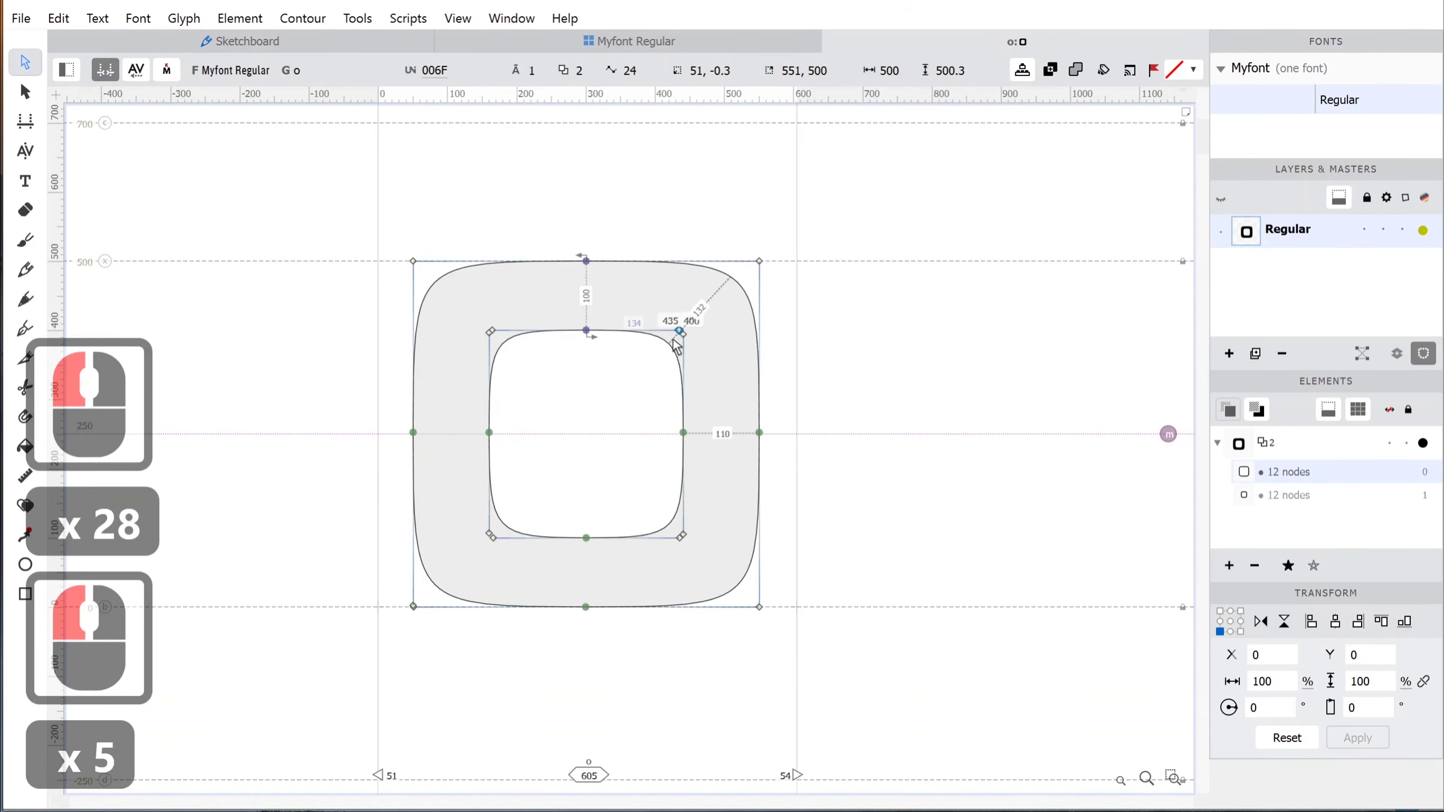
Undo the Tunni line changes that squared off the outer and inner contours.
key("ctrl+z")
key("ctrl+z")
key("ctrl+z")
key("ctrl+z")
key("ctrl+z")
key("ctrl+z")
key("ctrl+z")
key("ctrl+z")
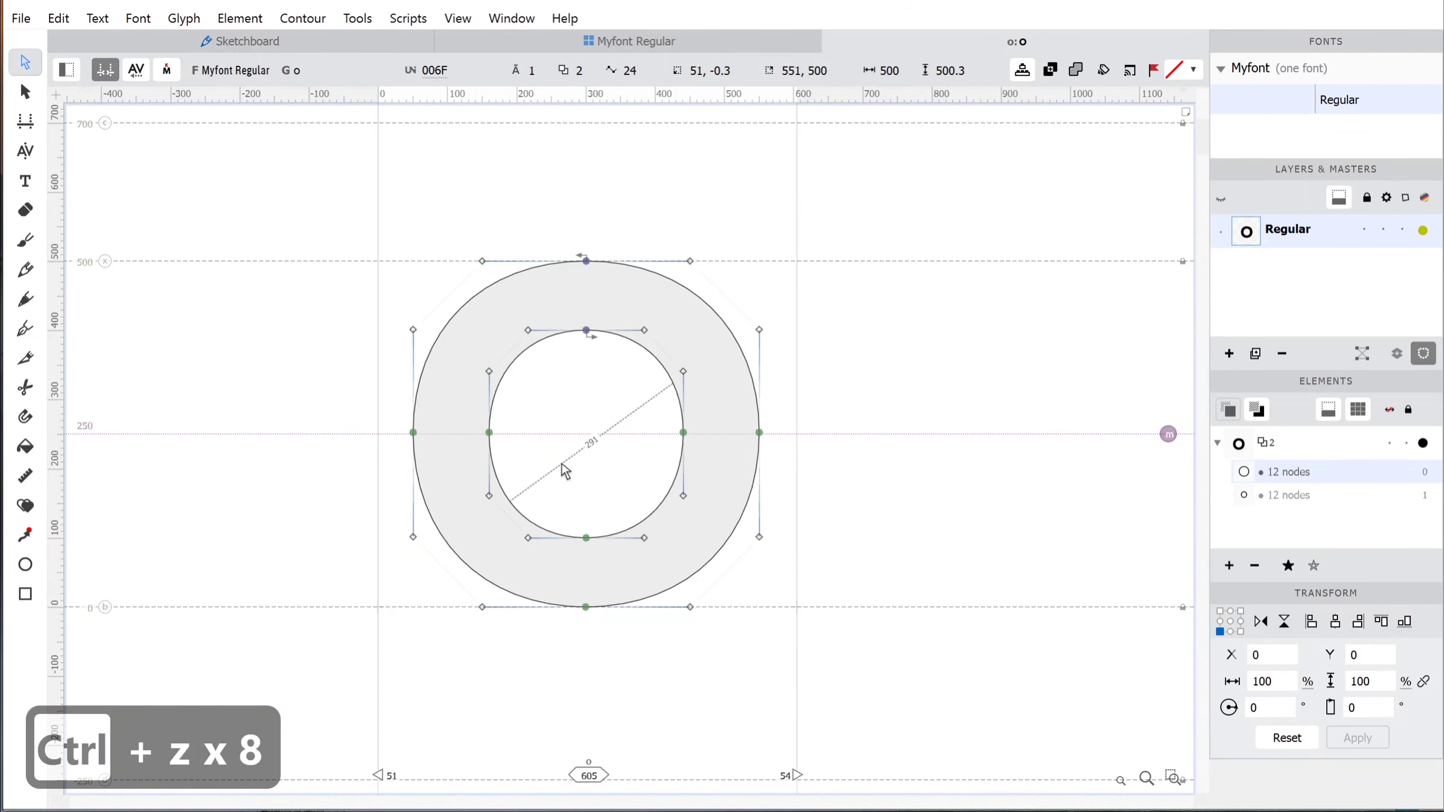
left_click(591, 434)
left_click(723, 303)
left_click(858, 360)
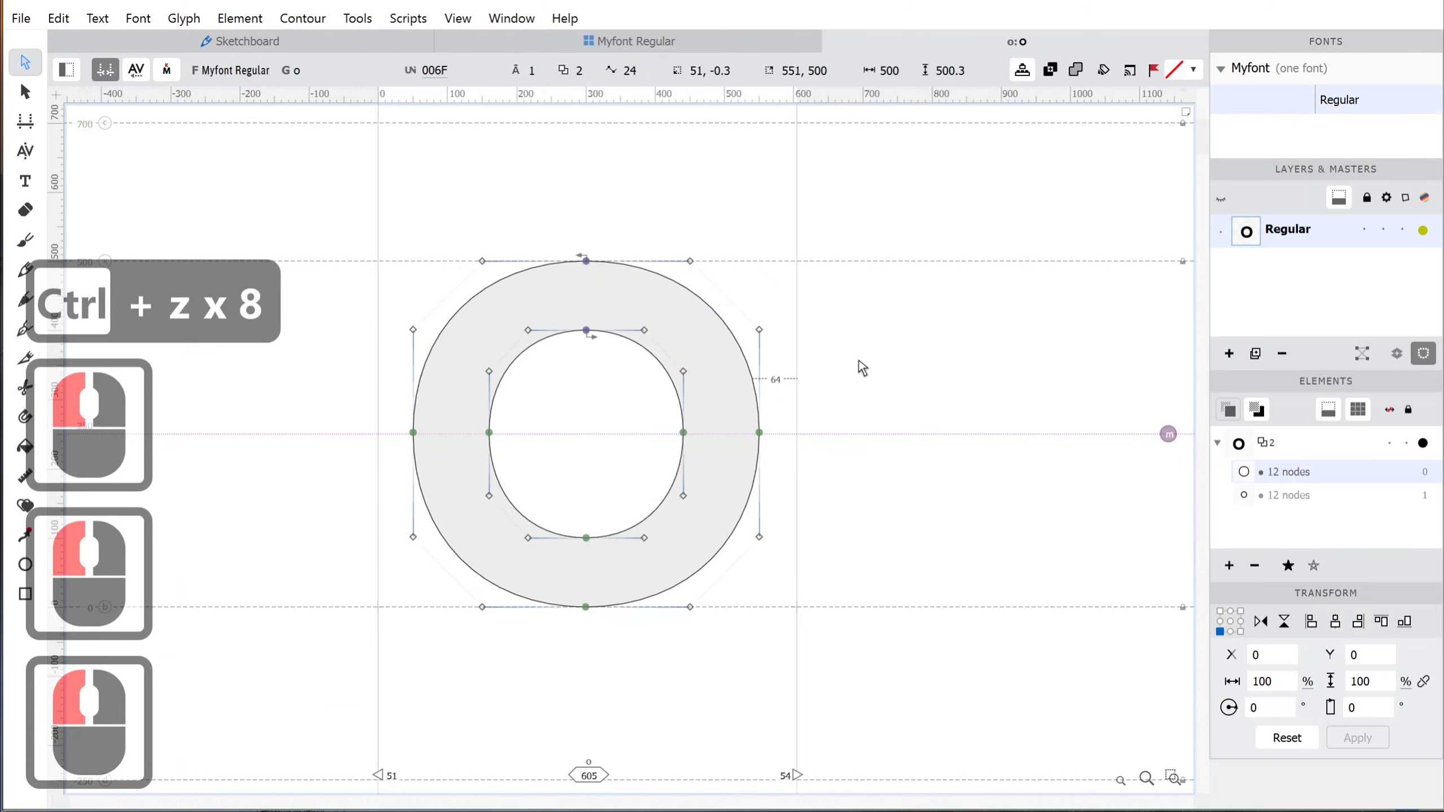
Nudge the Tunni line of the outer contour's upper-right curve outward past 70%, then inward and back to about 60%.
left_click(732, 303)
key("Up")
key("Up")
key("Up")
key("Up")
key("Up")
key("Up")
key("Up")
key("Up")
key("Up")
key("Up")
key("Up")
key("Up")
key("Up")
key("Up")
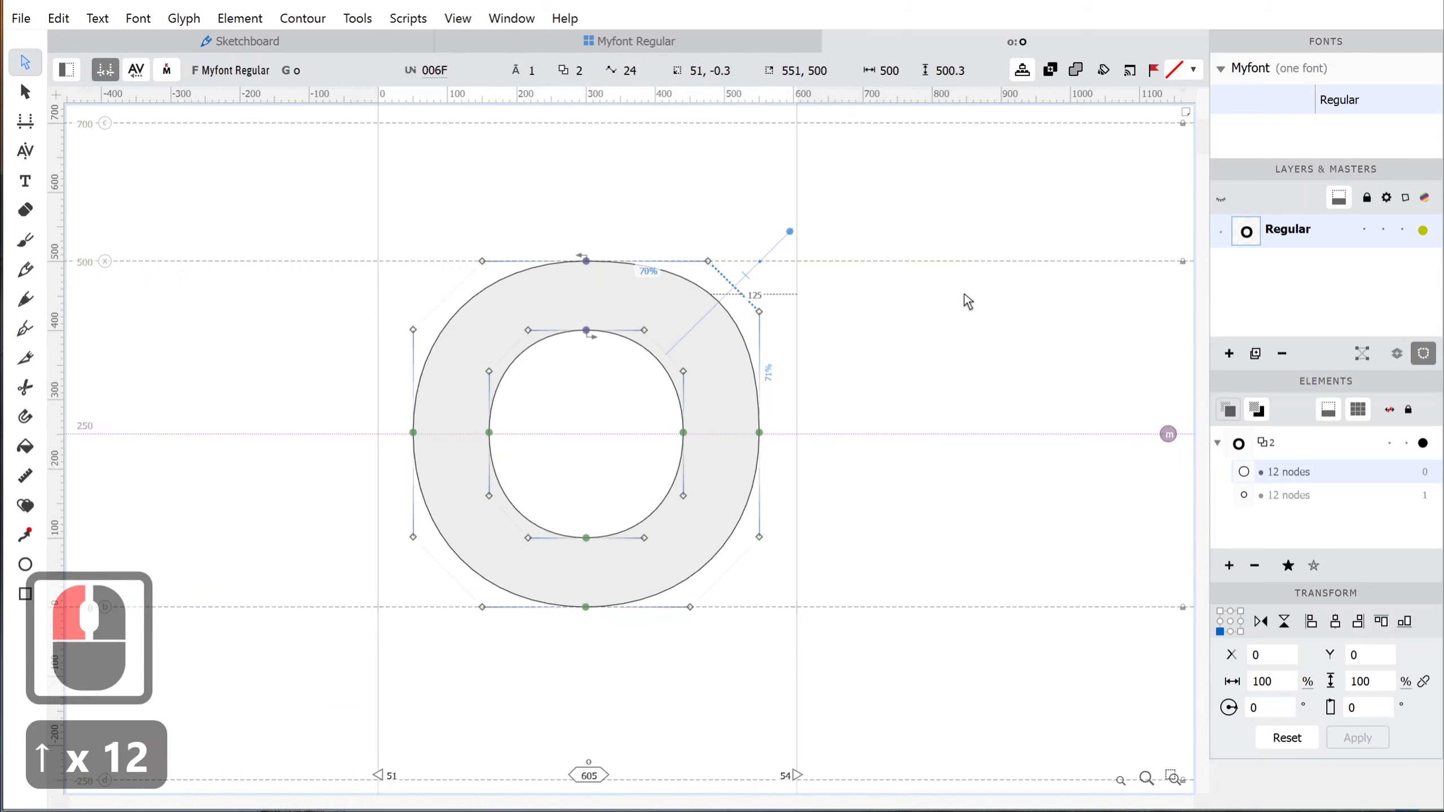
key("Up")
key("Up")
key("Down")
key("Down")
key("Down")
key("Down")
key("Down")
key("Down")
key("Down")
key("Down")
key("Down")
key("Down")
key("Down")
key("Down")
key("Down")
key("Down")
key("Down")
key("Down")
key("Down")
key("Down")
key("Down")
key("Down")
key("Down")
key("Down")
key("Down")
key("Down")
key("Down")
key("Down")
key("Down")
key("Down")
key("Down")
key("Down")
key("Down")
key("Down")
key("Down")
key("Down")
key("Down")
key("Down")
key("Down")
key("Down")
key("Down")
key("Up")
key("Up")
key("Up")
key("Up")
key("Up")
key("Up")
key("Up")
key("Up")
key("Up")
key("Up")
key("Up")
key("Up")
key("Up")
key("Up")
key("Up")
key("Up")
key("Up")
key("Up")
key("Up")
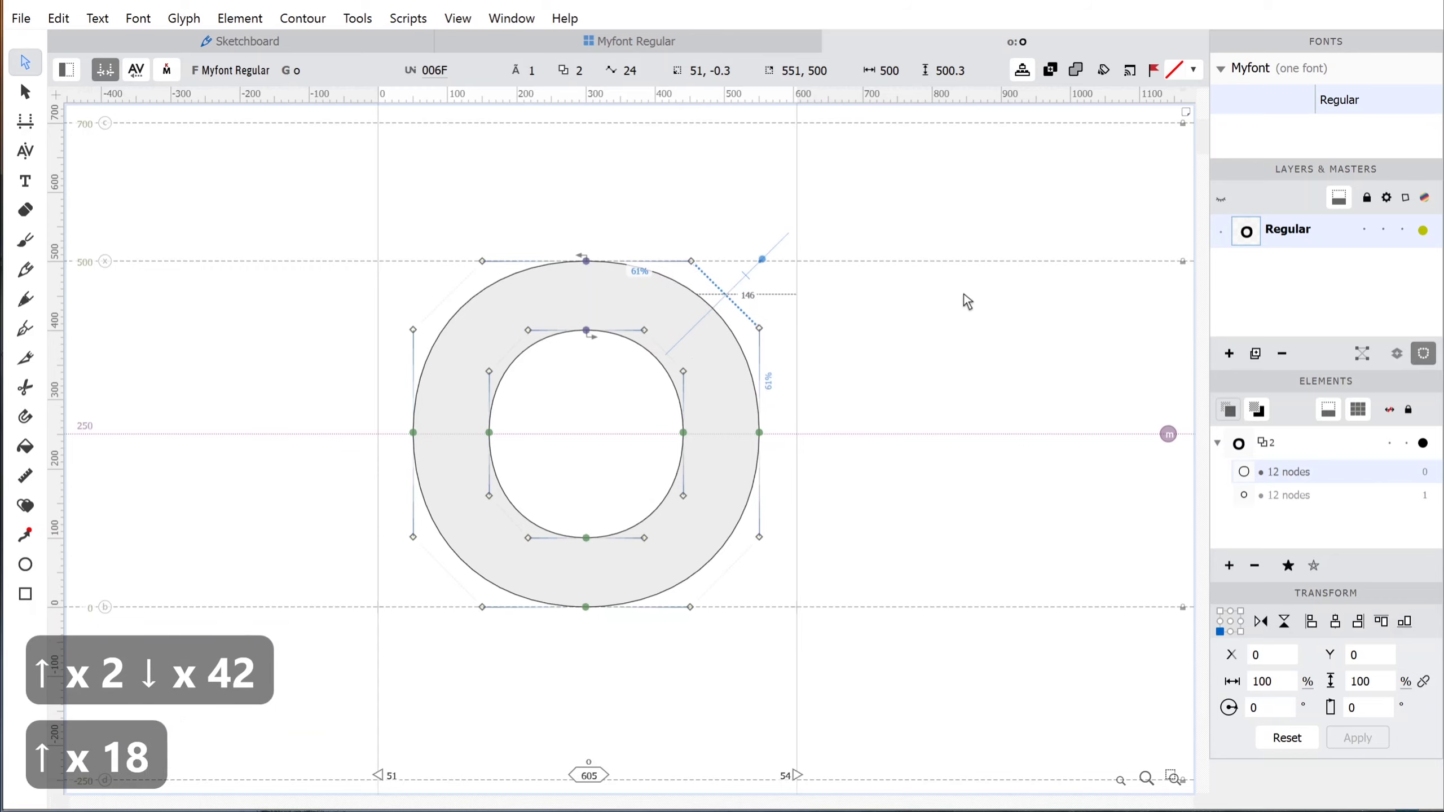
key("Down")
left_click(878, 459)
key("space")
left_click_drag(878, 458, 876, 418)
left_click_drag(760, 409, 763, 454)
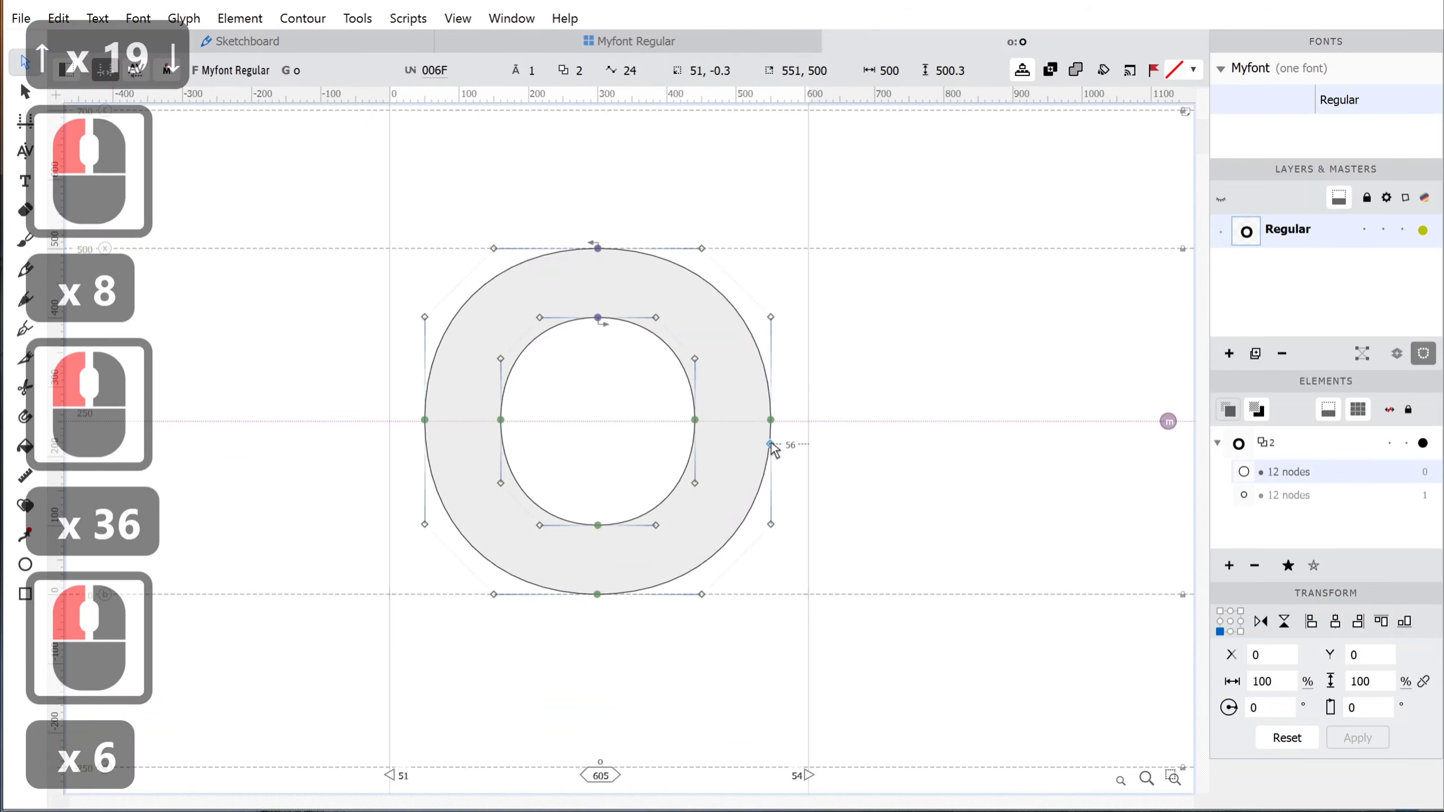
key("space")
left_click_drag(663, 397, 645, 426)
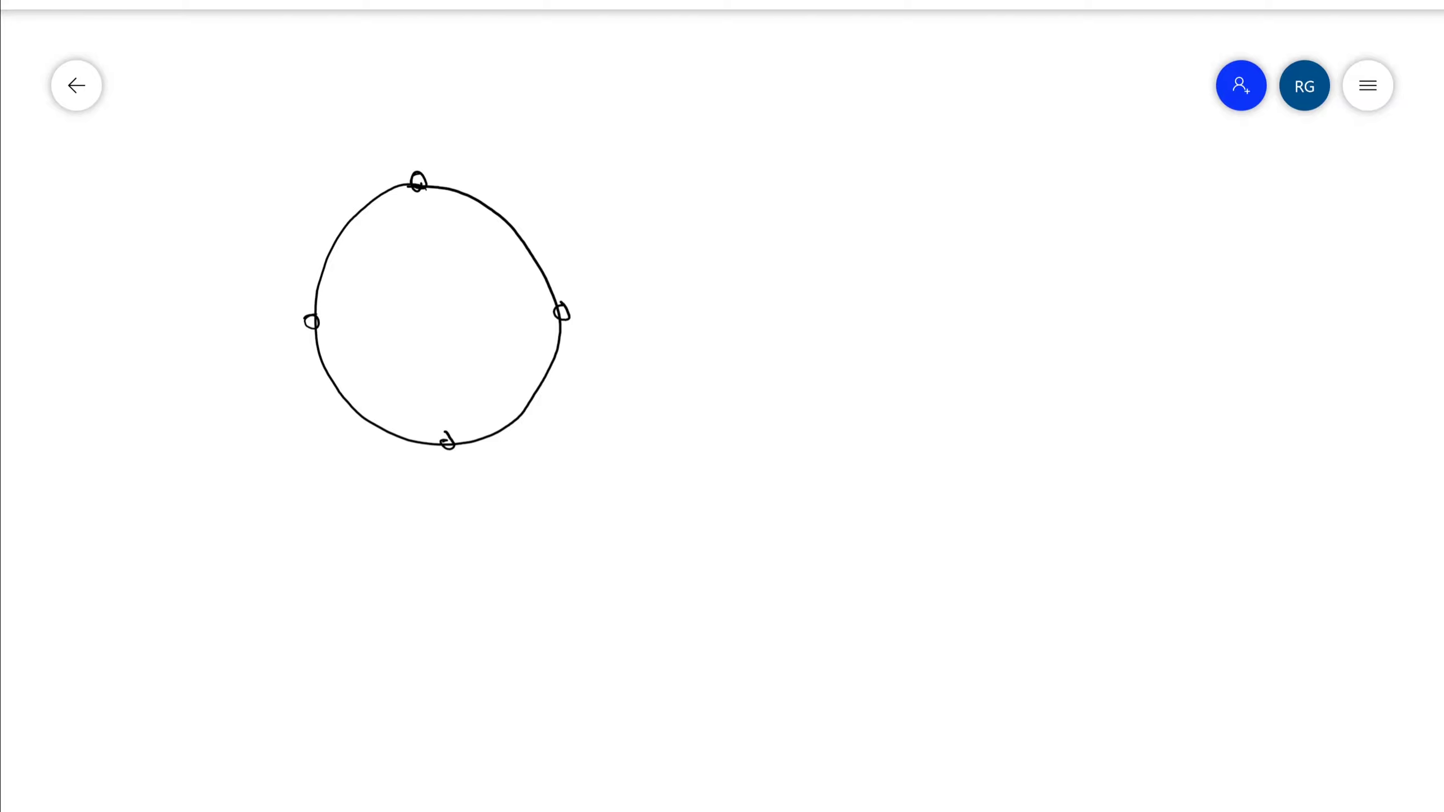
On the whiteboard, draw a ring around each of the four extreme nodes of the sketched circle.
left_click_drag(422, 150, 423, 152)
left_click_drag(446, 412, 457, 416)
left_click_drag(576, 273, 555, 281)
left_click_drag(334, 289, 337, 289)
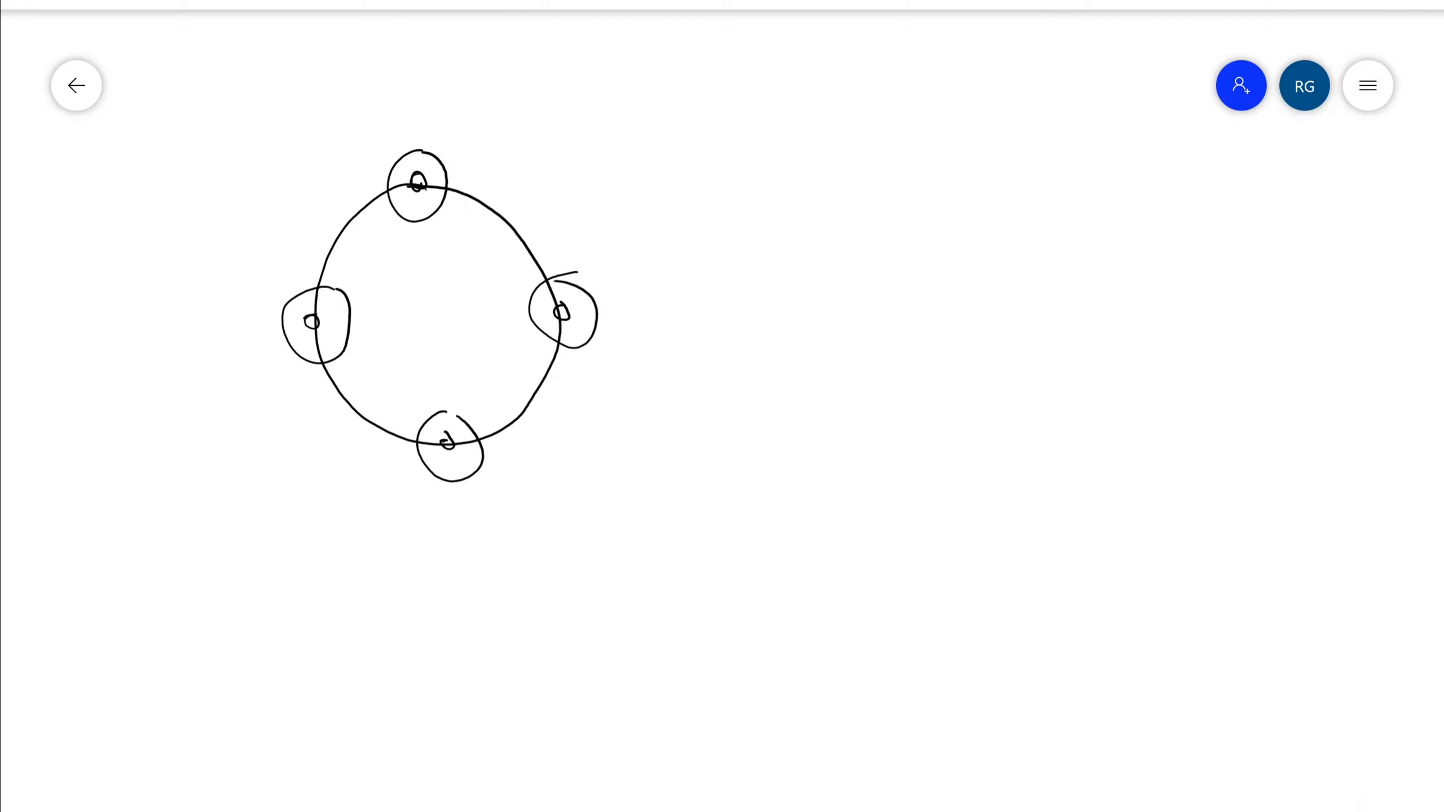
Sketch an irregular rounded shape beside the circle, with vertical lines approaching its left side and a dot at its leftmost point.
mouse_move(973, 210)
left_mouse_down()
mouse_move(756, 369)
mouse_move(935, 568)
mouse_move(1163, 362)
mouse_move(972, 210)
left_mouse_up()
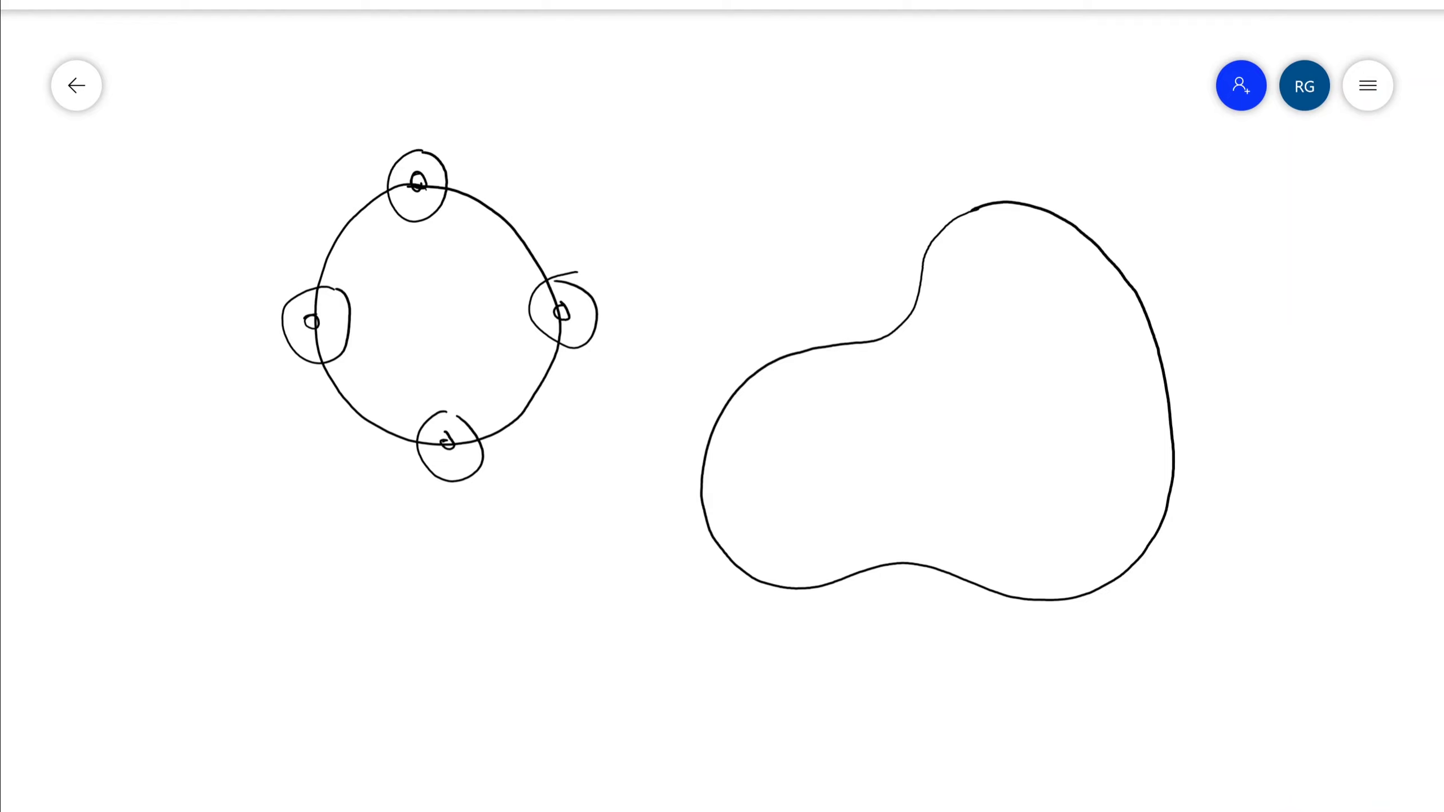
mouse_move(611, 284)
left_mouse_down()
mouse_move(607, 632)
mouse_move(662, 630)
left_mouse_up()
left_click_drag(688, 285, 705, 637)
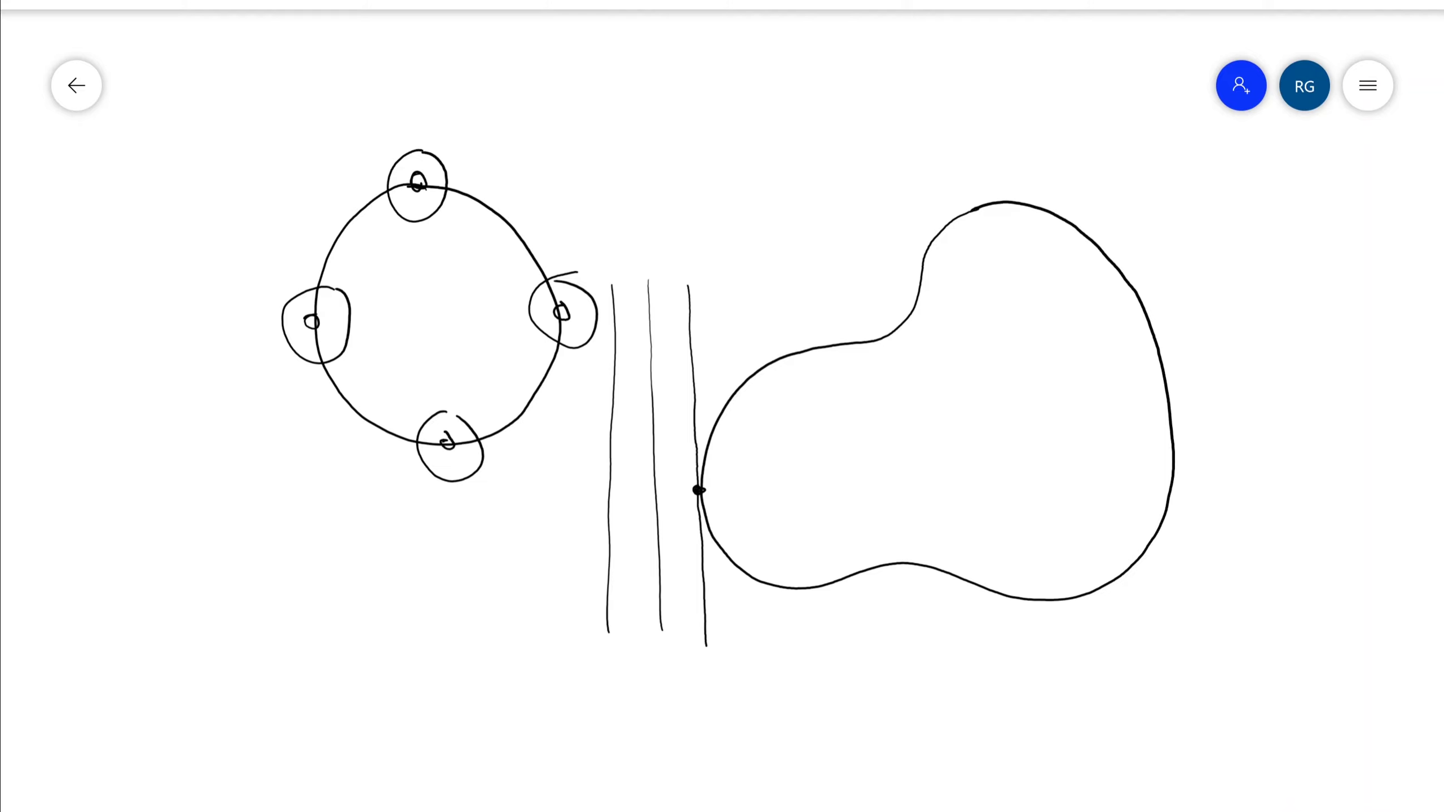
Draw horizontal lines up to the irregular shape's underside and mark with dots the two low points where they touch.
left_click_drag(983, 718, 1184, 714)
left_click_drag(588, 718, 1201, 691)
left_click_drag(659, 671, 1196, 657)
left_click_drag(662, 627, 1202, 619)
left_click_drag(800, 608, 1144, 602)
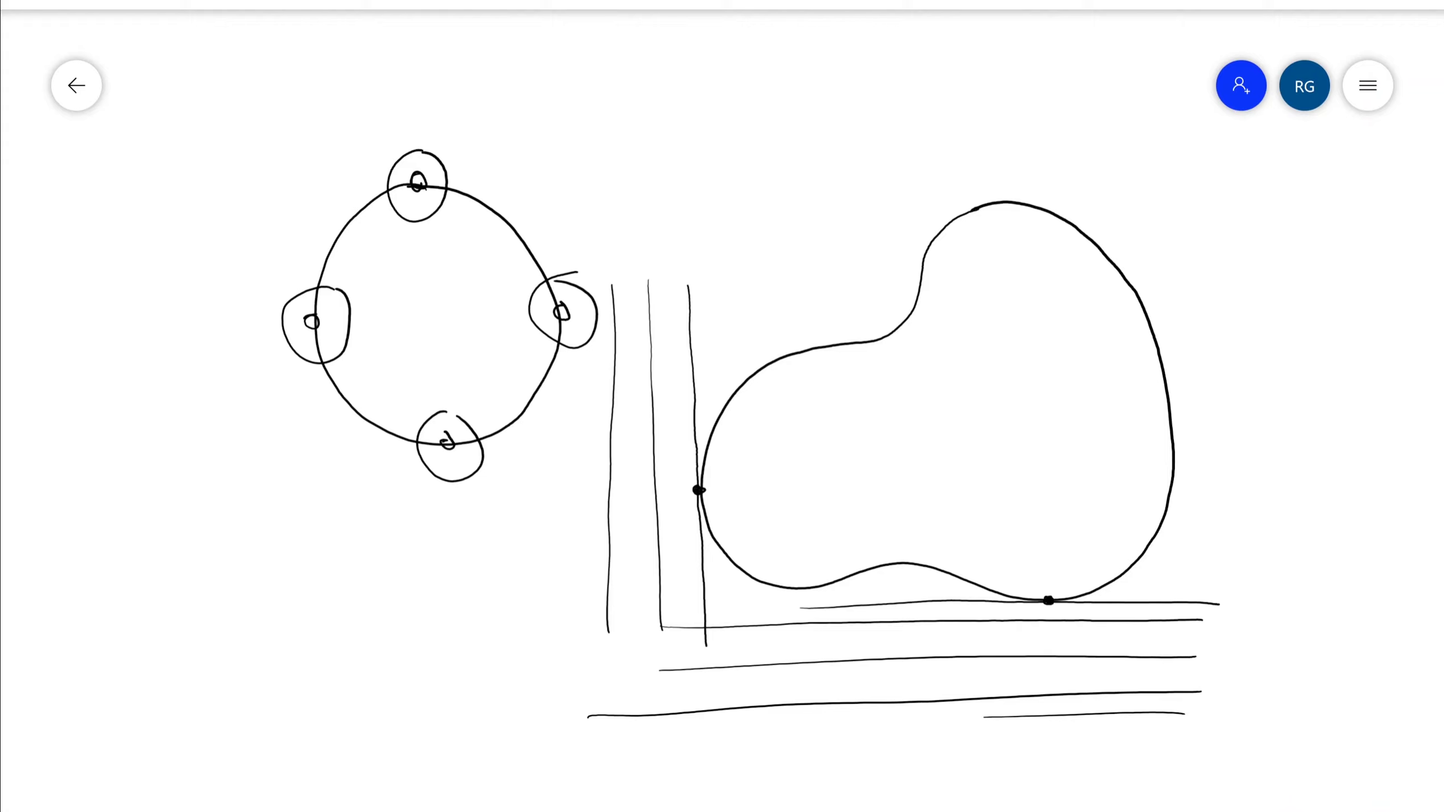
left_click_drag(797, 591, 916, 589)
left_click_drag(666, 585, 916, 588)
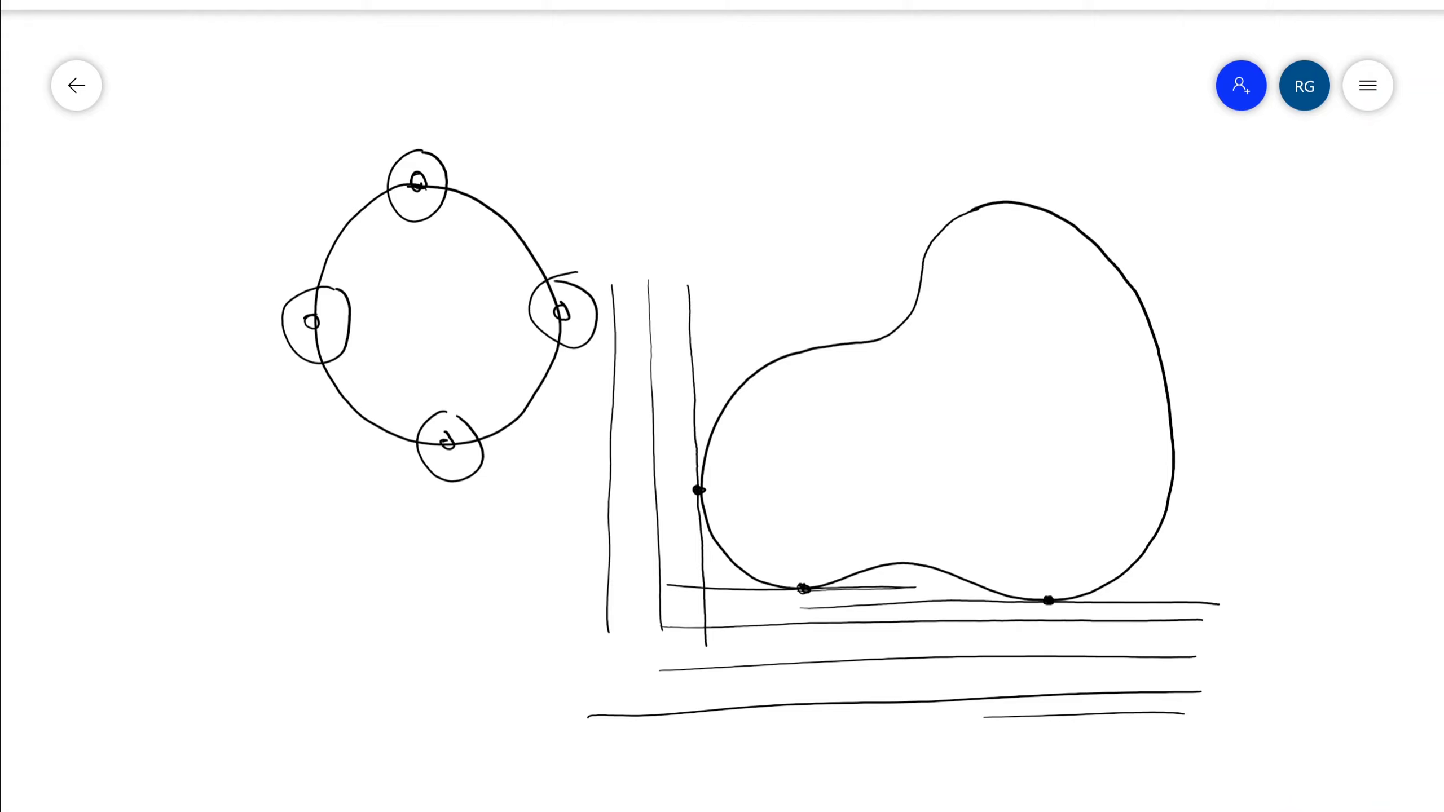